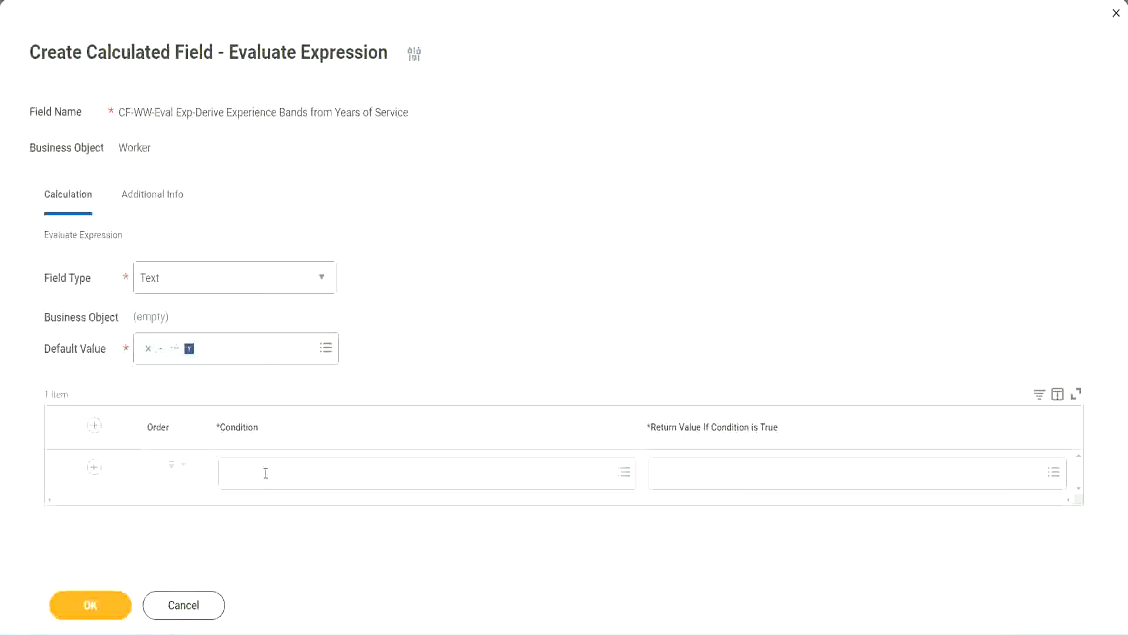
- Open and dismiss the first Condition prompt without choosing, leaving the row empty
click(265, 474)
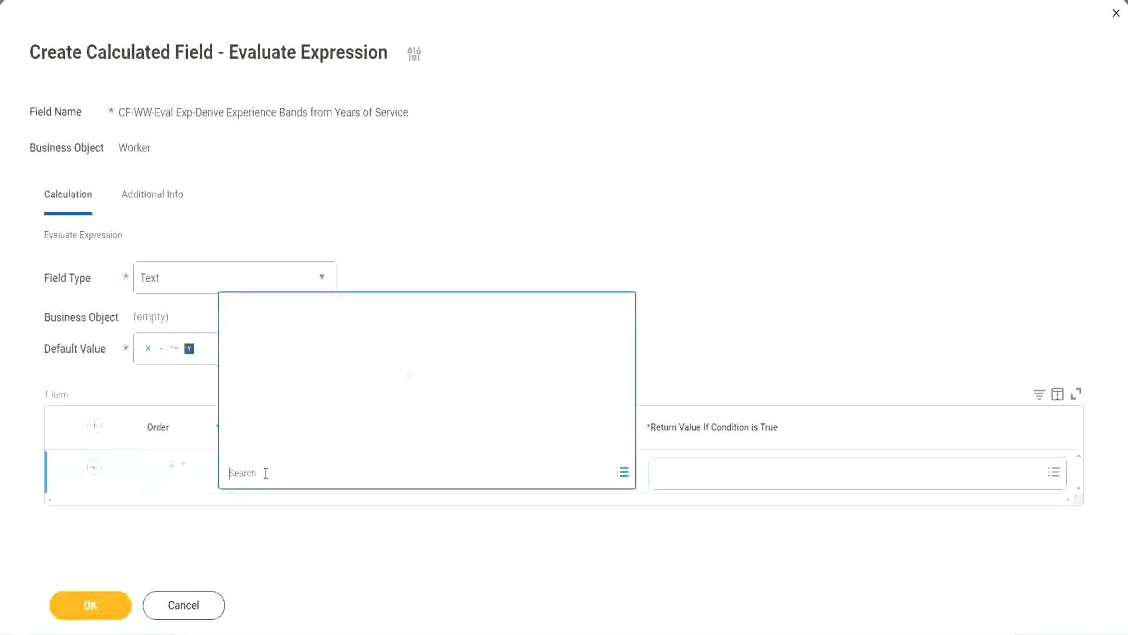
click(433, 267)
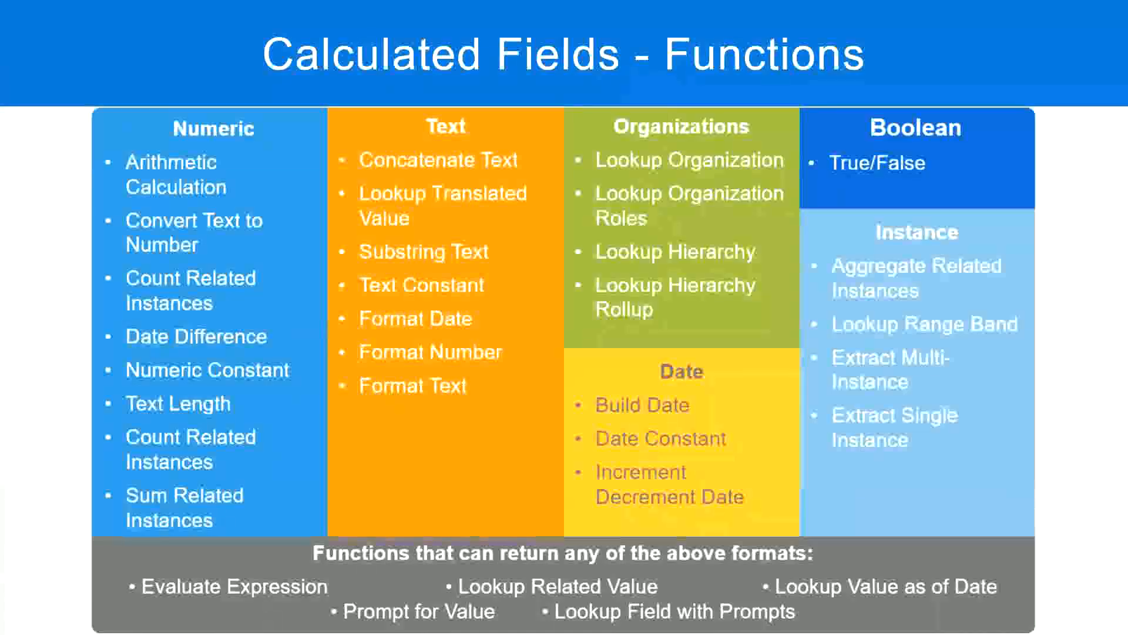
- Copy the first boolean field's name from line 13 of the Notepad++ notes, then return to Workday
key(alt+Tab)
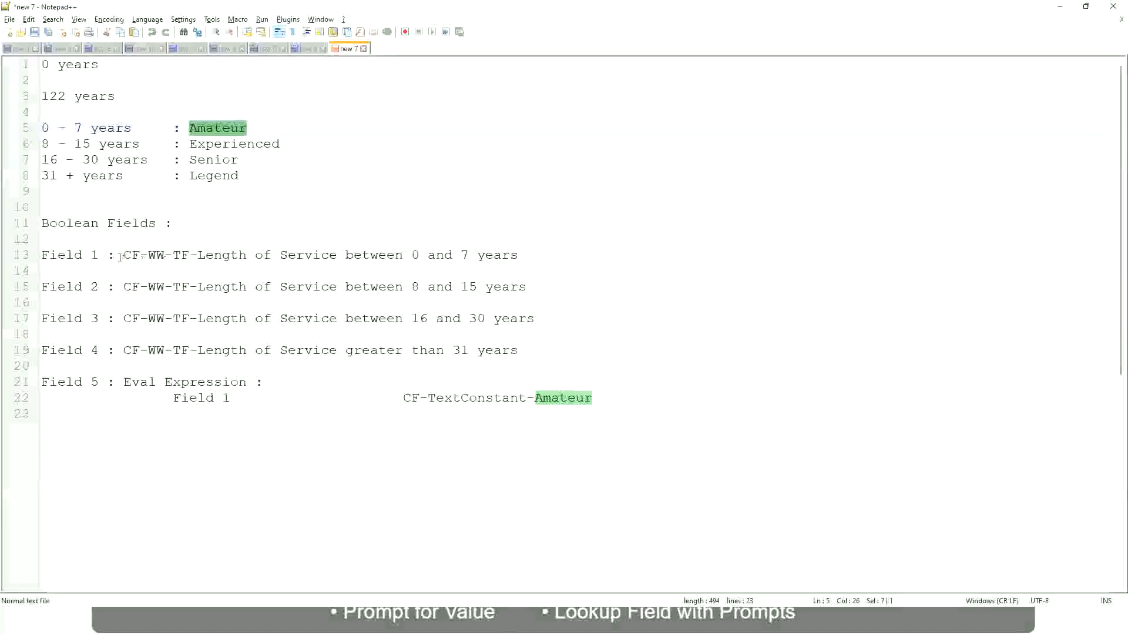
drag(125, 255, 519, 260)
key(ctrl+c)
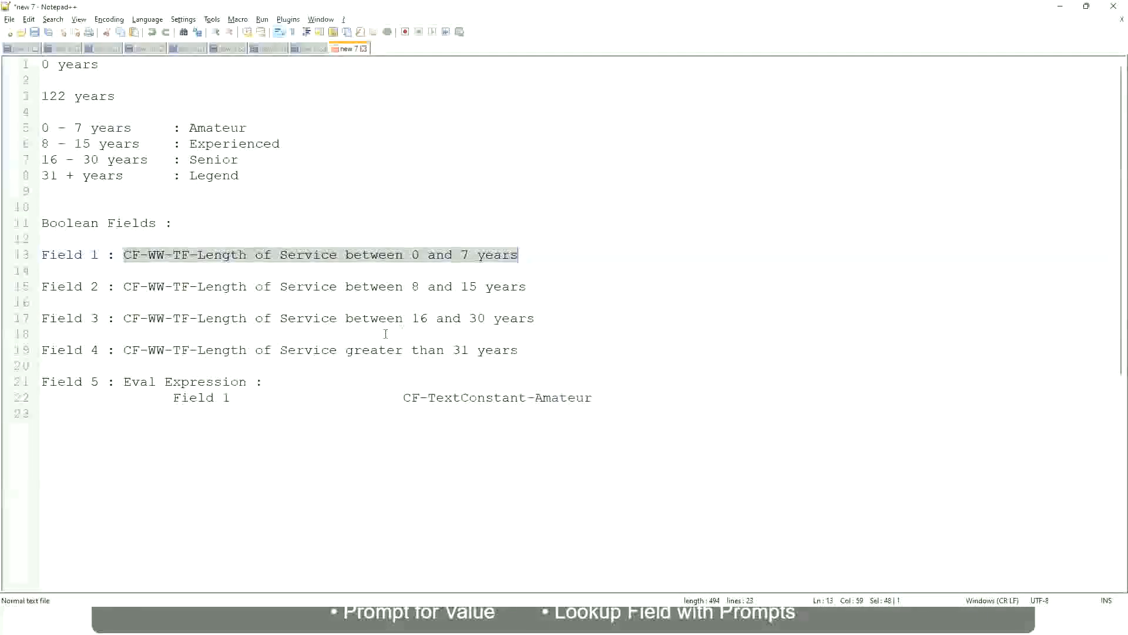
key(alt+Tab)
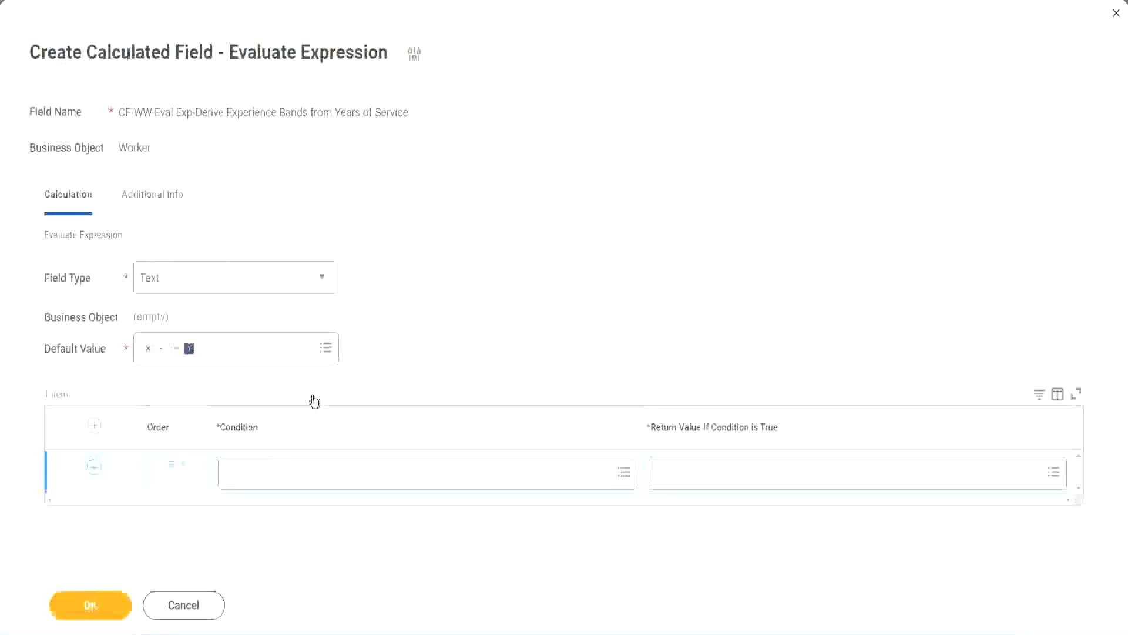
- Set the first condition to CF-WW-TF-Length of Service between 0 and 7 years
click(287, 477)
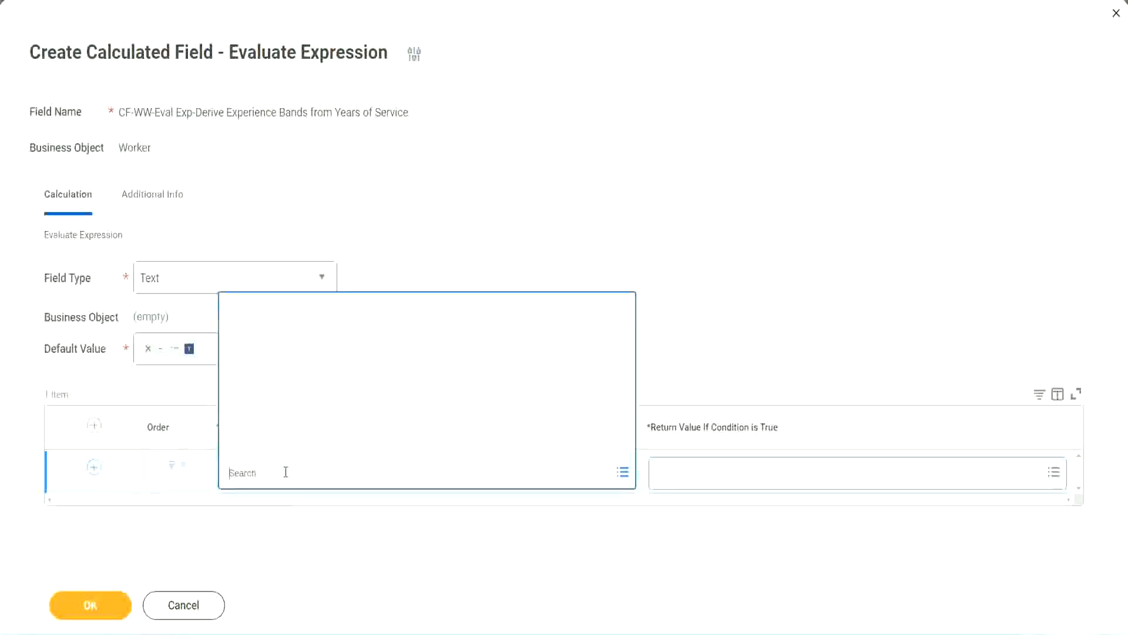
key(ctrl+v)
key(Return)
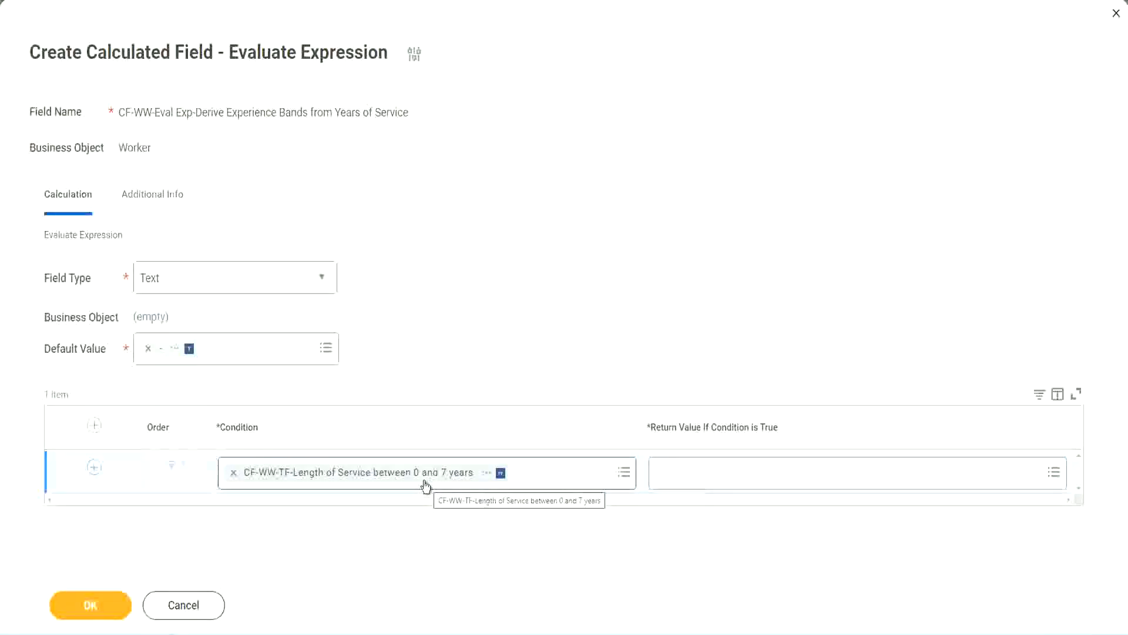
click(733, 479)
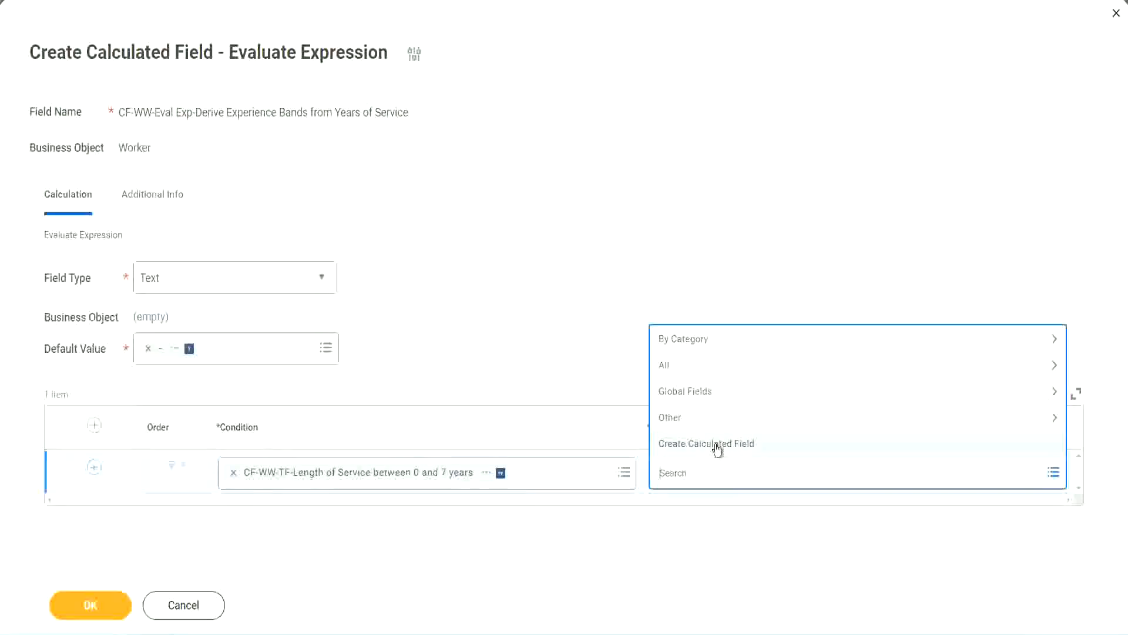
click(655, 292)
click(680, 481)
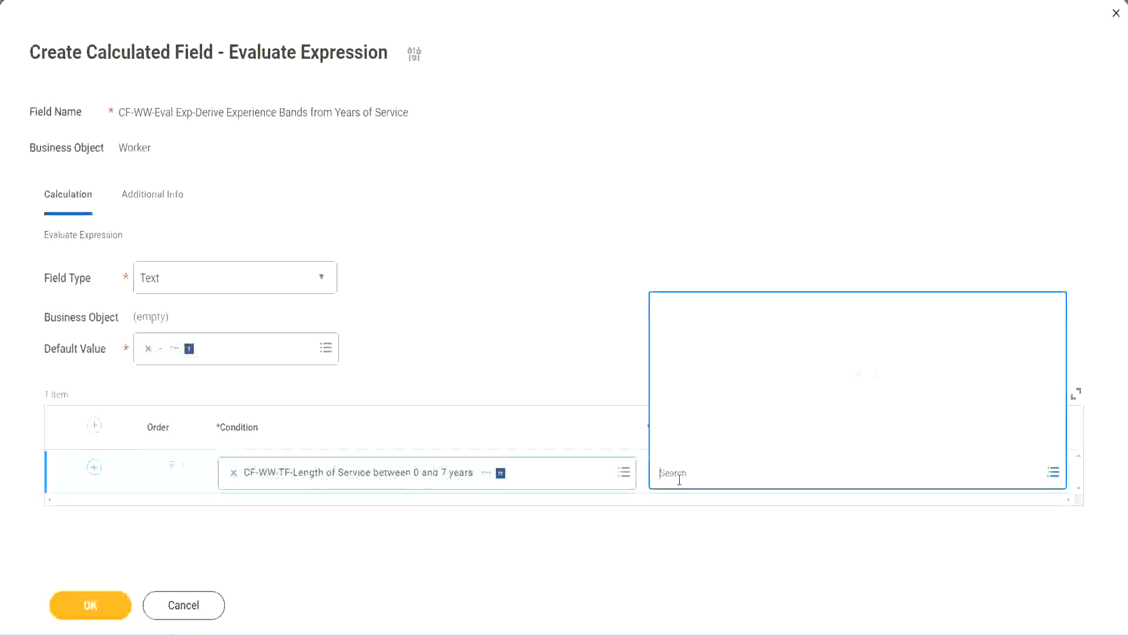
text(Amaterue)
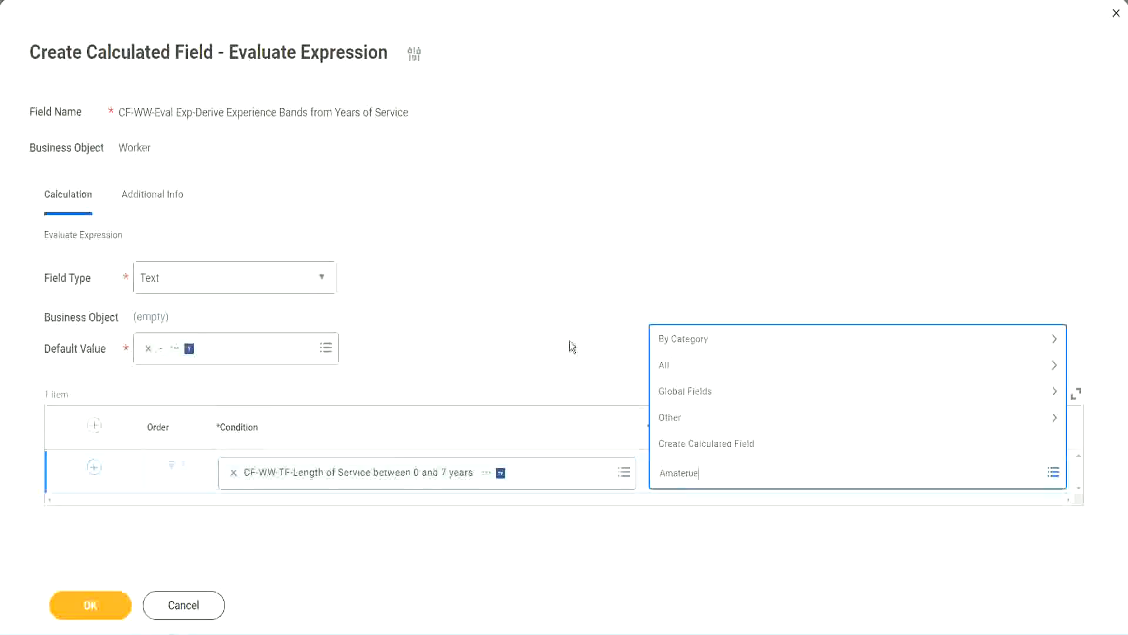
key(Return)
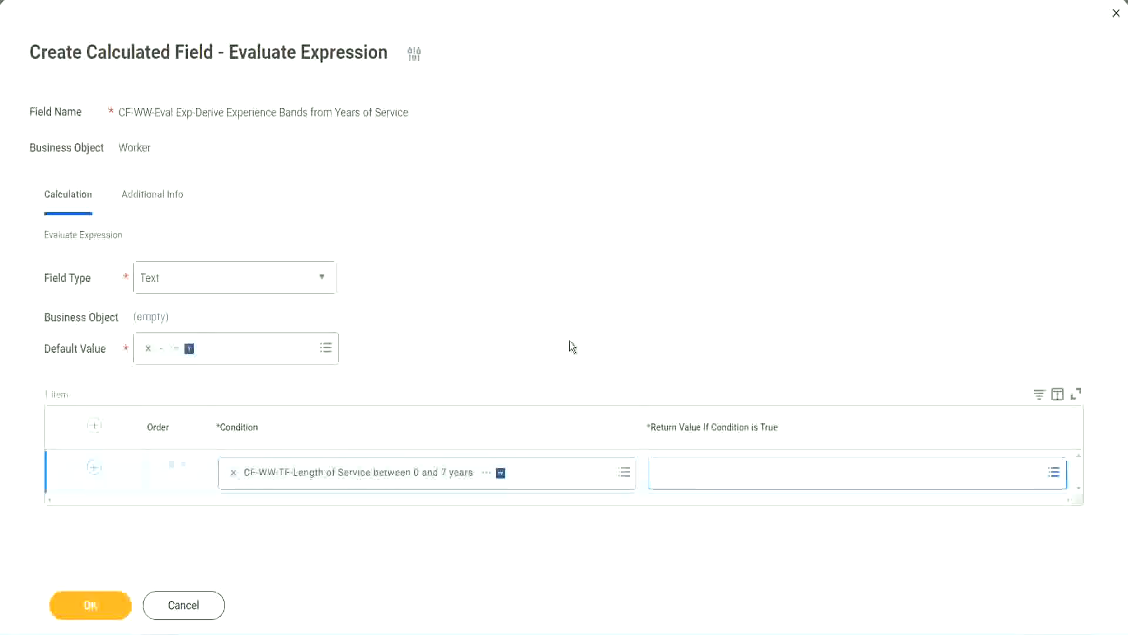
click(710, 479)
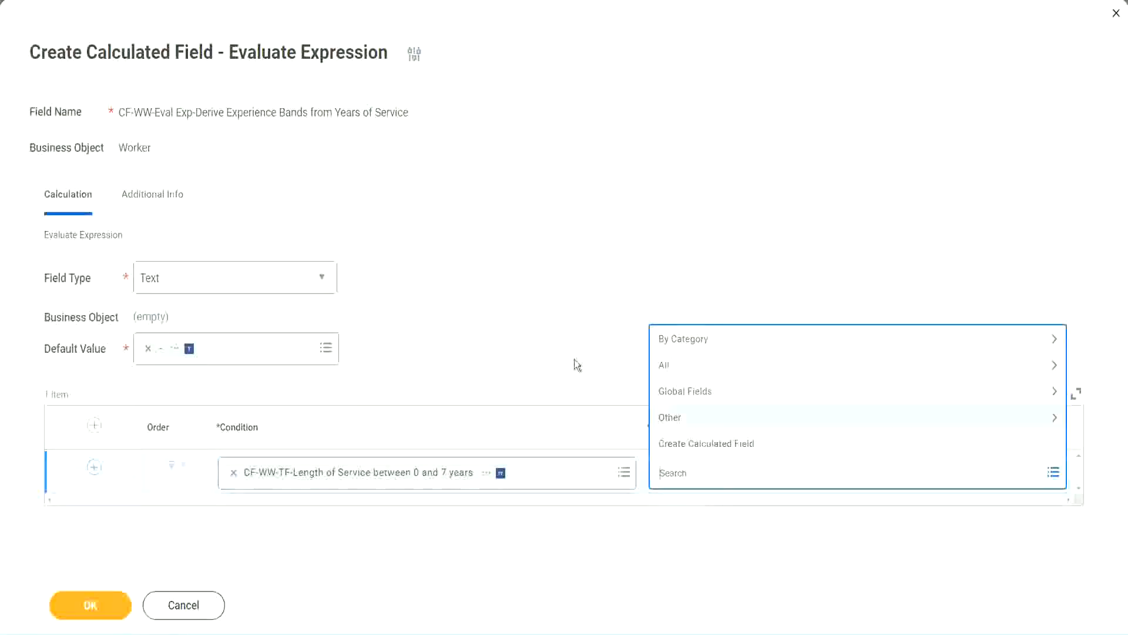
click(568, 342)
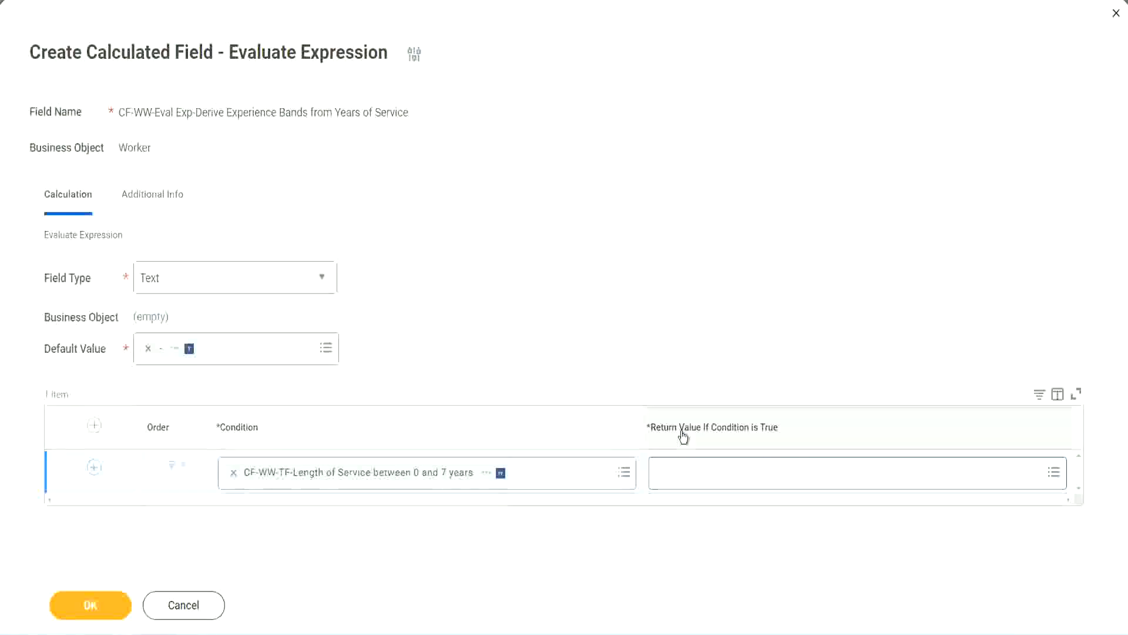
click(732, 476)
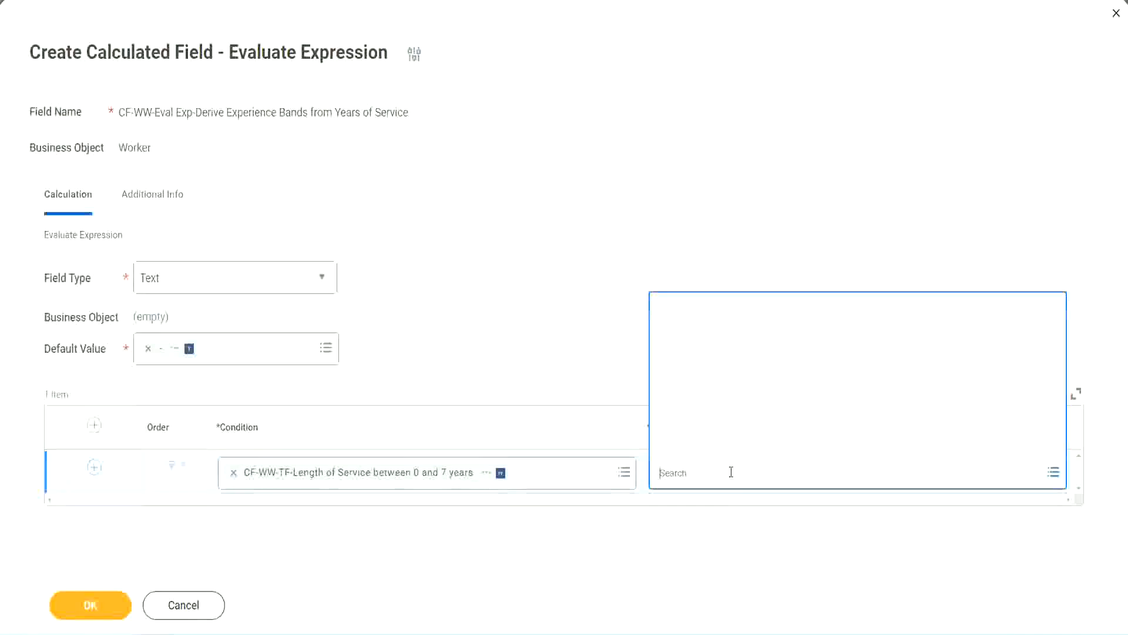
- Start a new calculated field for the return value, named CF-WW-TC-Amateur
click(723, 444)
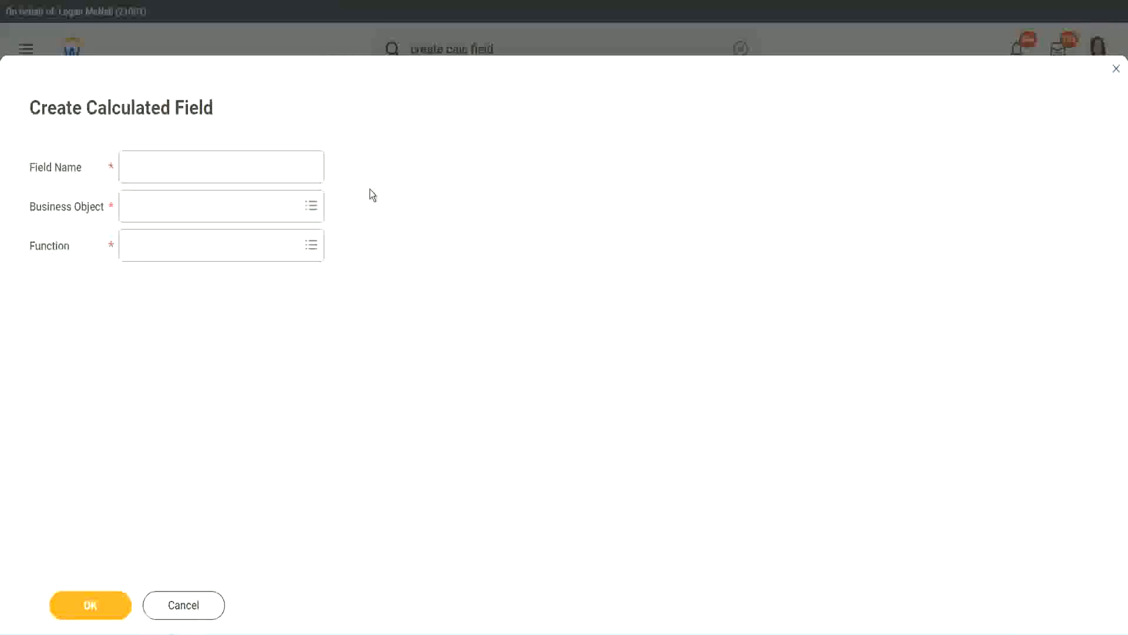
click(137, 167)
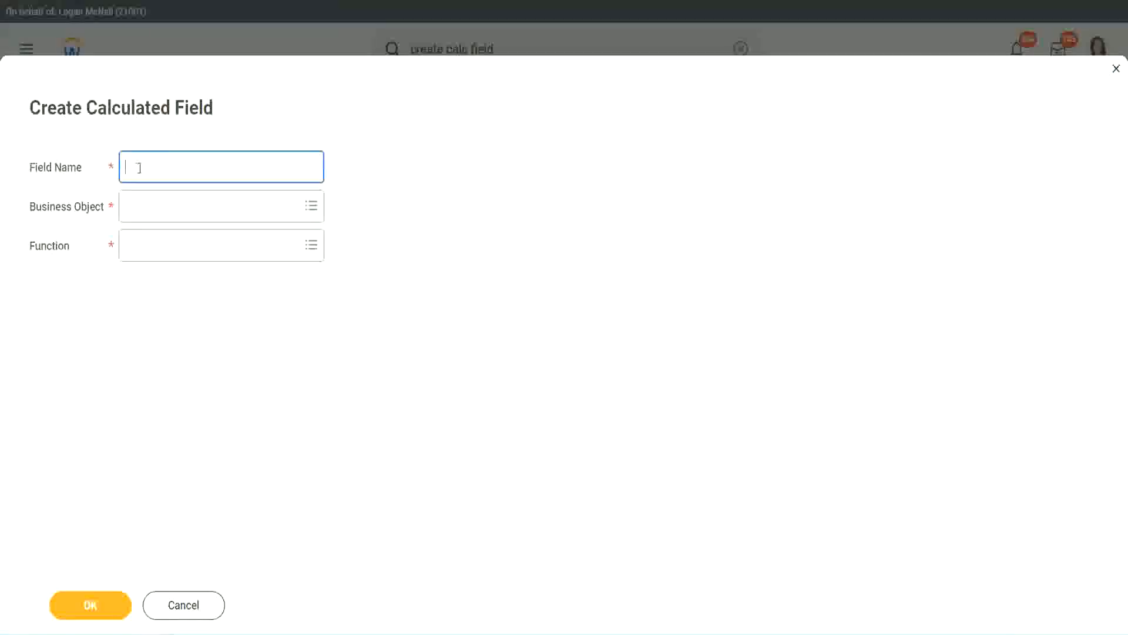
text(CFTC-Amateur)
click(142, 167)
text(-)
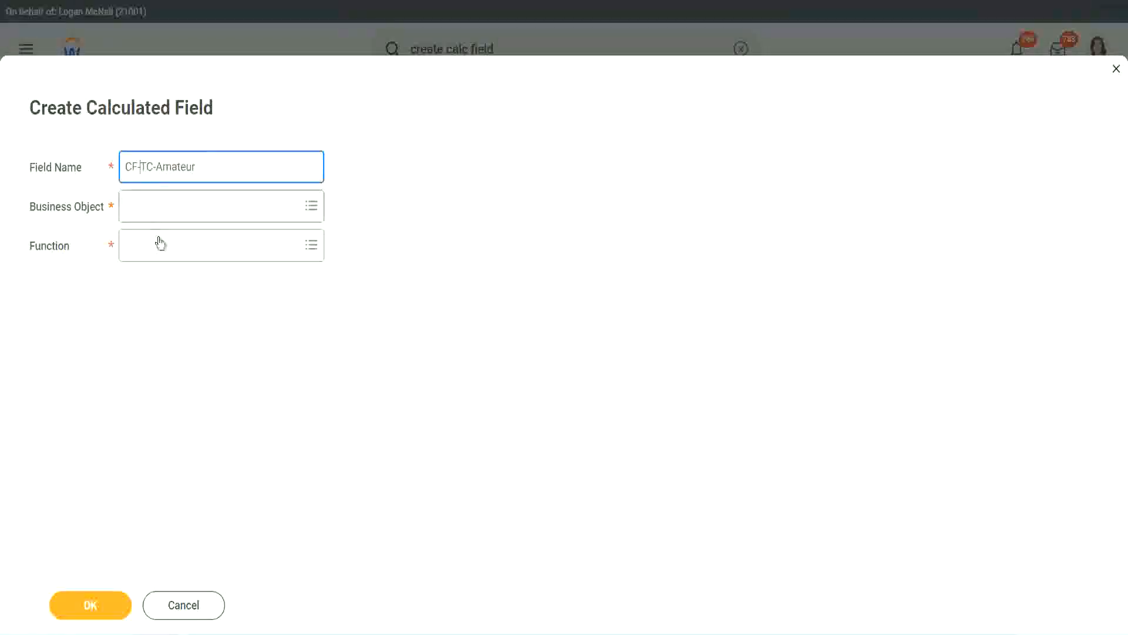
text(WW-)
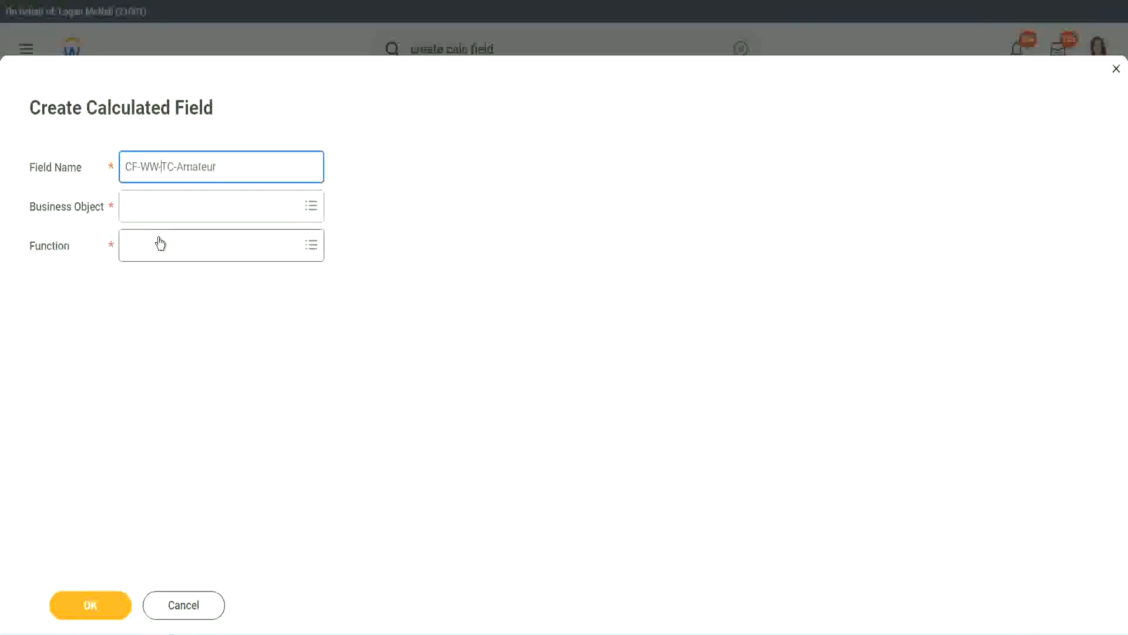
- Set the new field's business object to Global
click(160, 206)
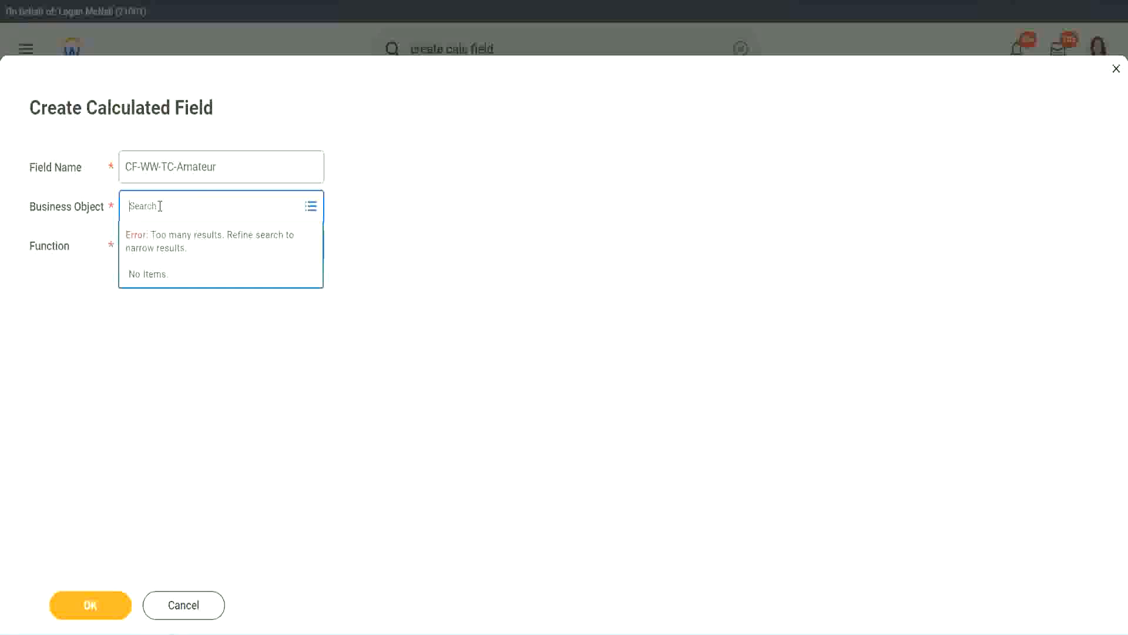
text(worker)
key(BackSpace)
key(BackSpace)
key(BackSpace)
key(BackSpace)
key(BackSpace)
key(BackSpace)
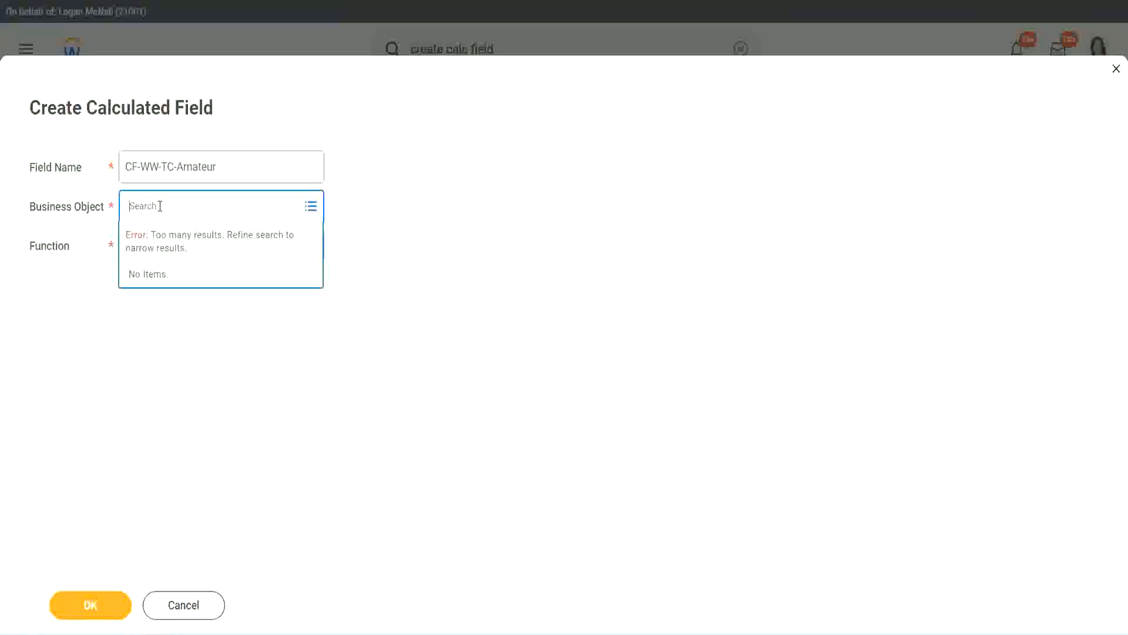
text(global)
key(Return)
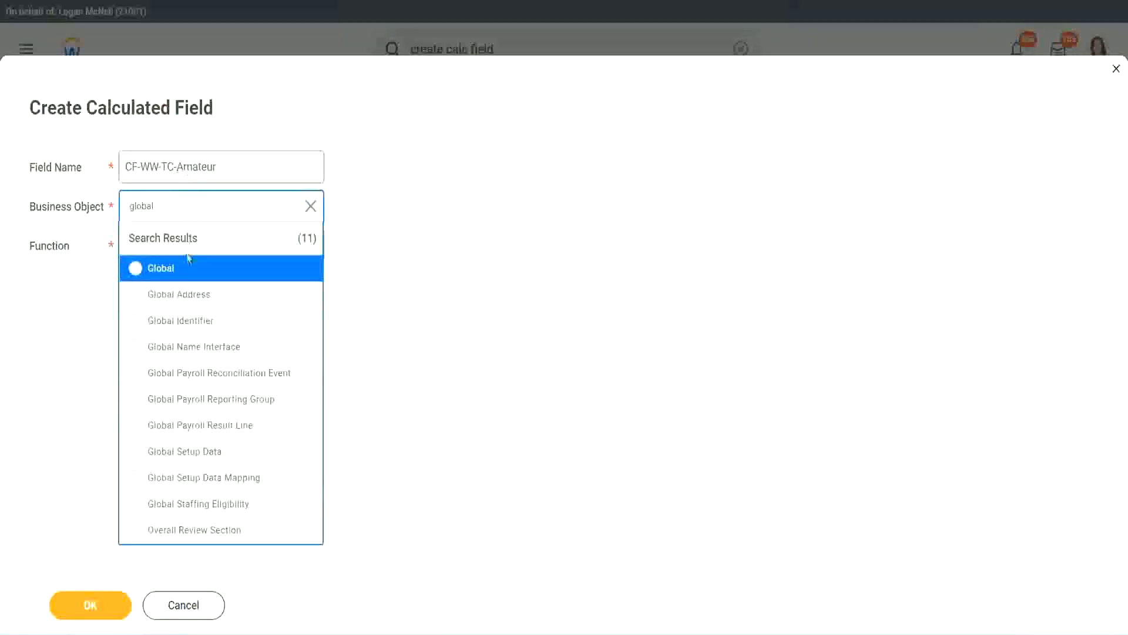
click(176, 276)
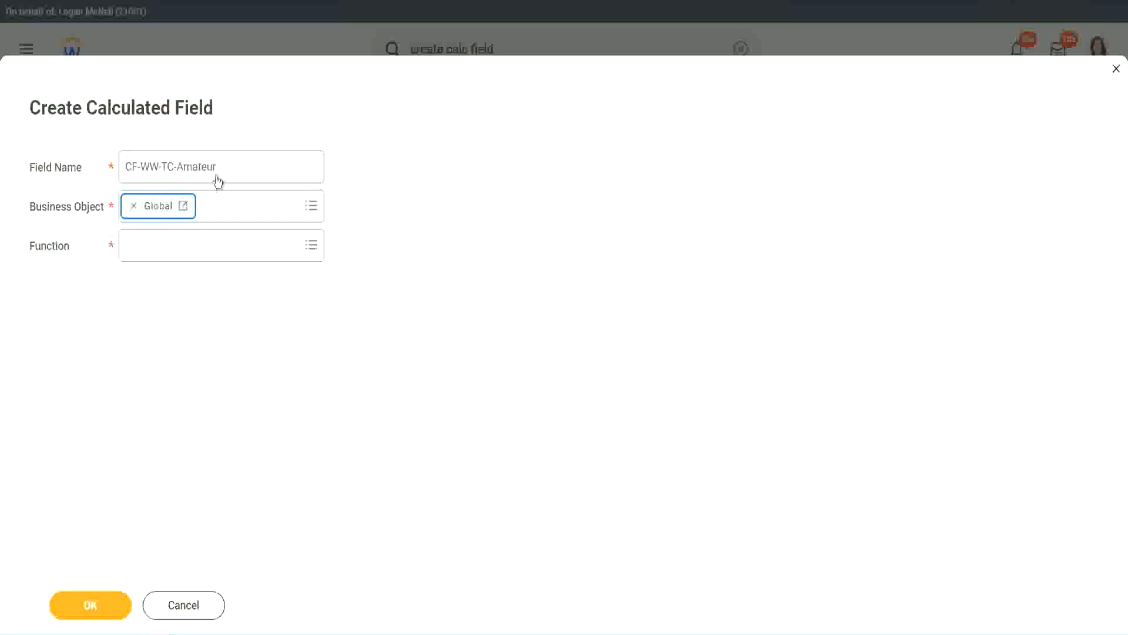
- Choose Text Constant as the function and submit the field's basic details
triple_click(291, 159)
click(191, 166)
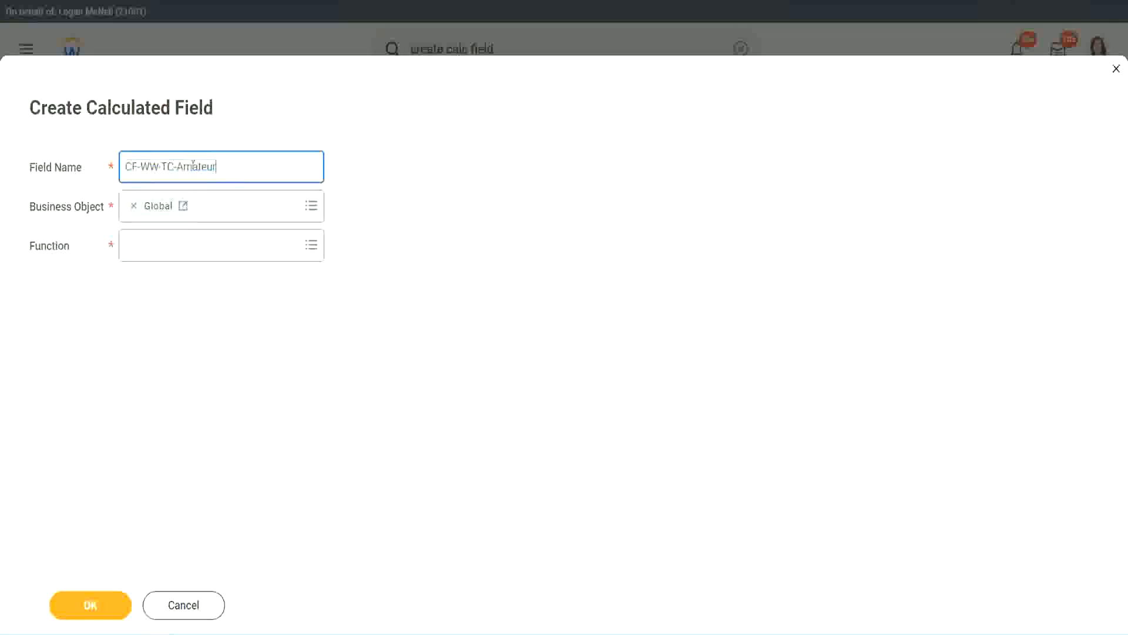
double_click(197, 166)
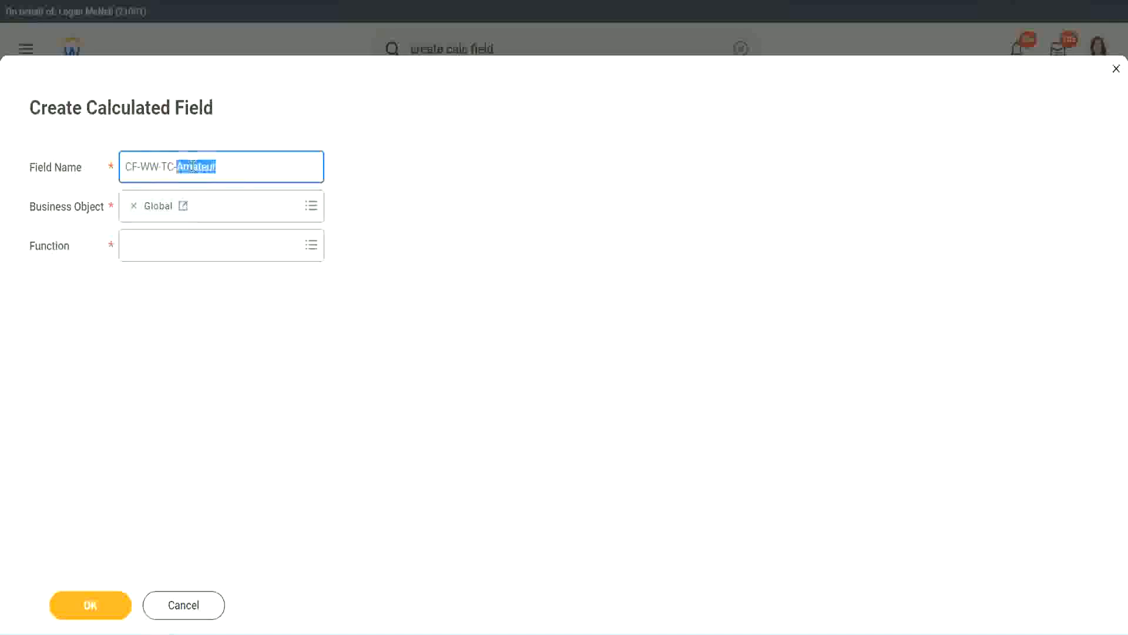
click(233, 164)
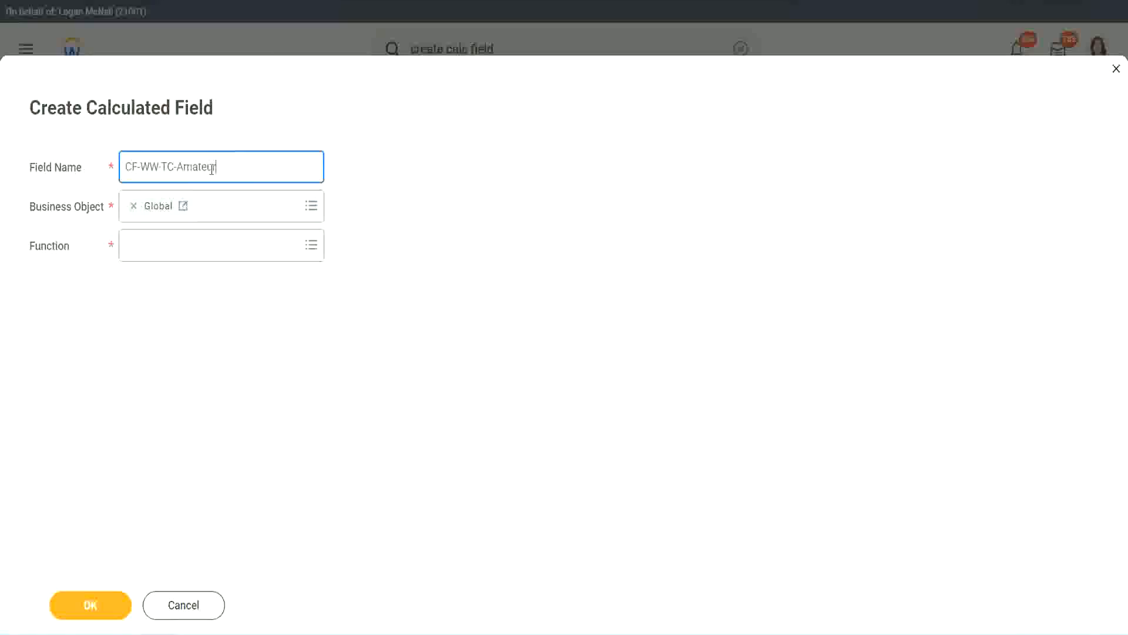
double_click(211, 169)
key(ctrl+c)
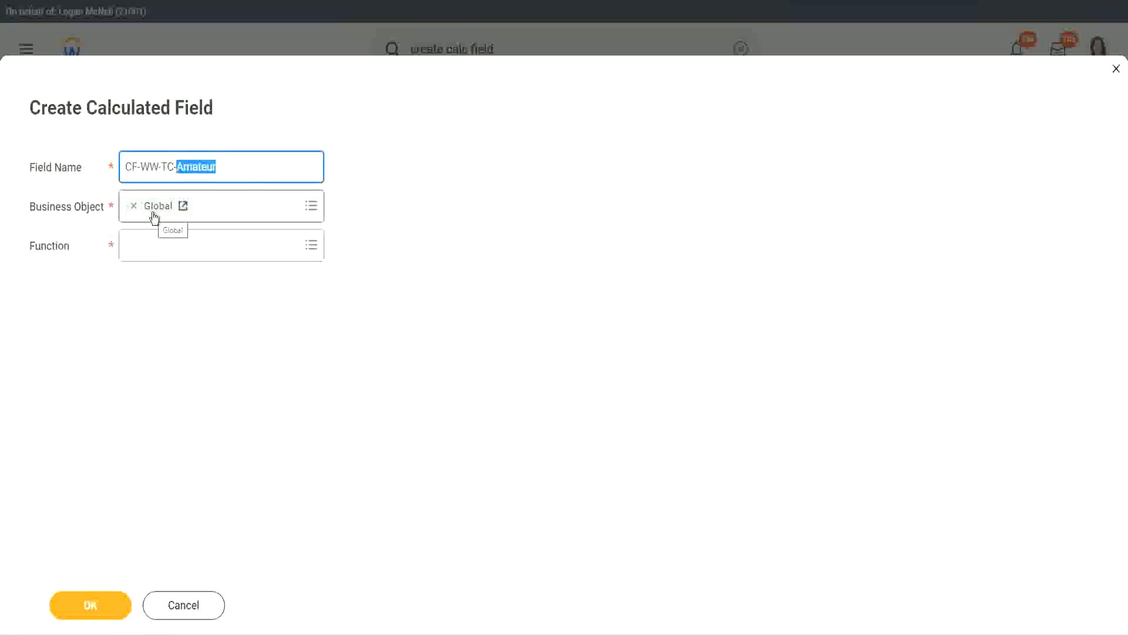
click(156, 245)
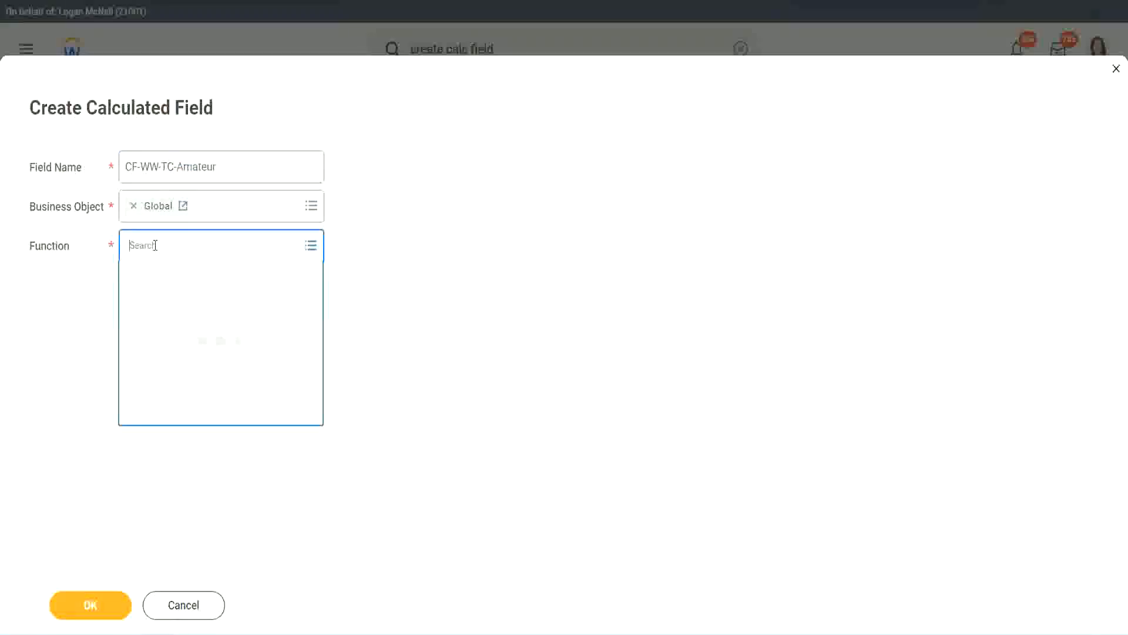
text(text const)
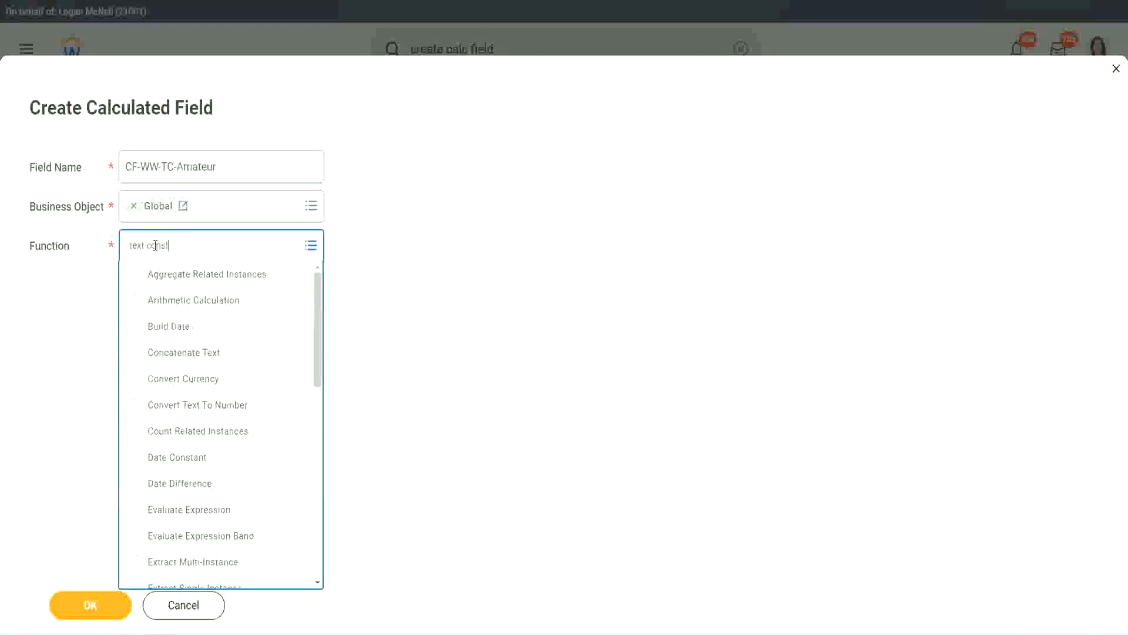
key(Return)
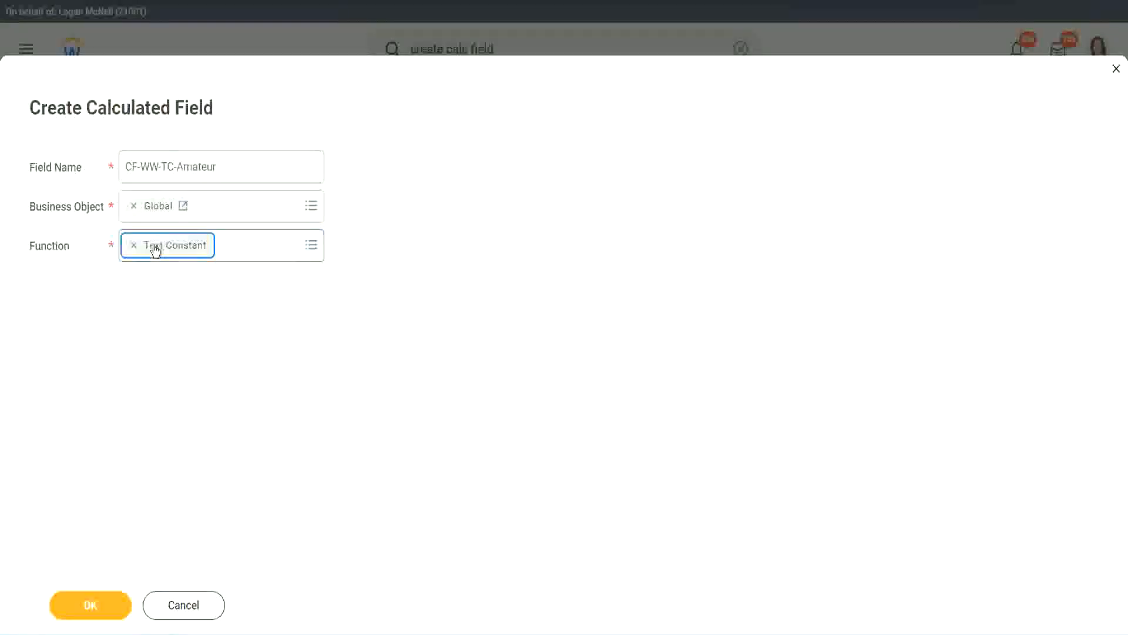
click(95, 616)
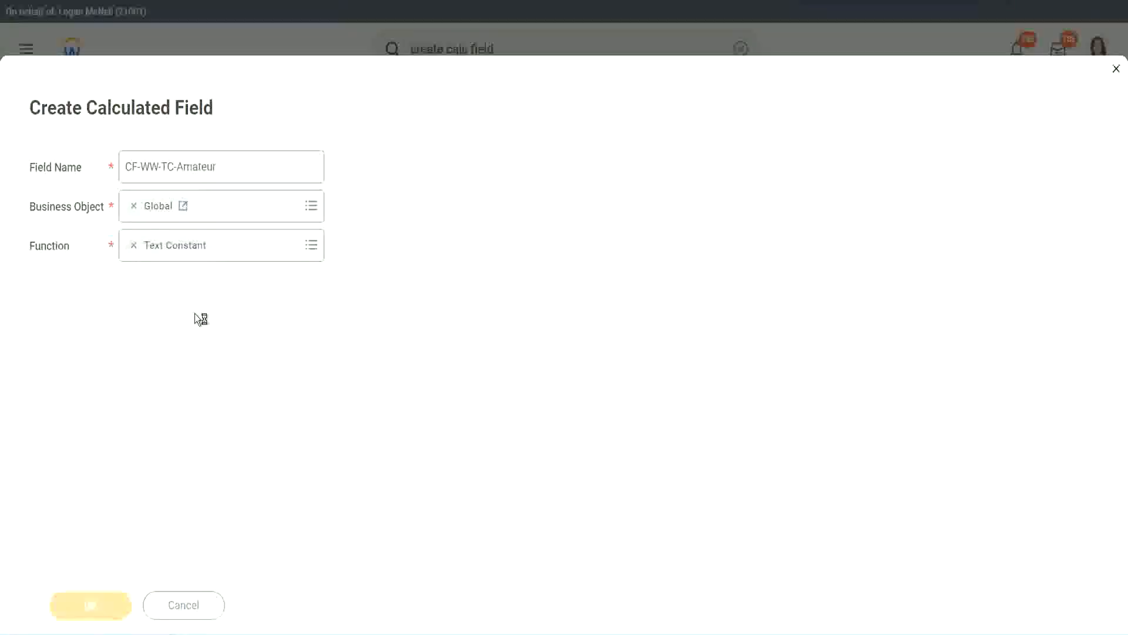
click(188, 333)
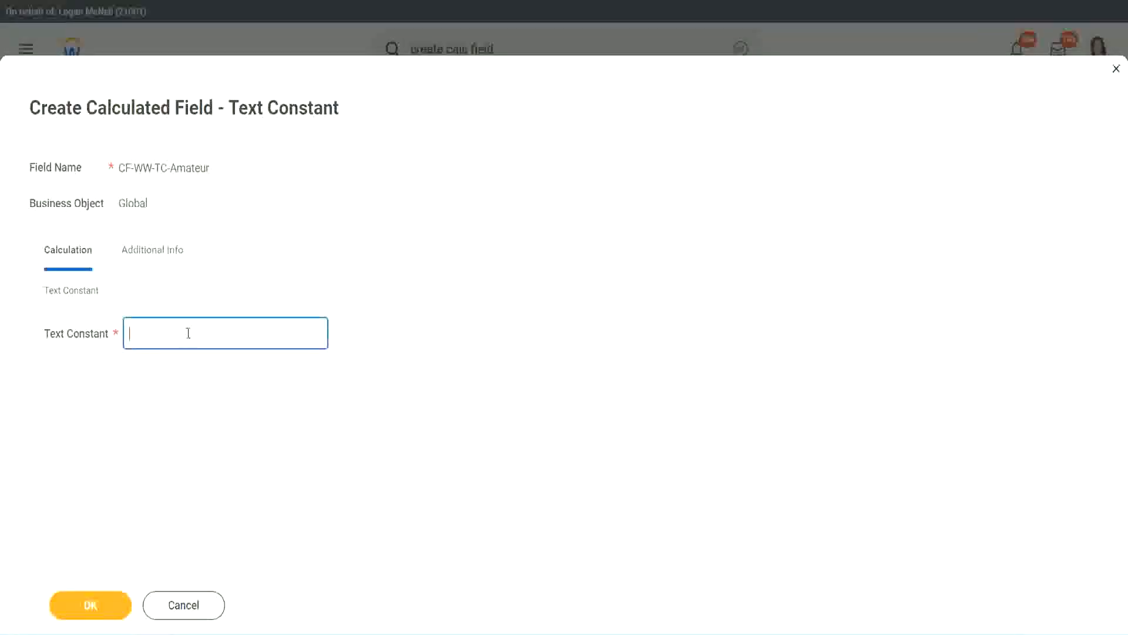
key(ctrl+v)
click(97, 609)
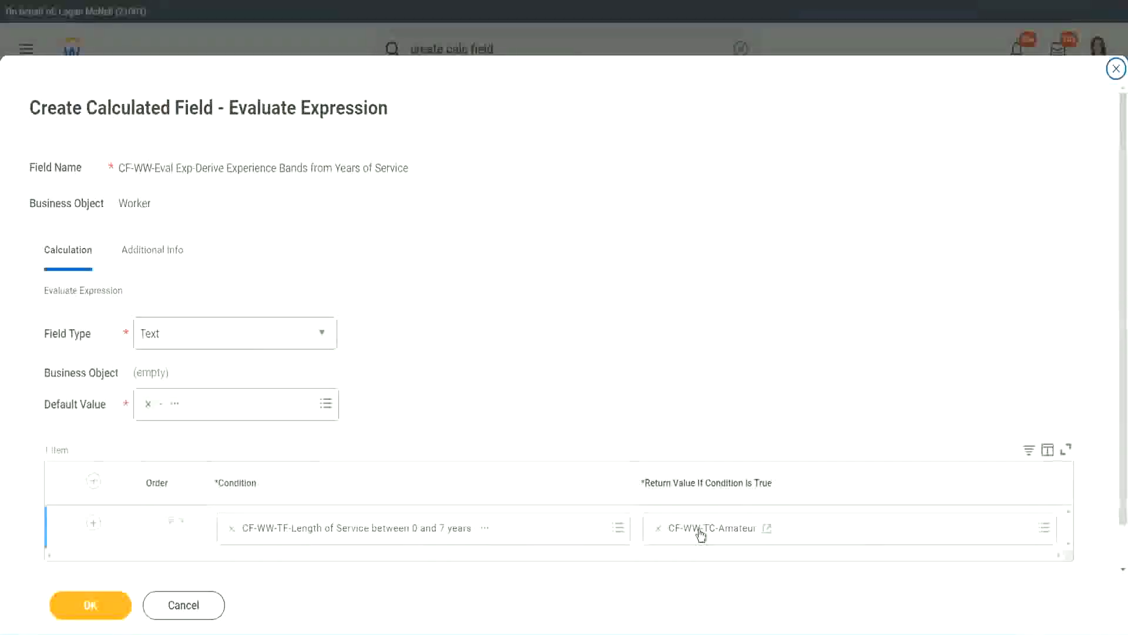
right_click(701, 533)
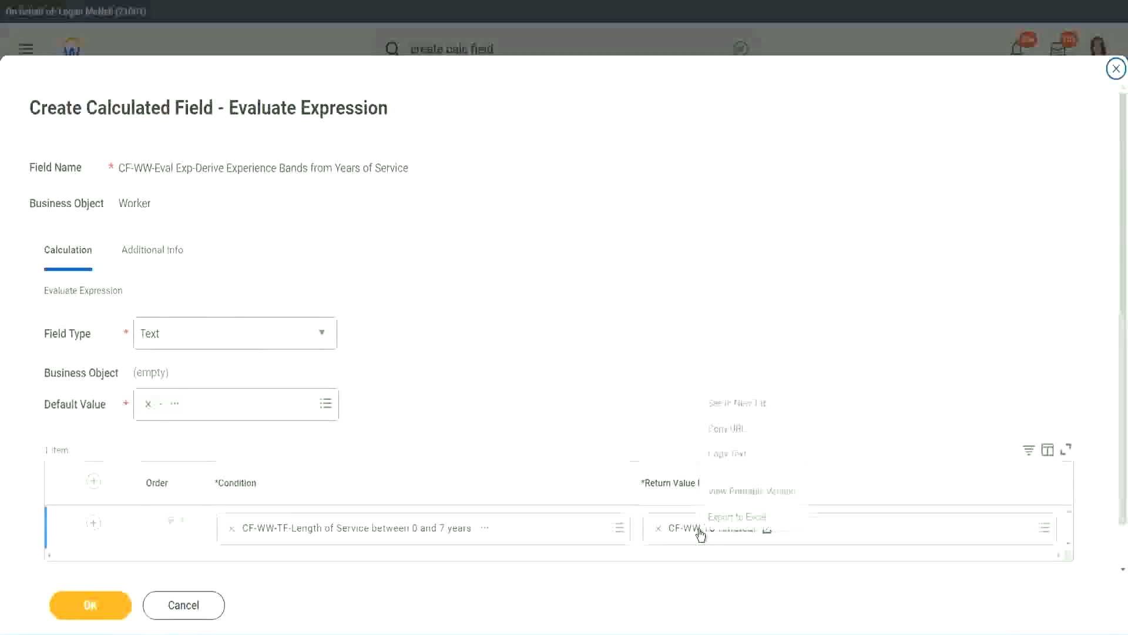
click(738, 456)
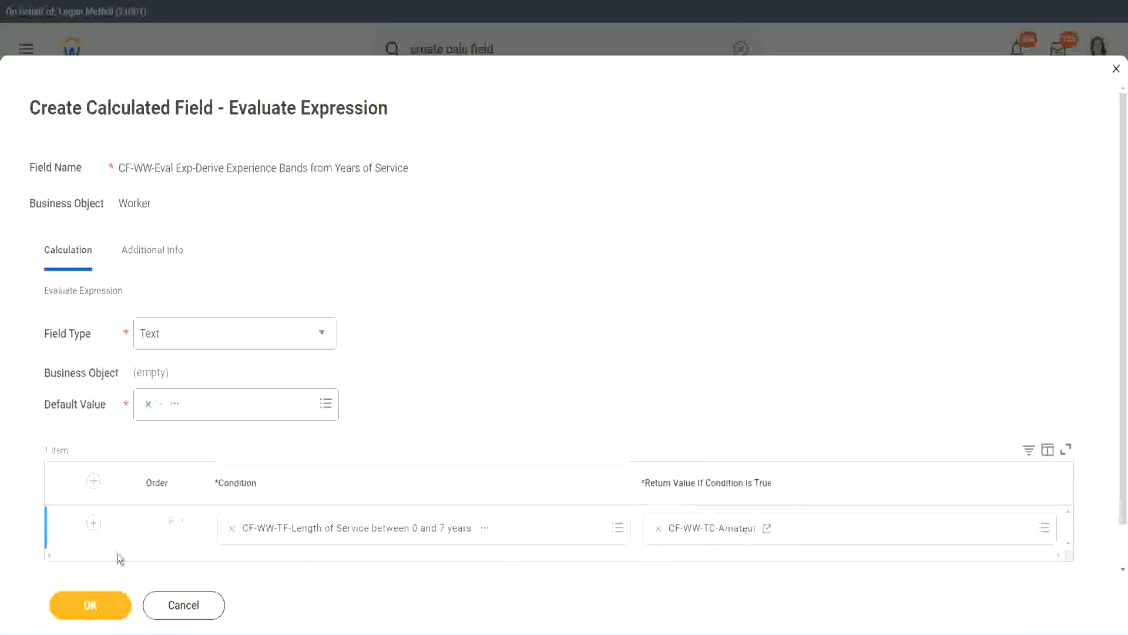
click(77, 542)
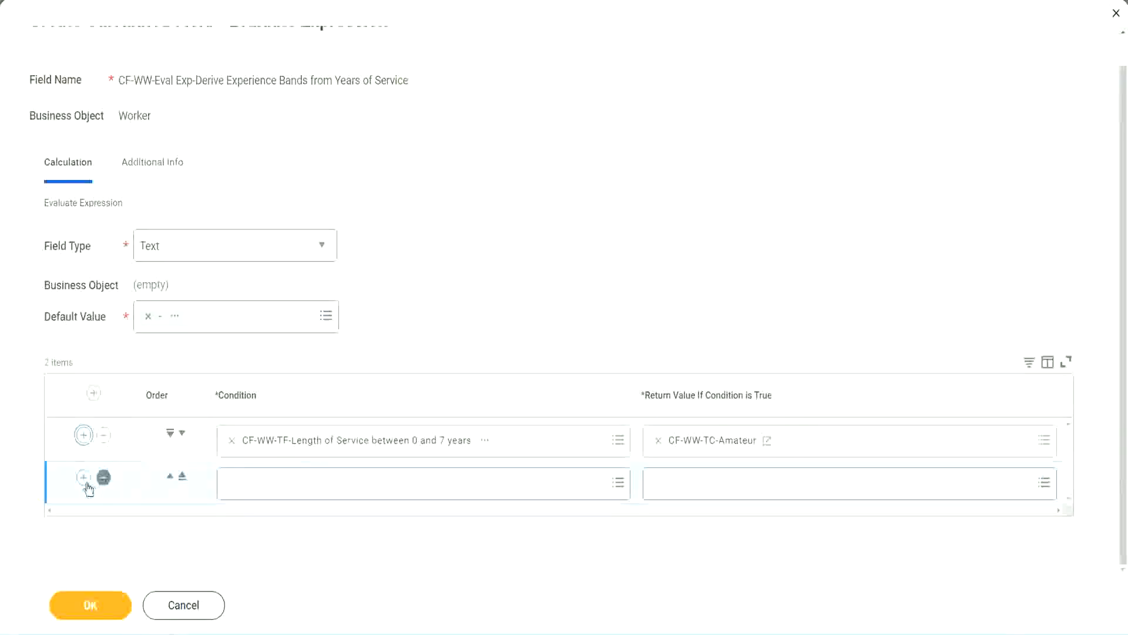
- Add condition rows and set row 2 to Length of Service 8–15 years
click(84, 483)
click(84, 483)
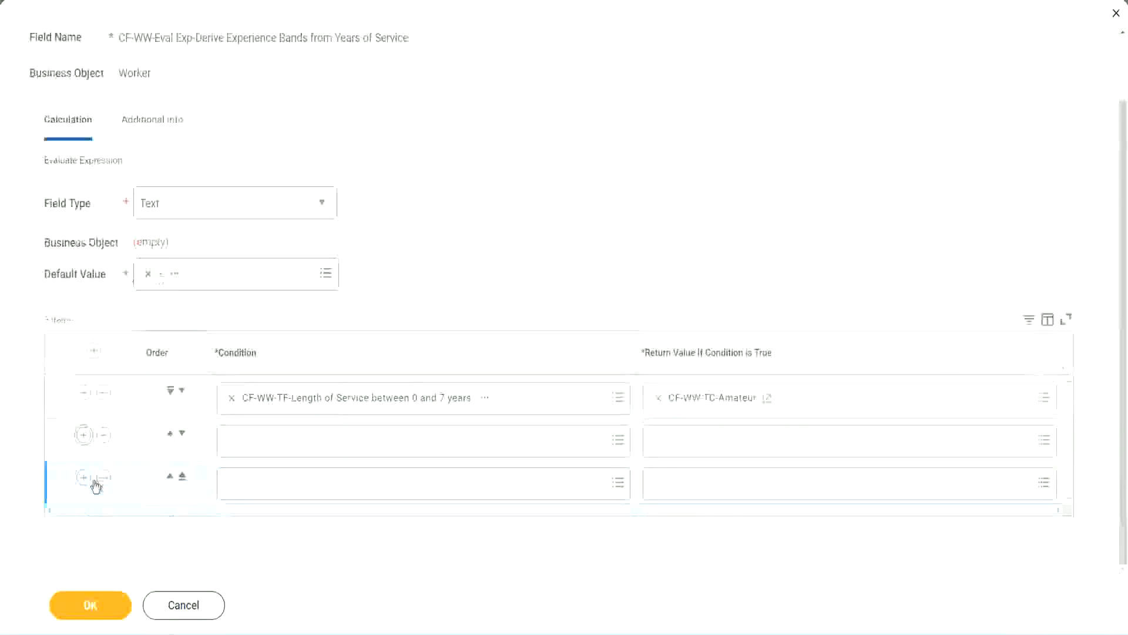
click(278, 441)
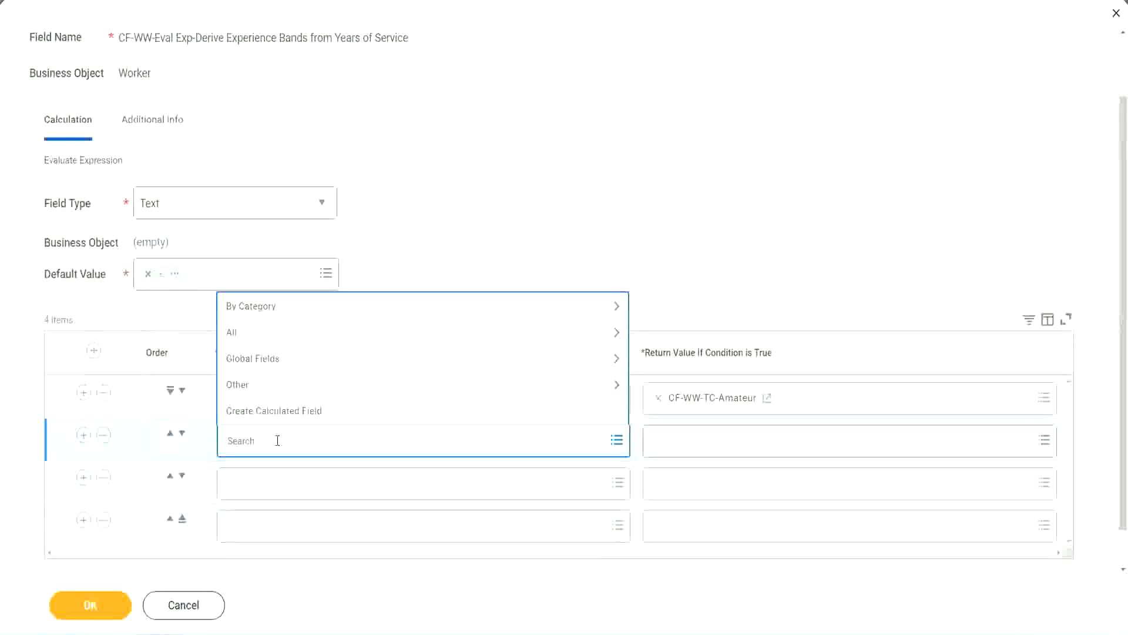
text(cf-ww)
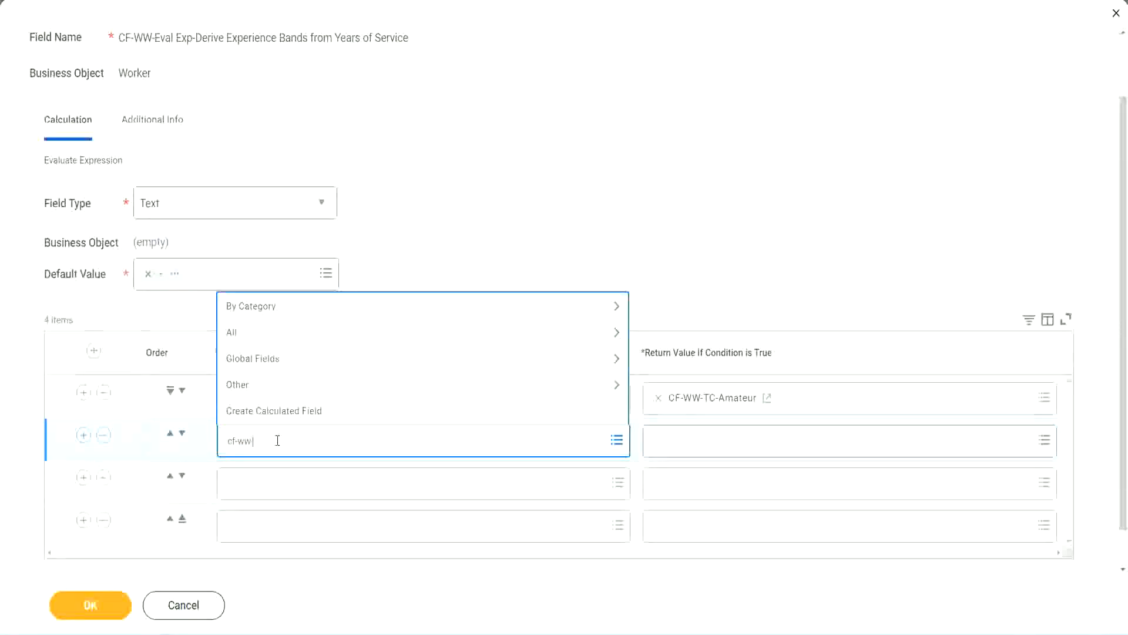
text(-tf)
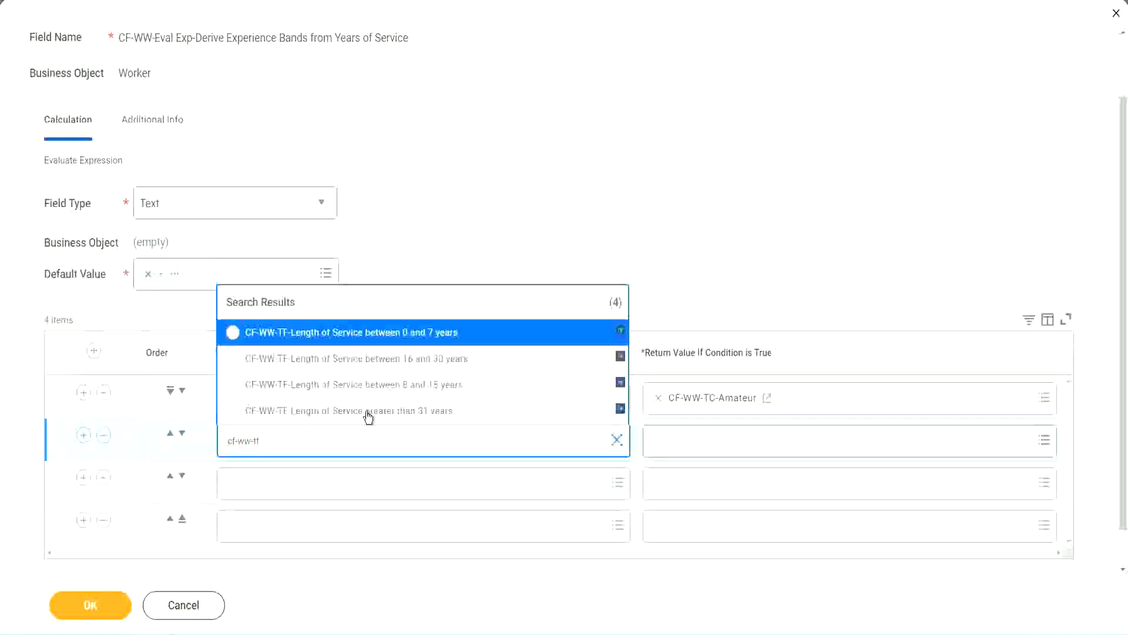
click(435, 386)
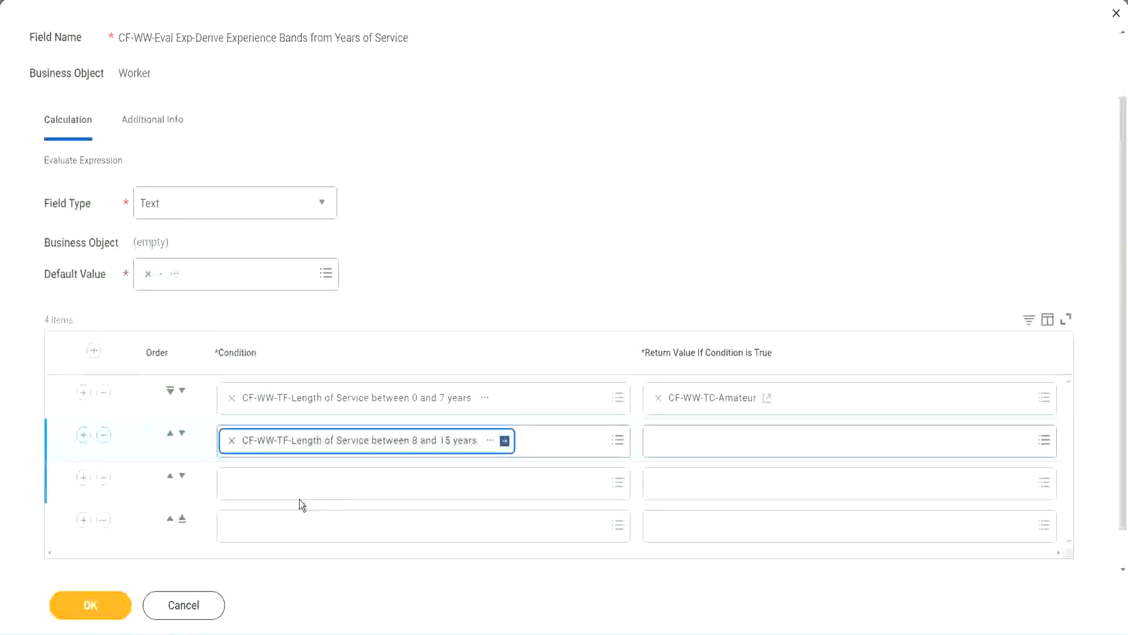
- Set rows 3 and 4 to Length of Service 16–30 and greater than 31 years
click(285, 482)
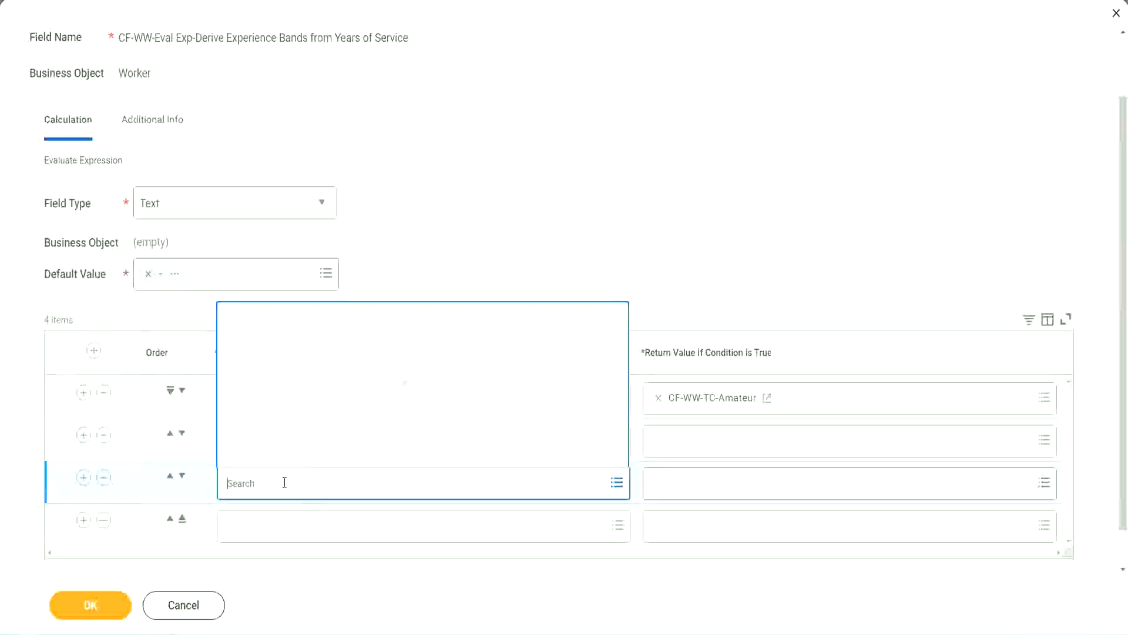
text(cf-ww)
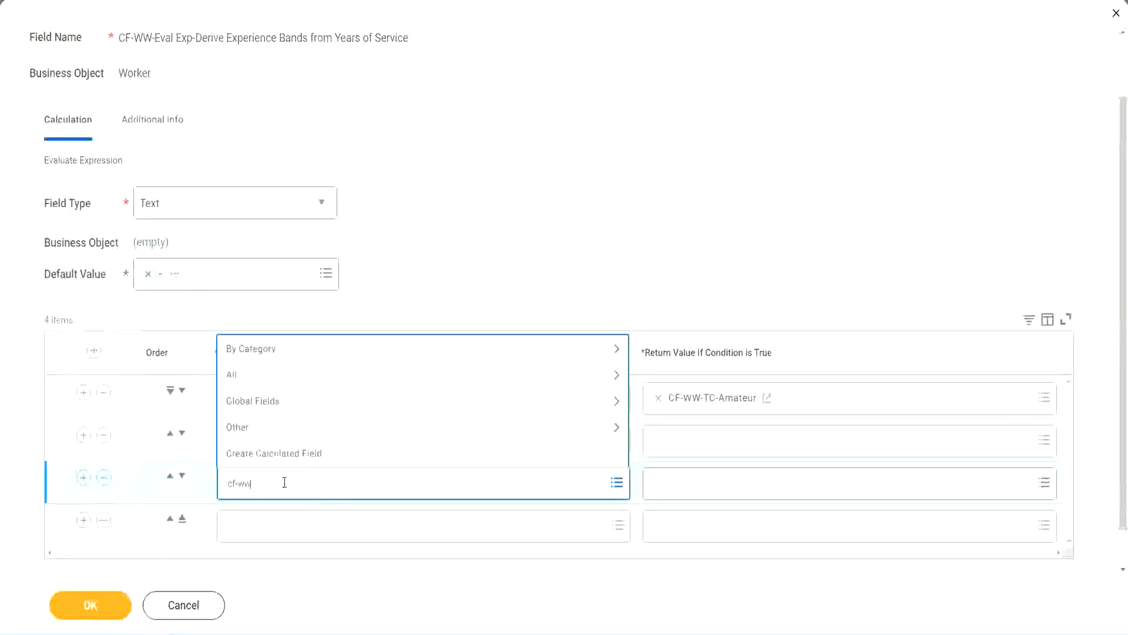
text(-tf)
key(Return)
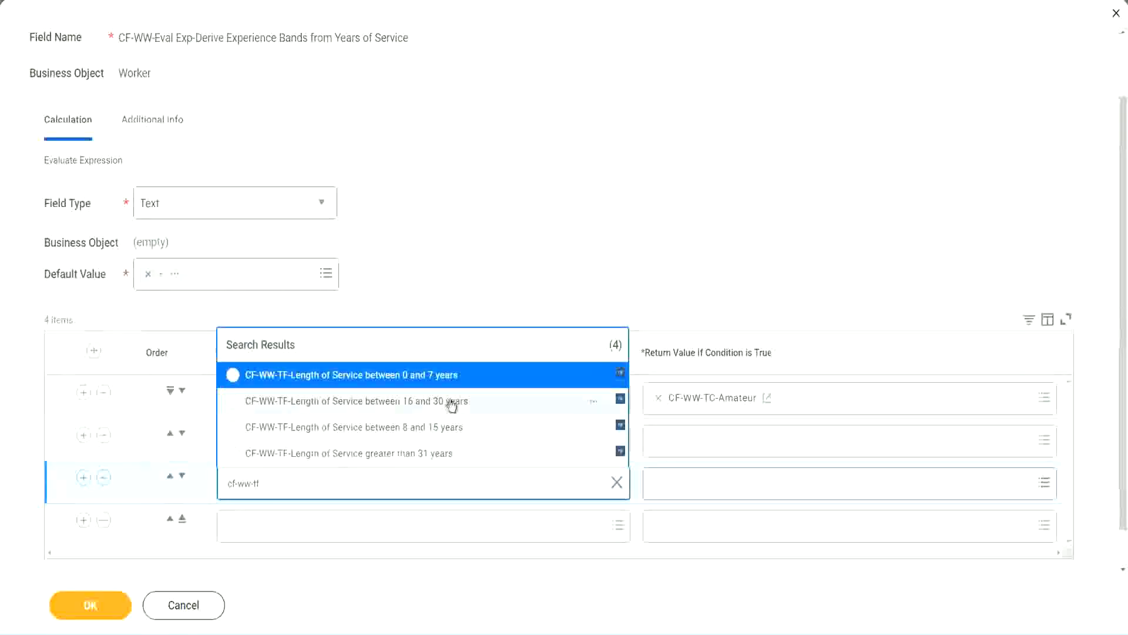
click(453, 405)
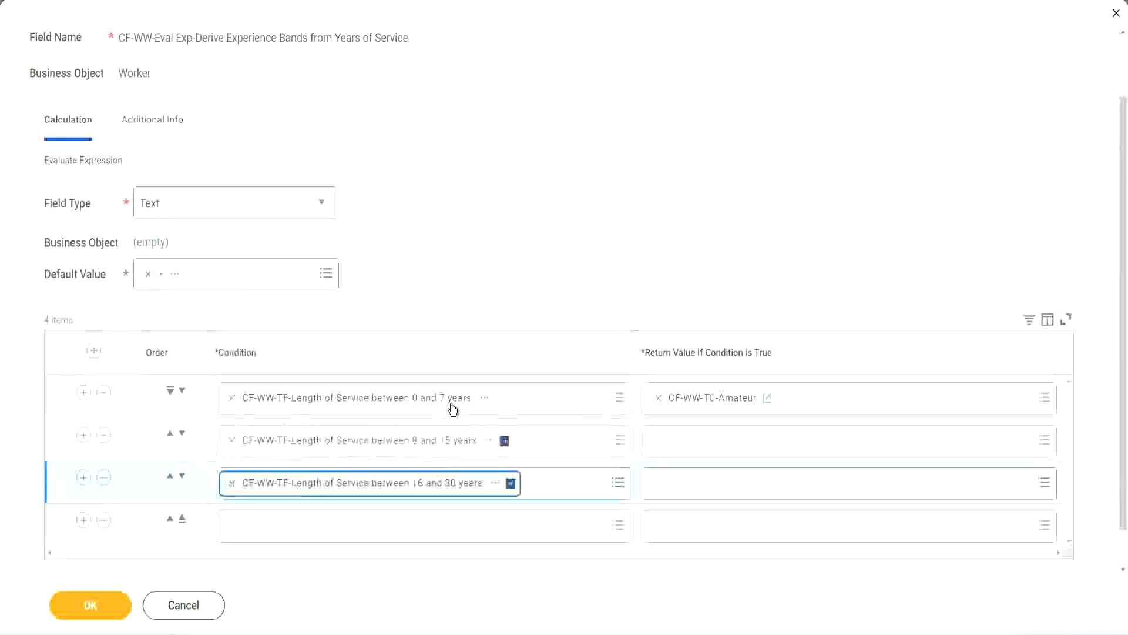
click(267, 533)
text(c)
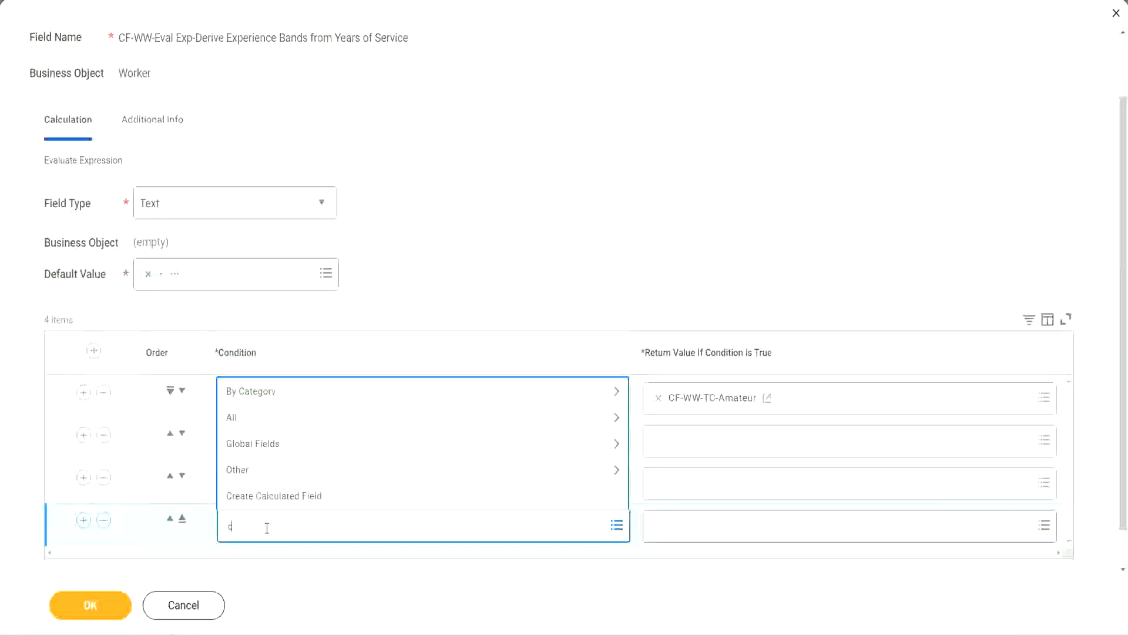
text(f-ww)
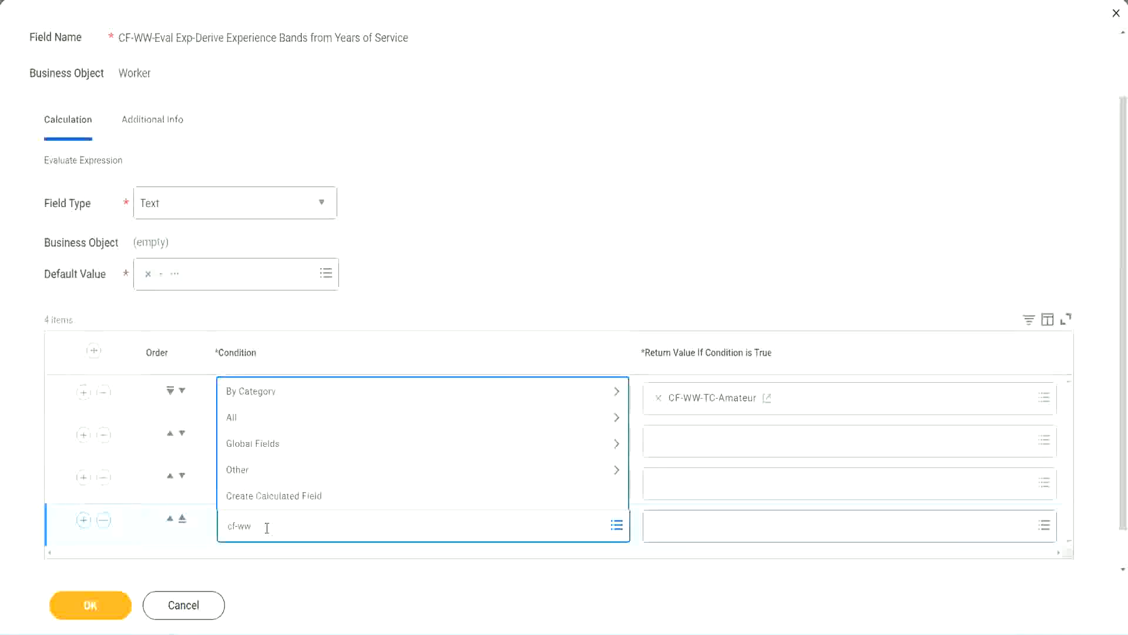
text( tf 31)
key(Return)
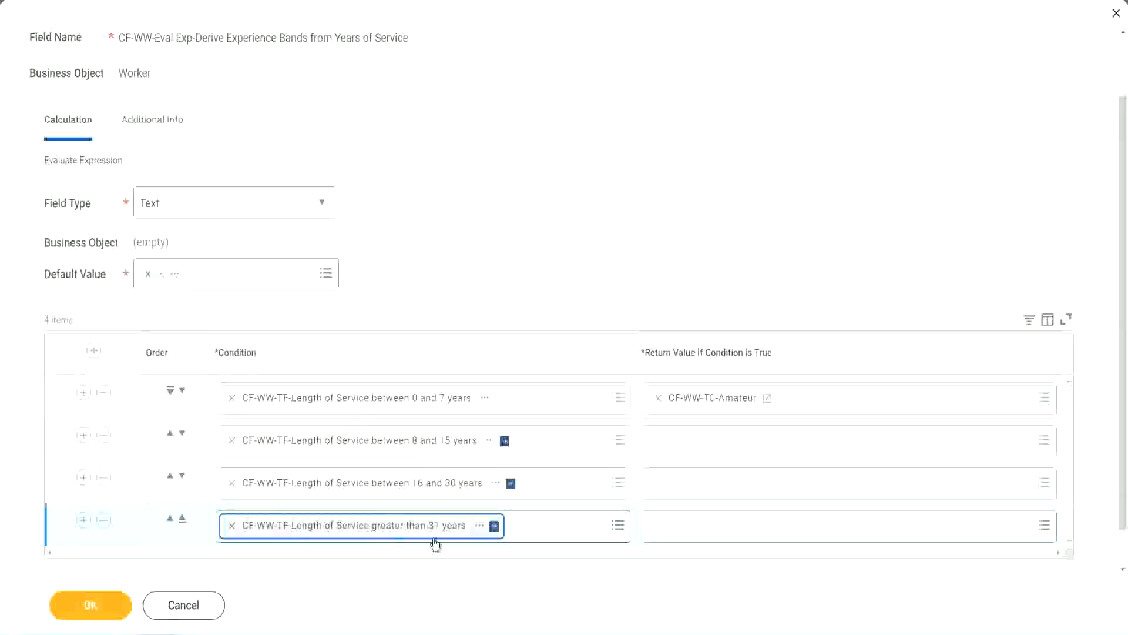
click(507, 245)
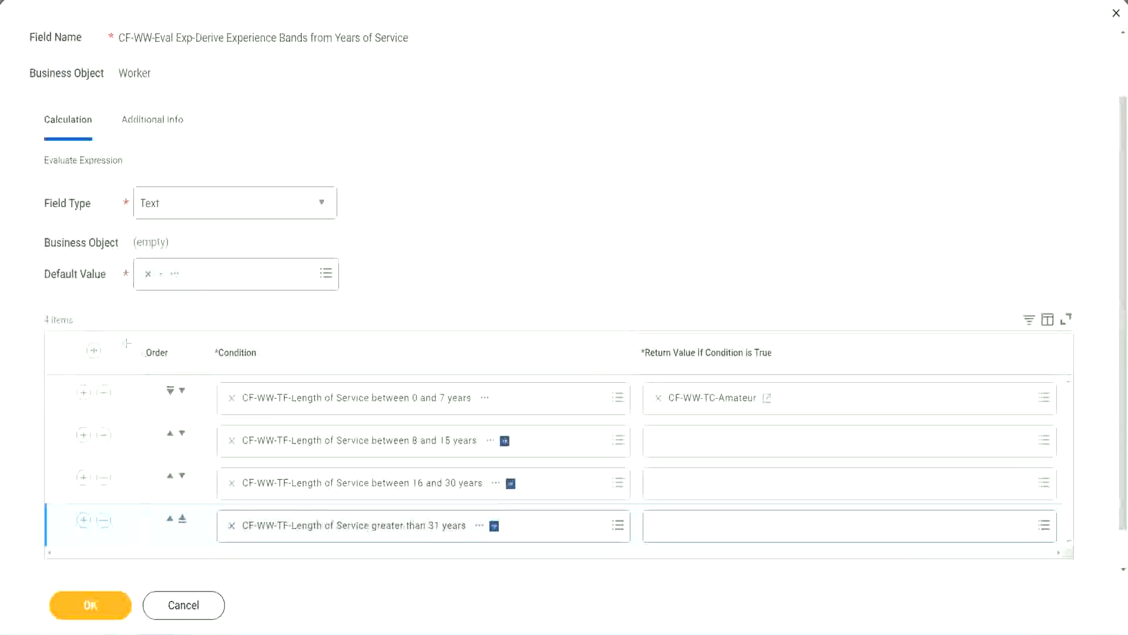
drag(126, 342, 125, 464)
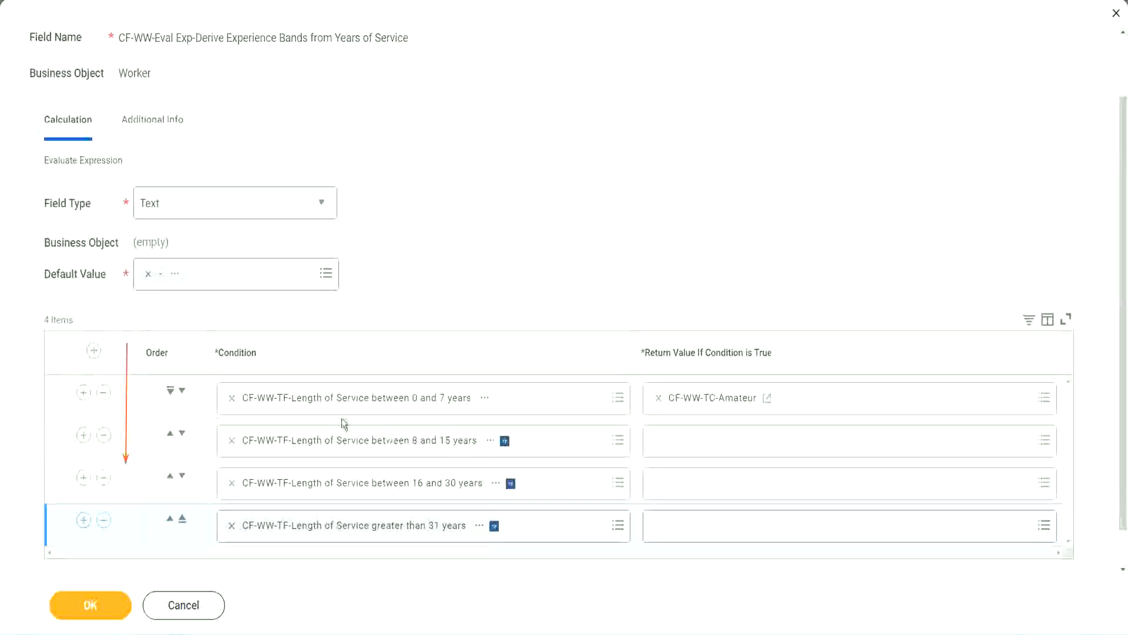
click(171, 434)
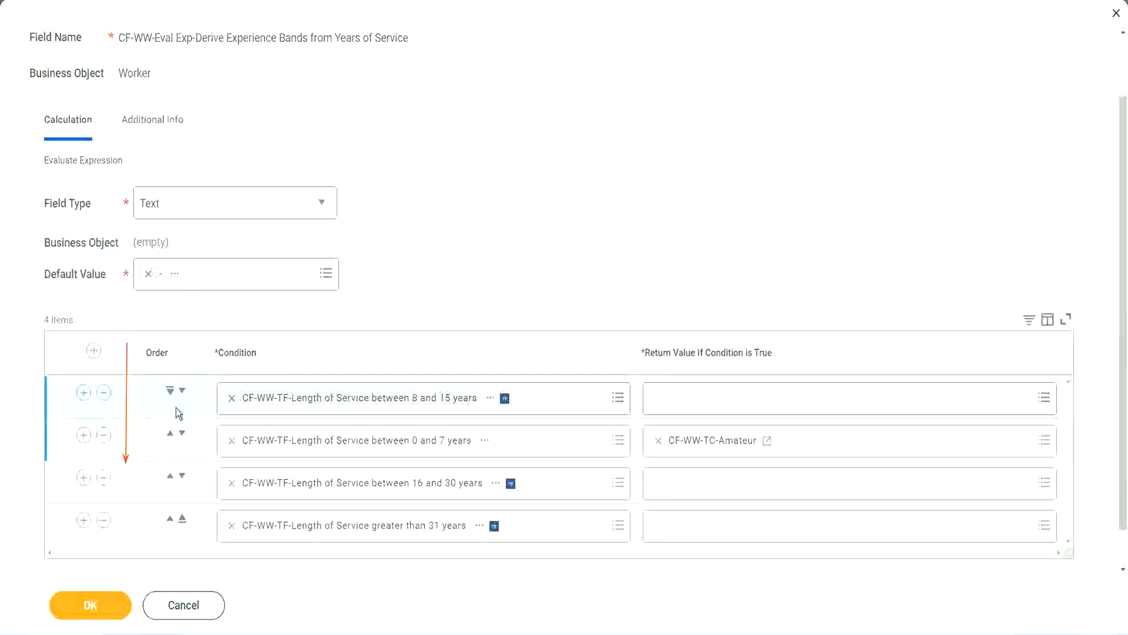
click(182, 391)
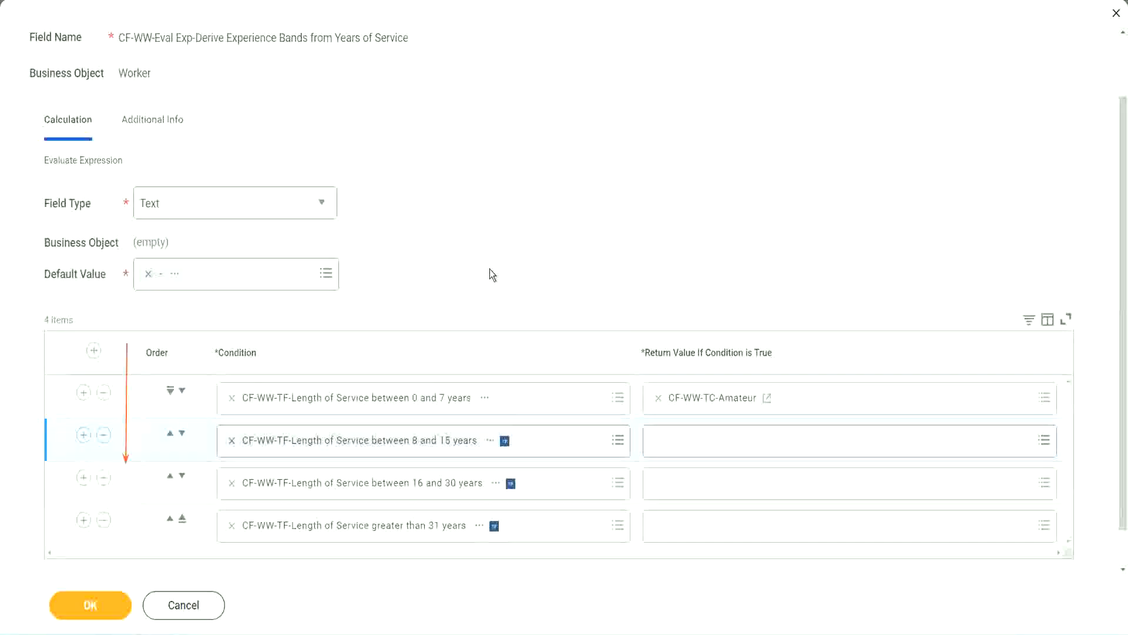
click(169, 435)
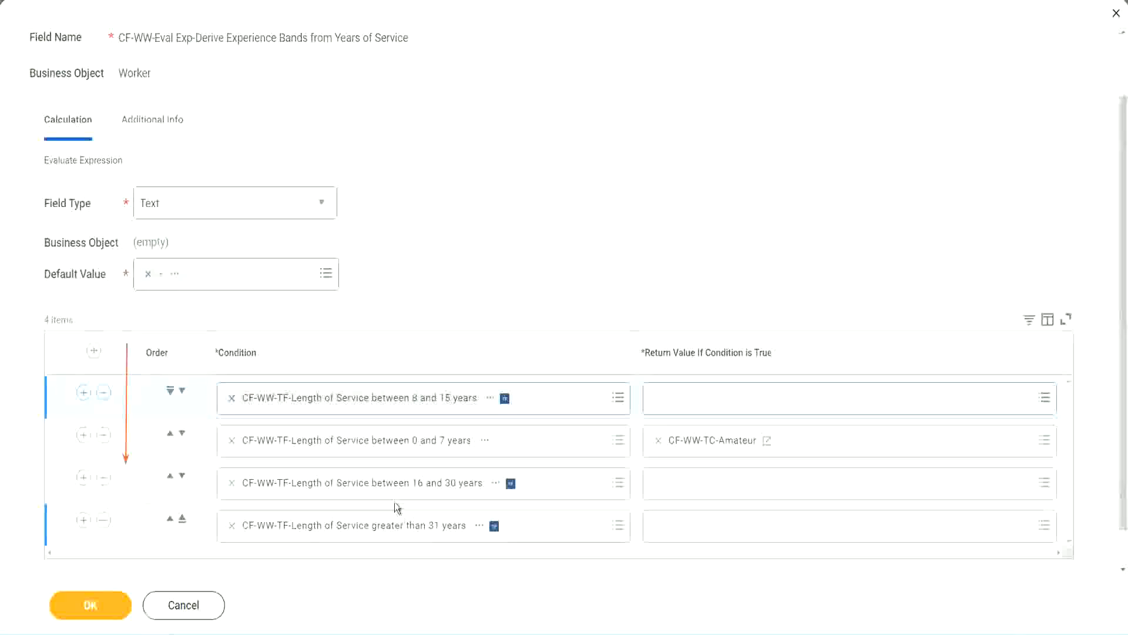
right_click(714, 450)
click(676, 506)
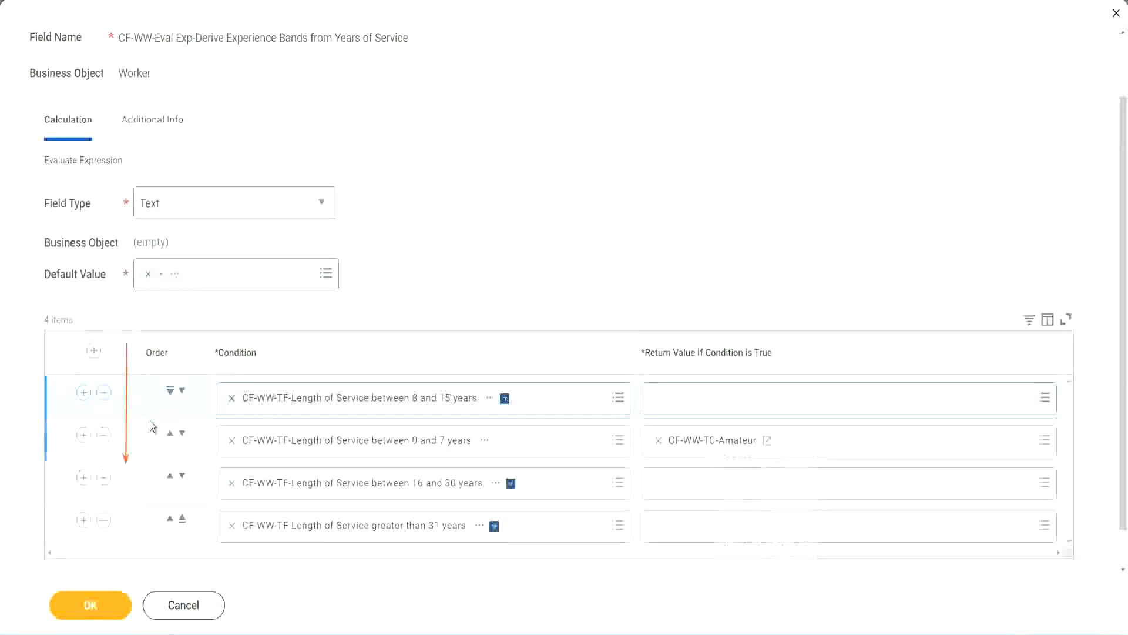
click(182, 392)
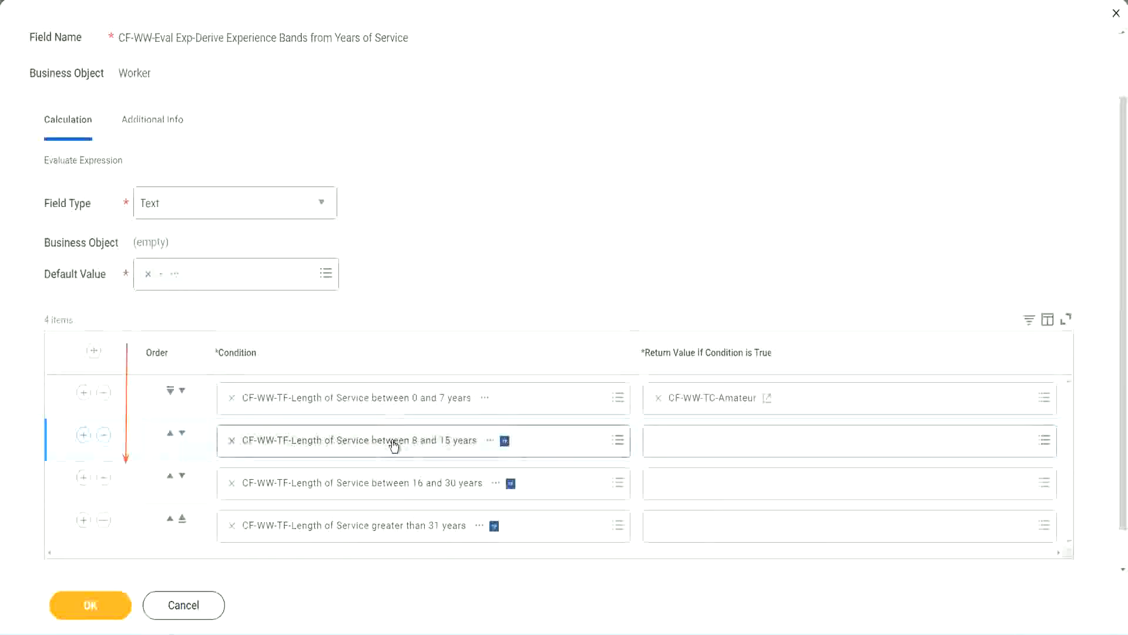
- Create a new calculated field for row 2's return value, named CF-WW-TC-Experienced
click(658, 441)
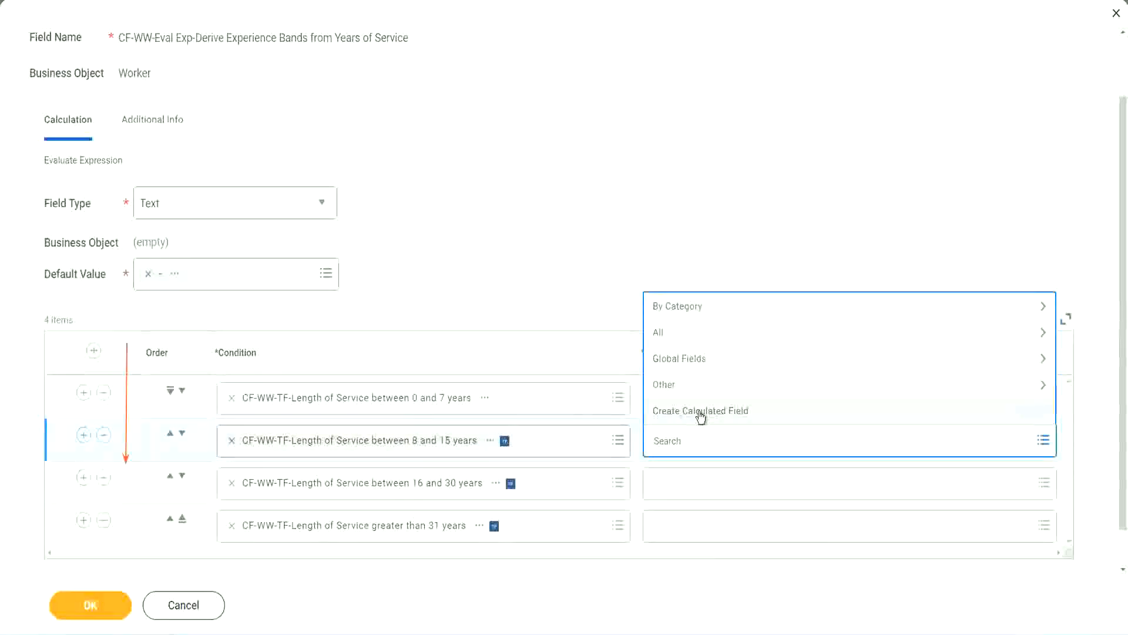
click(700, 413)
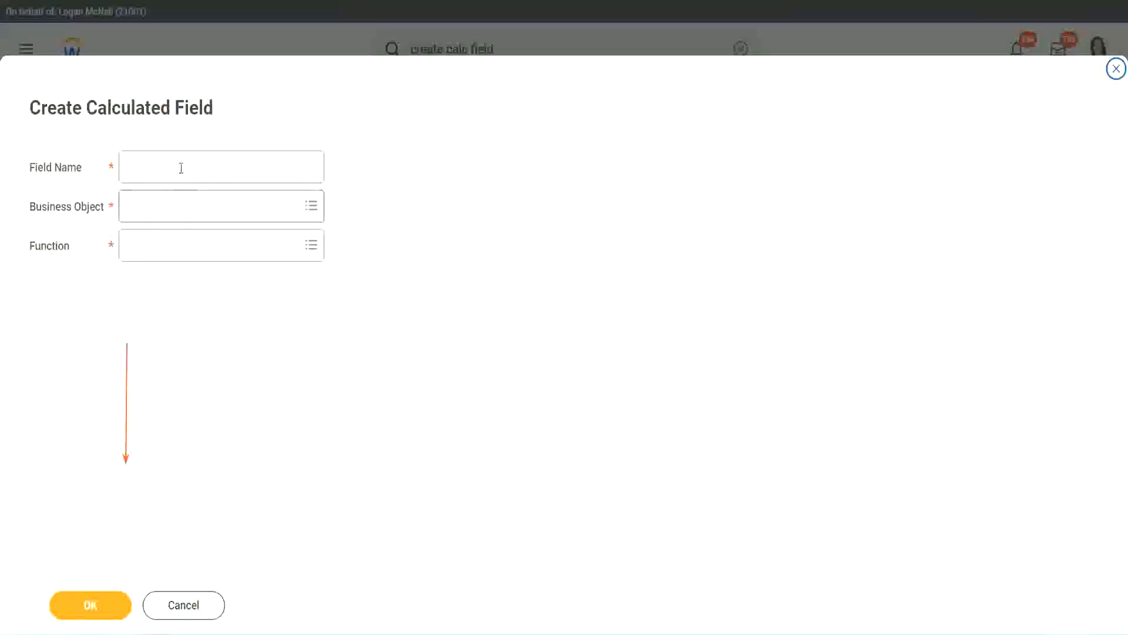
click(179, 167)
key(ctrl+v)
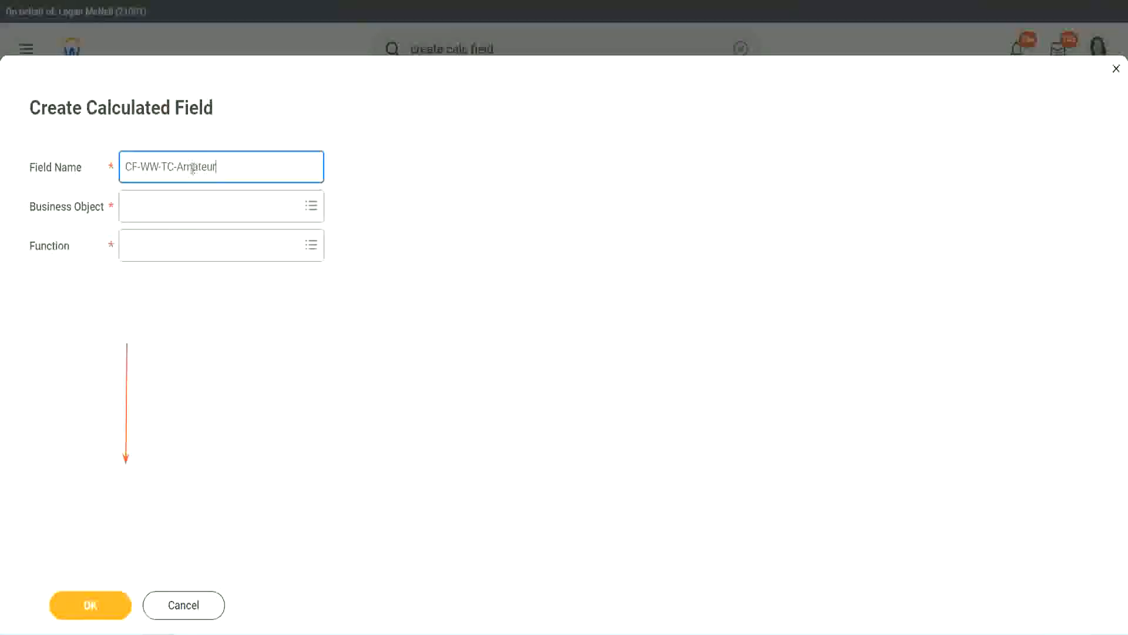
double_click(193, 168)
text(Experienced)
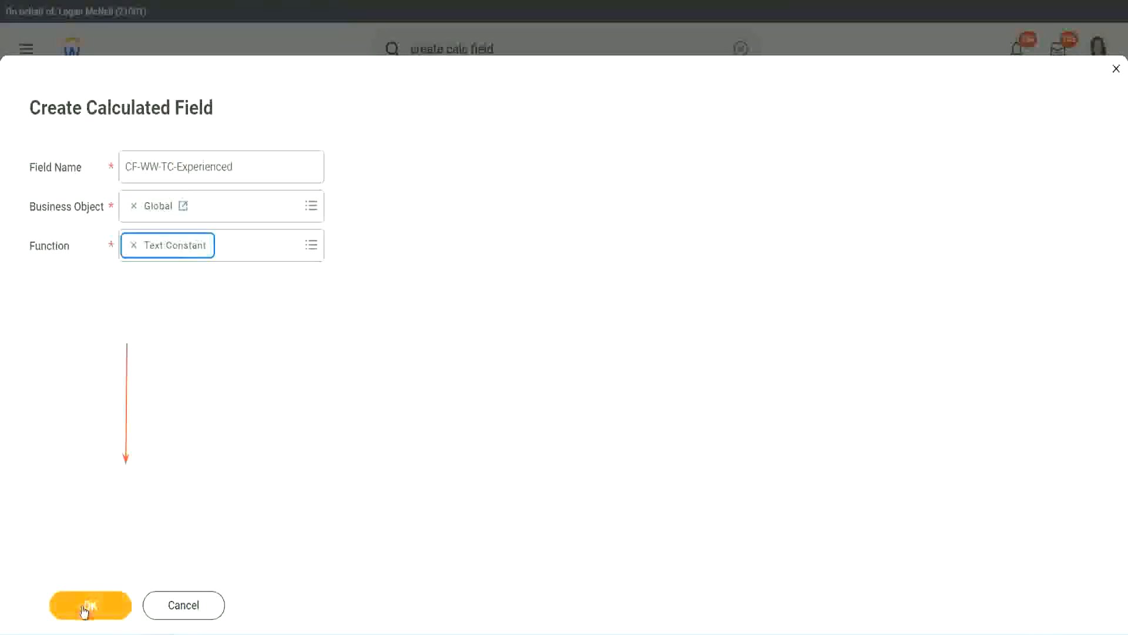
click(89, 604)
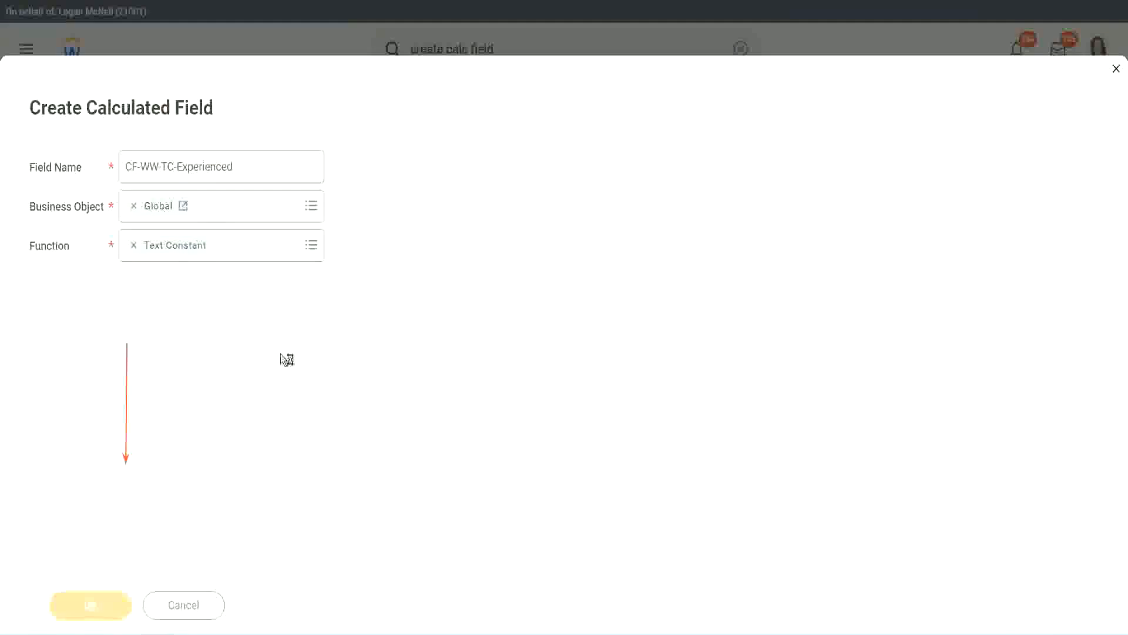
- Give the text constant the value Experienced and save it
click(174, 331)
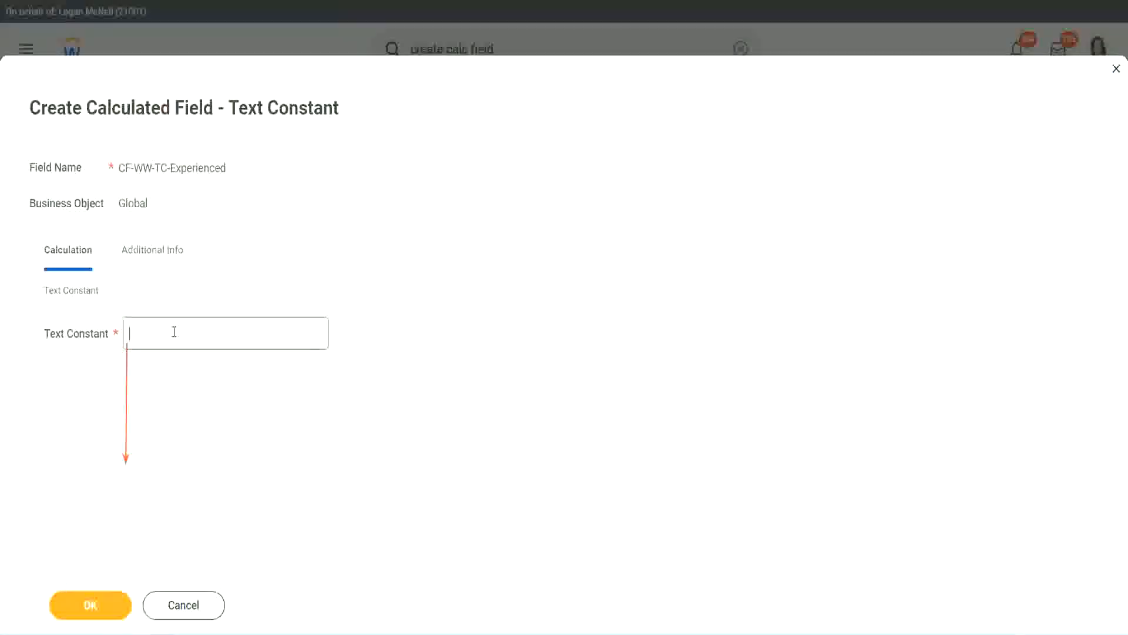
text(Experienced)
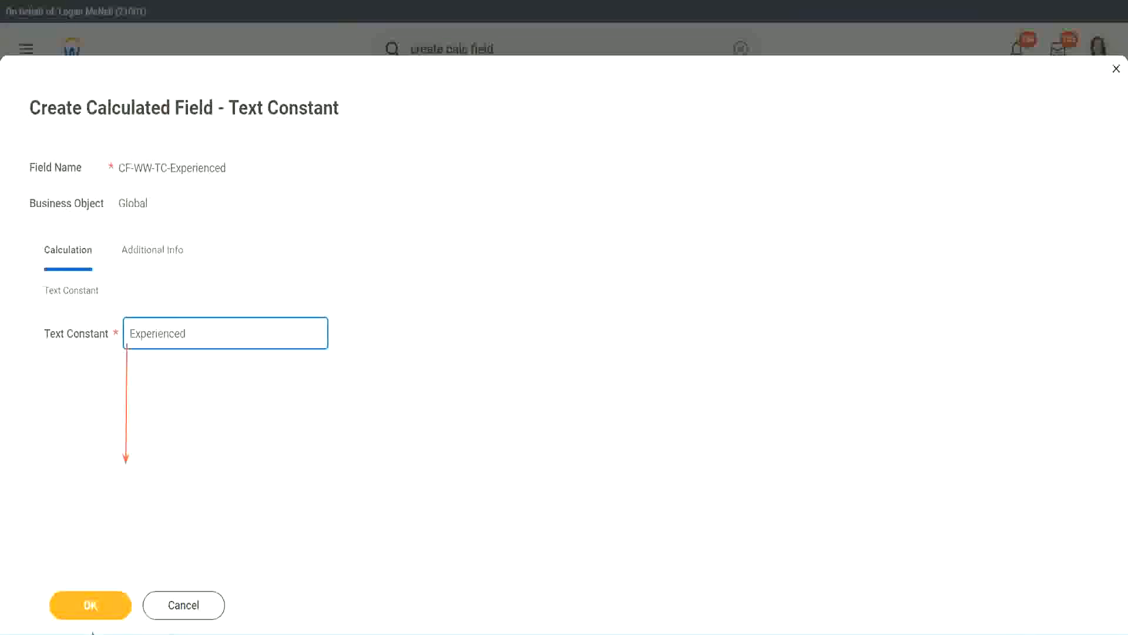
click(92, 605)
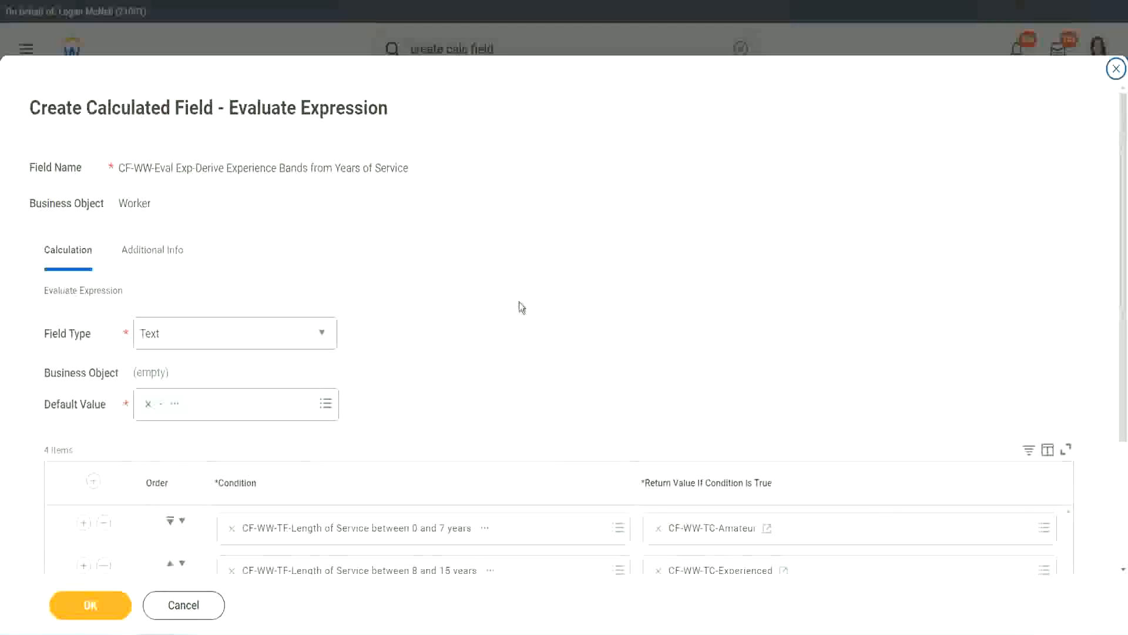
scroll(520, 304, down, 2)
- Start a new calculated field for row 3's return value, CF-WW-TC-Senior on Global
click(700, 448)
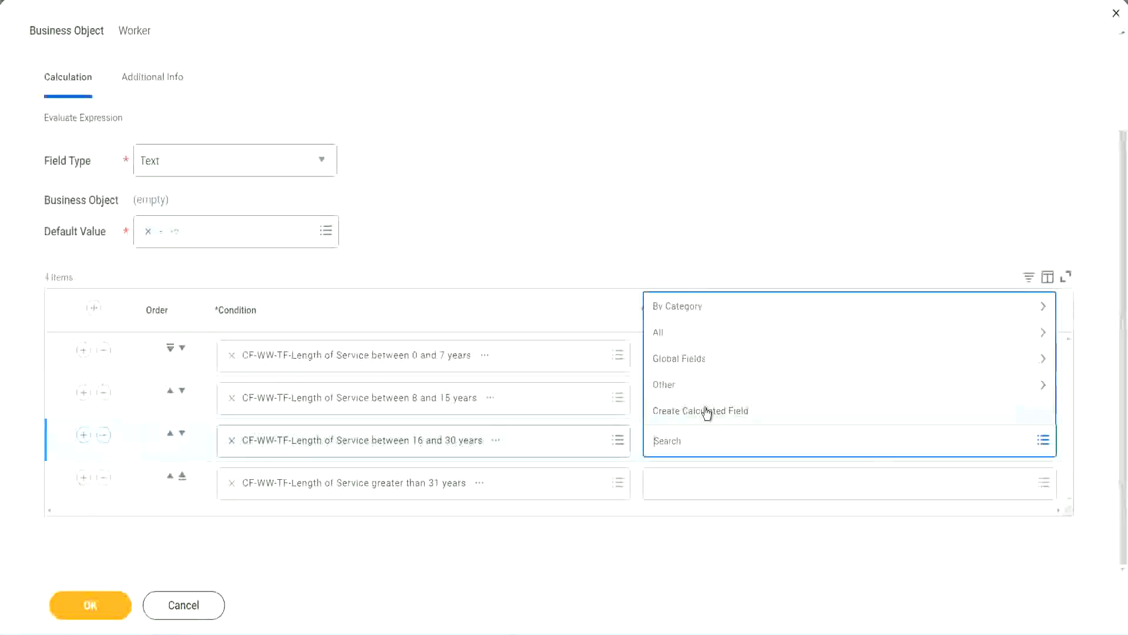
click(708, 411)
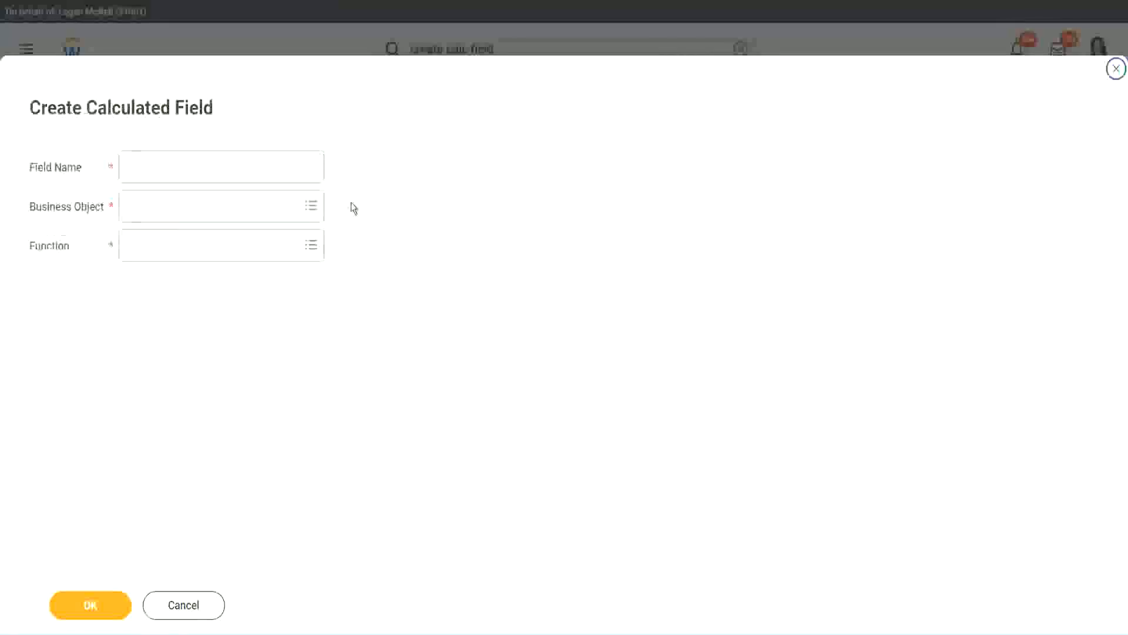
click(239, 167)
text(CF WW TC Annualized)
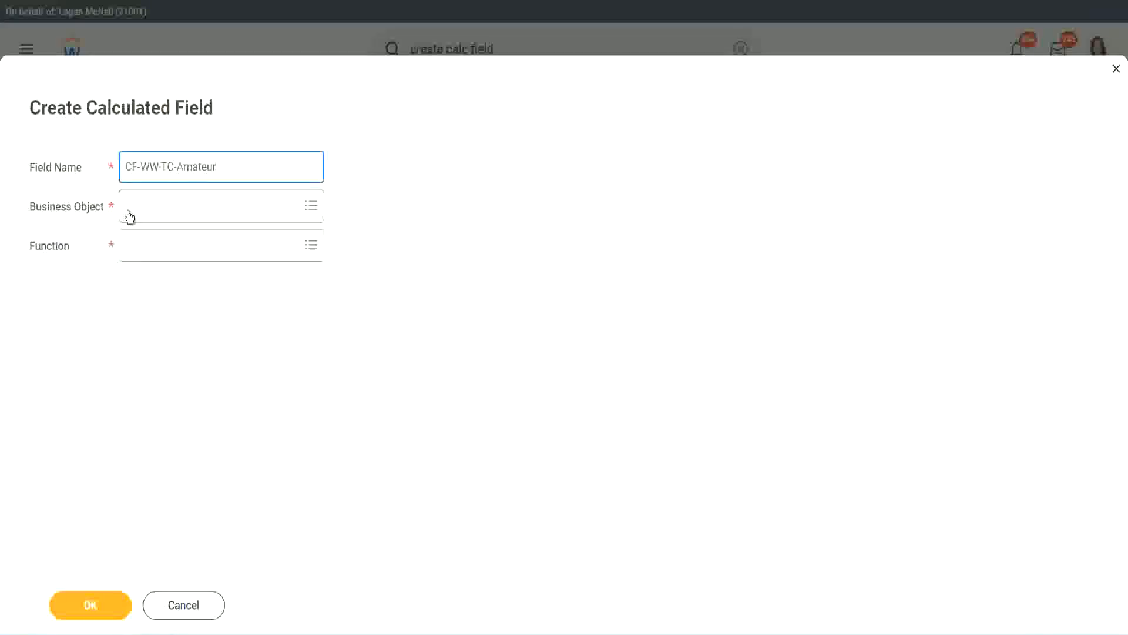
click(129, 207)
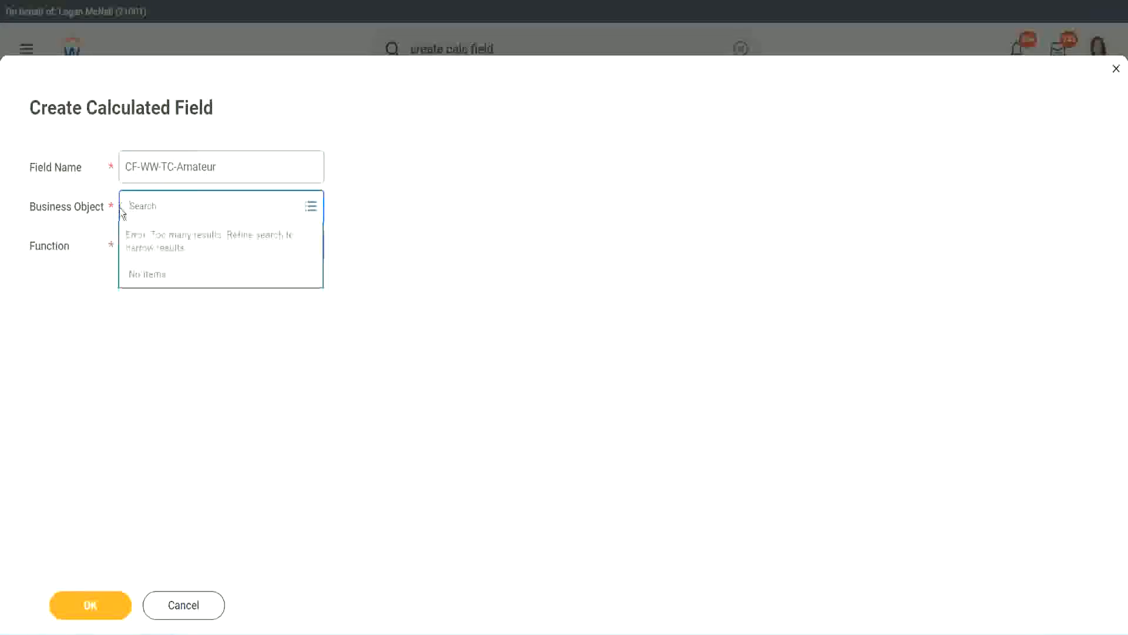
text(global)
key(Return)
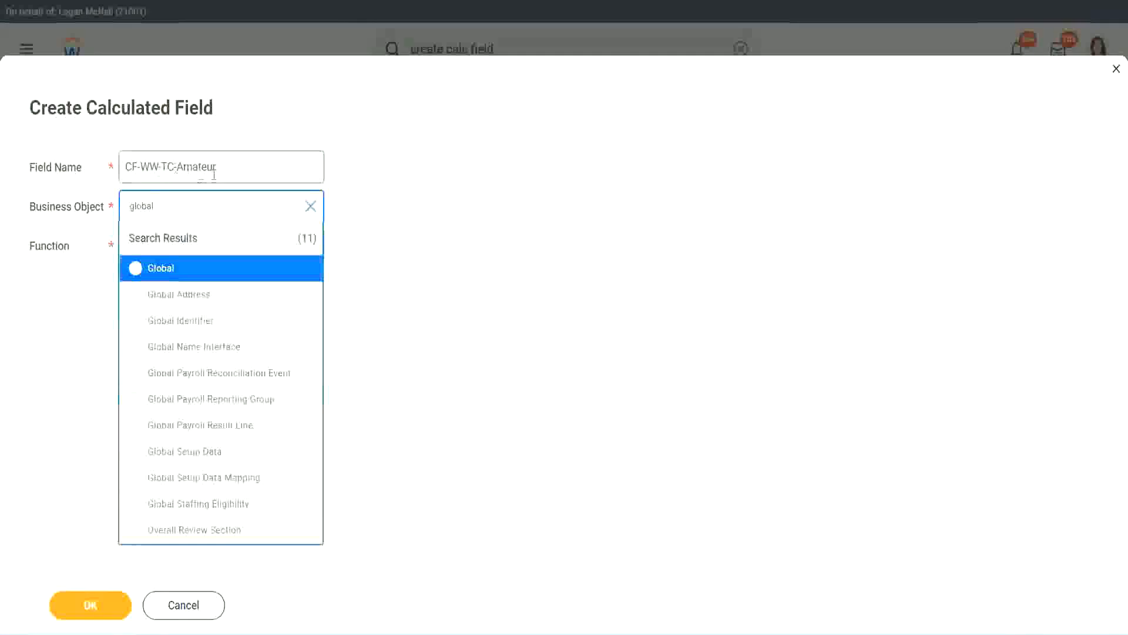
click(160, 269)
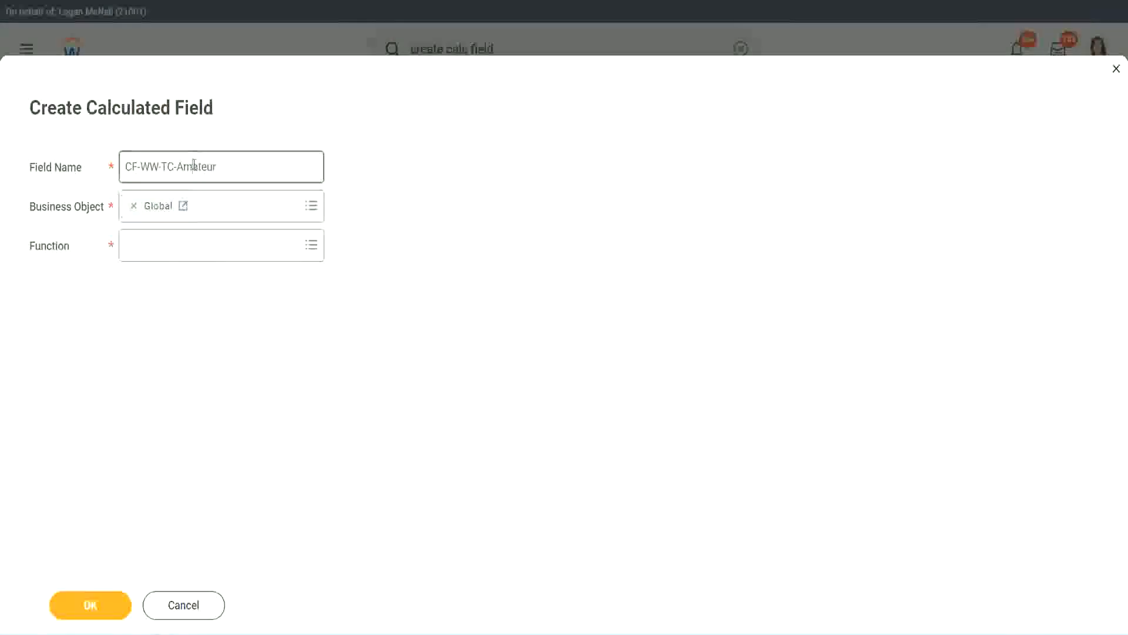
double_click(206, 166)
text(Senior)
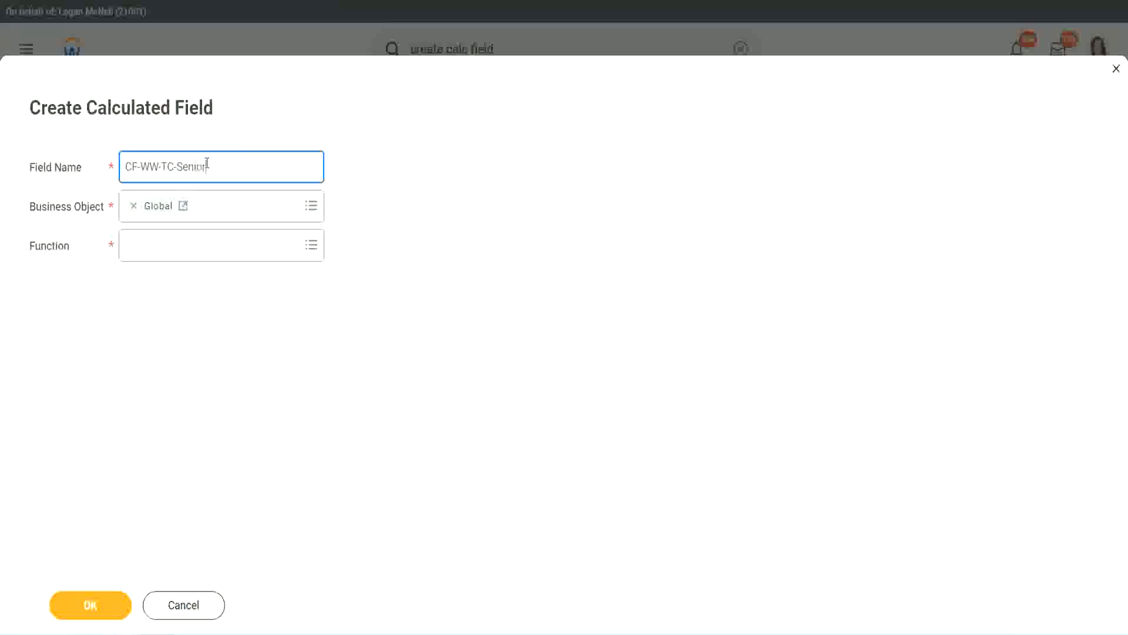
- Make it a Text Constant with the value Senior and save it
click(181, 256)
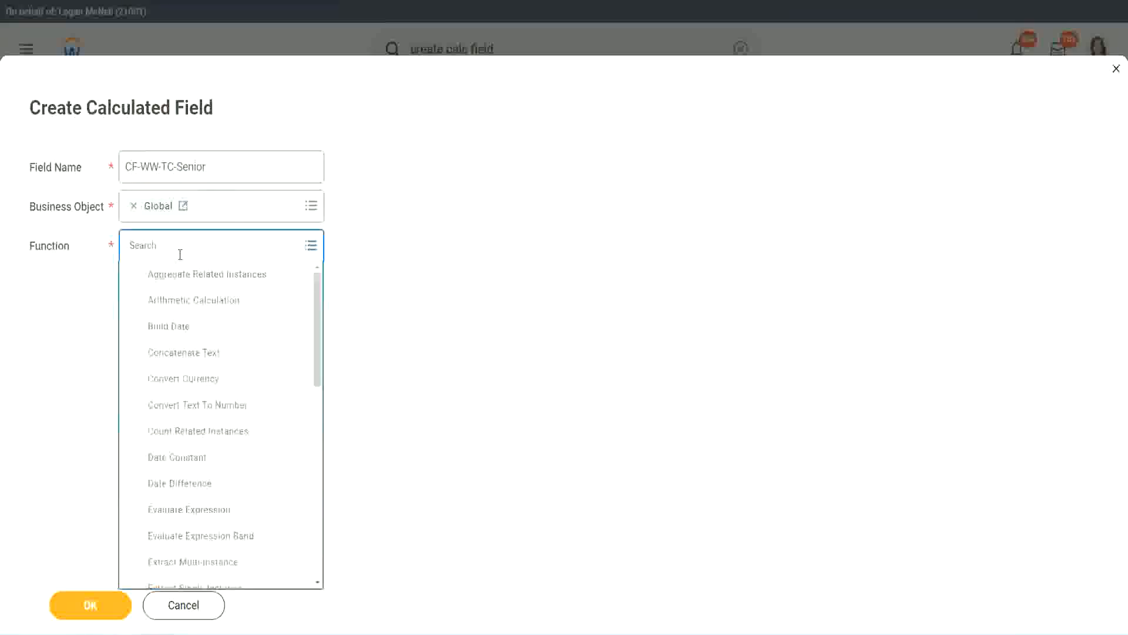
text(tc)
key(Return)
click(176, 305)
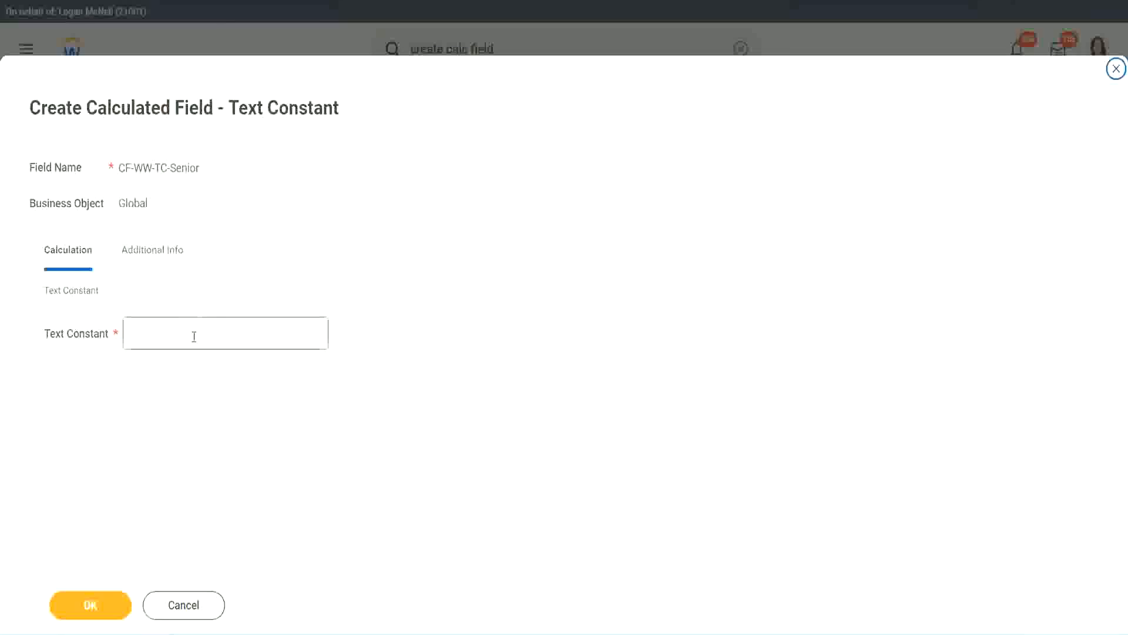
click(190, 330)
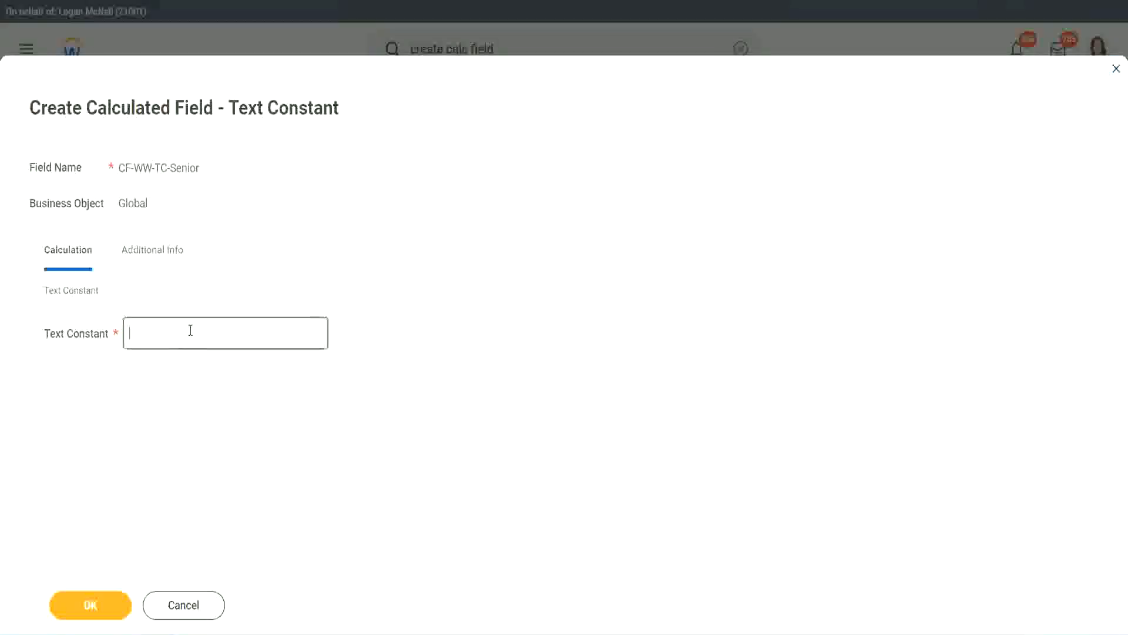
text(Senior)
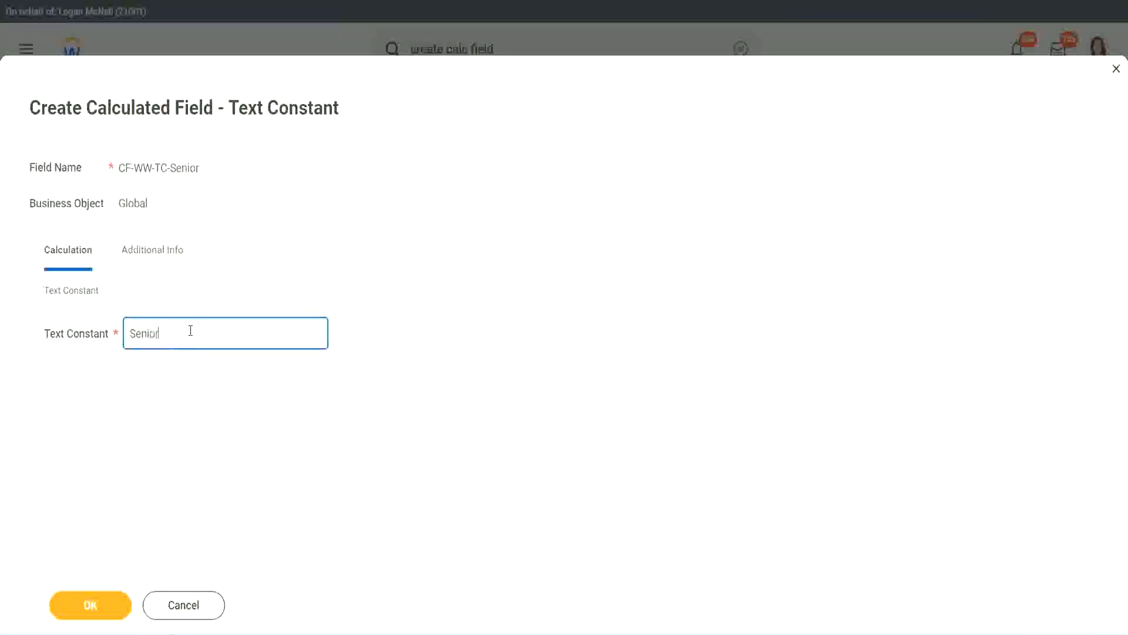
click(111, 614)
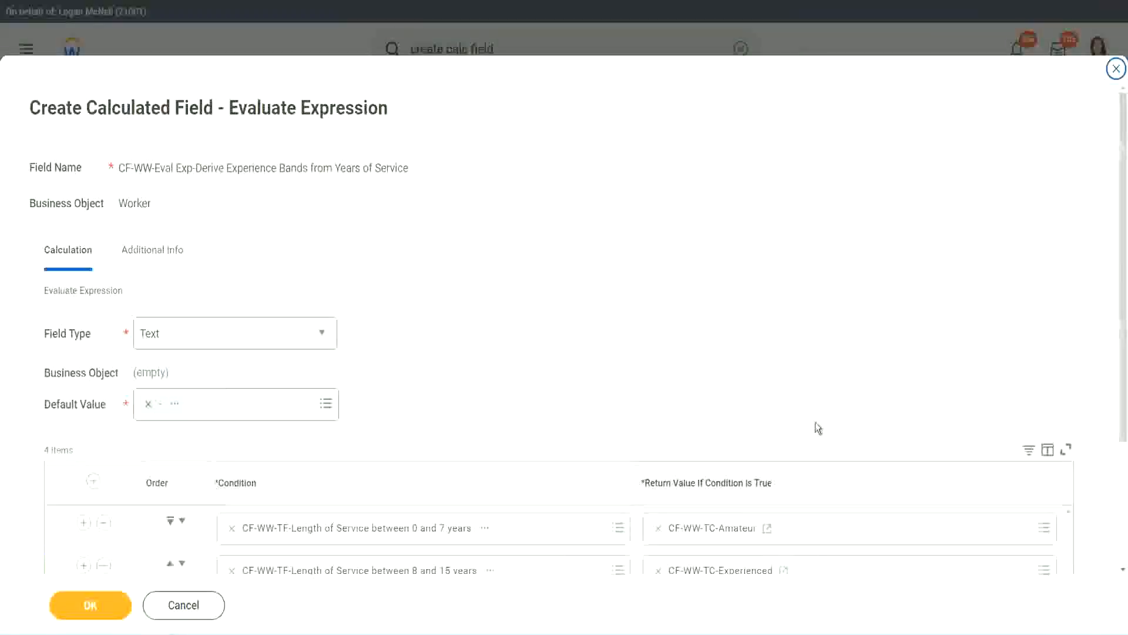
scroll(805, 447, down, 3)
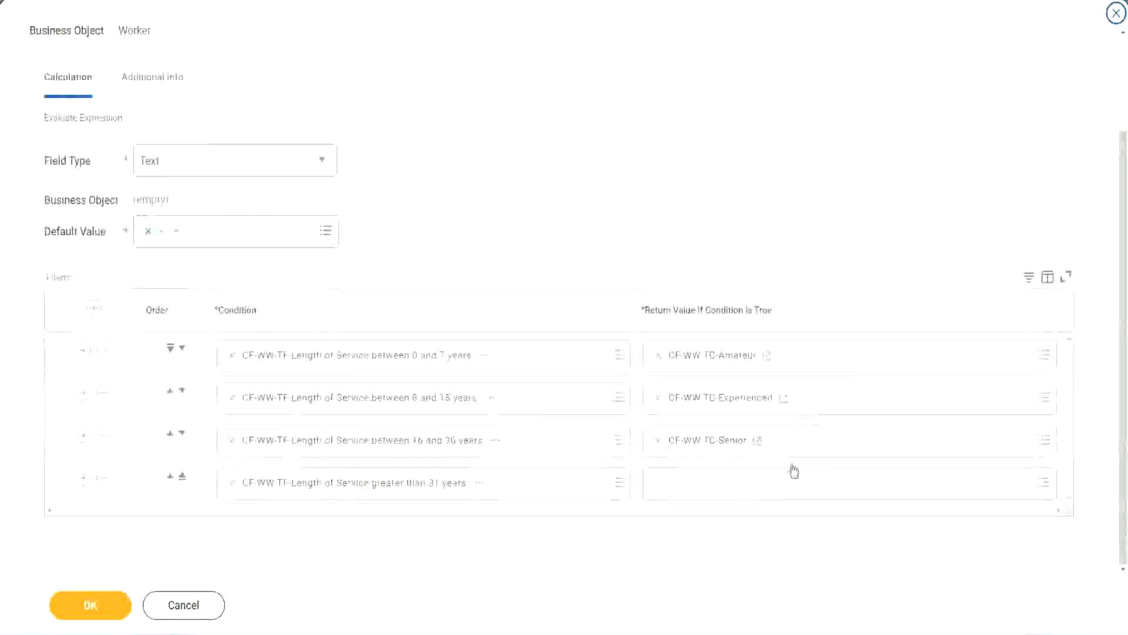
- Copy the Senior field name and start row 4's new calculated field named CF-WW-TC-Legend
right_click(686, 446)
click(676, 507)
click(688, 493)
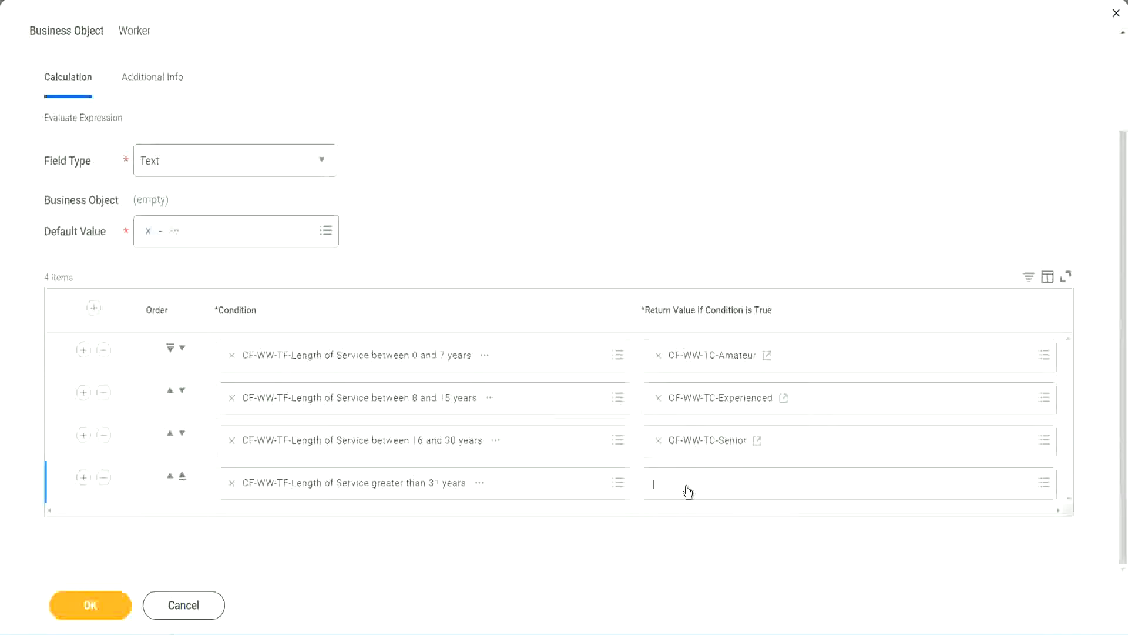
click(698, 457)
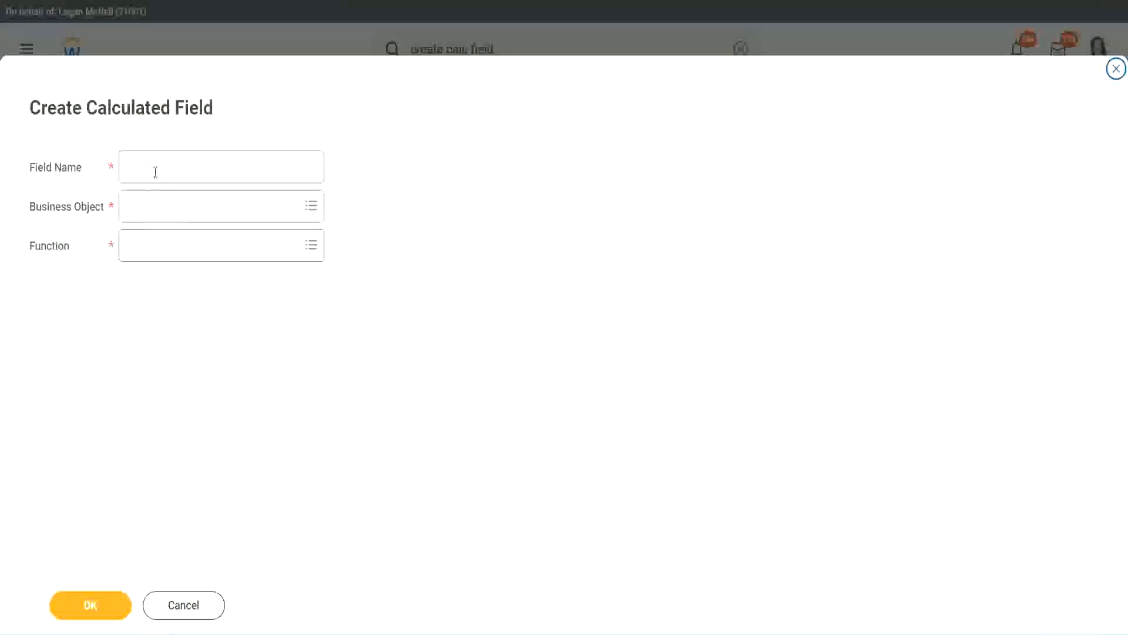
click(156, 170)
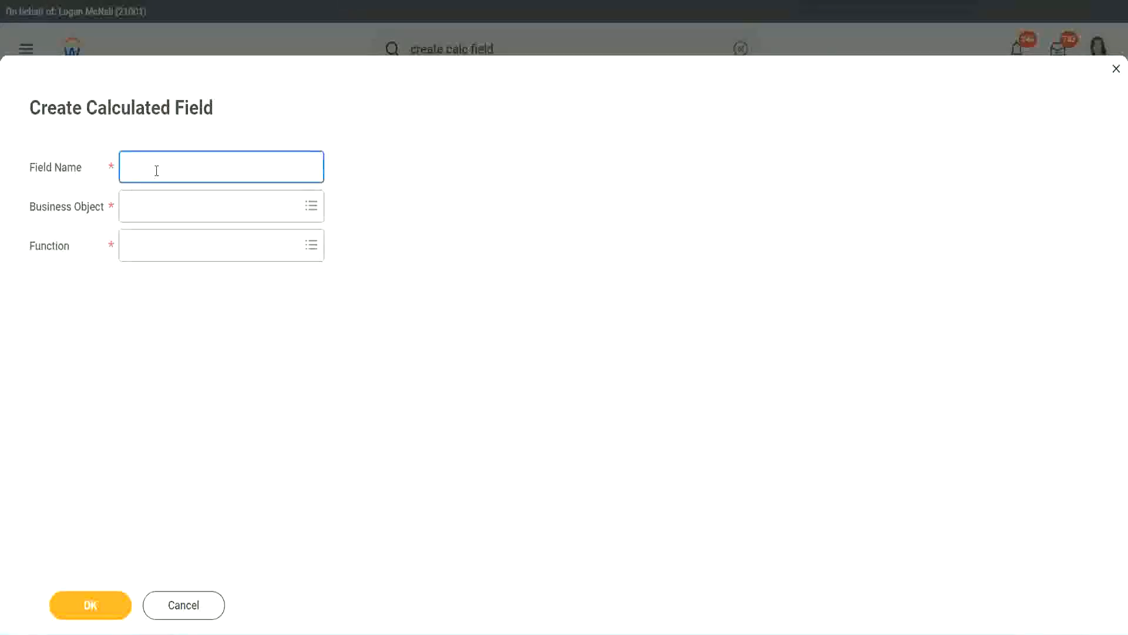
key(ctrl+v)
double_click(191, 166)
text(Legen)
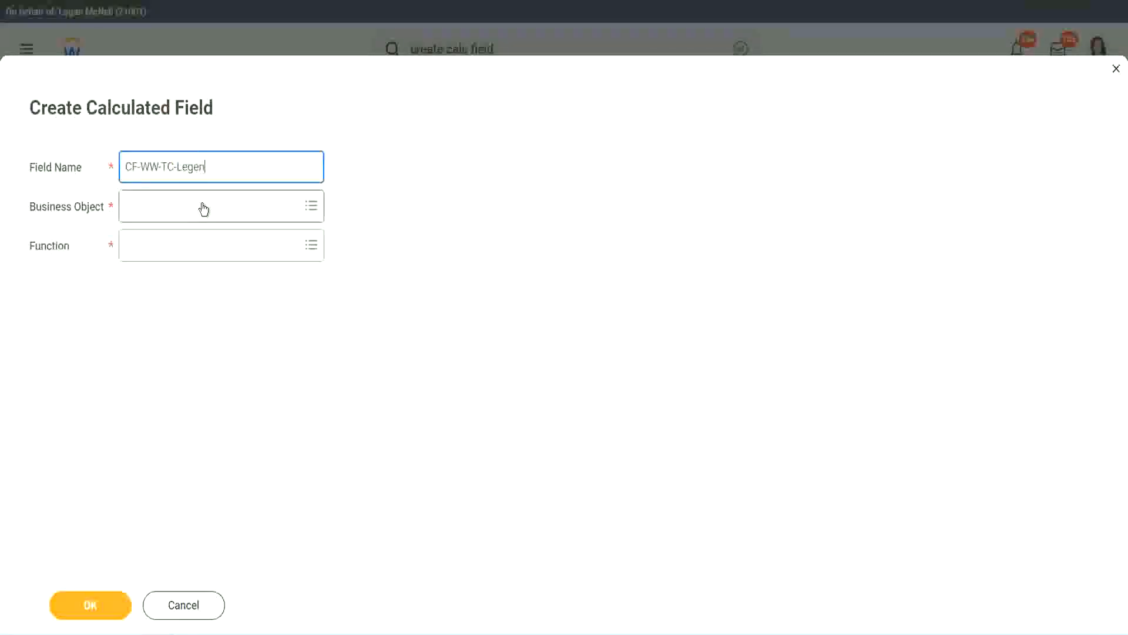
- Set it to Global, Text Constant, with the value Legend, and save it
click(159, 215)
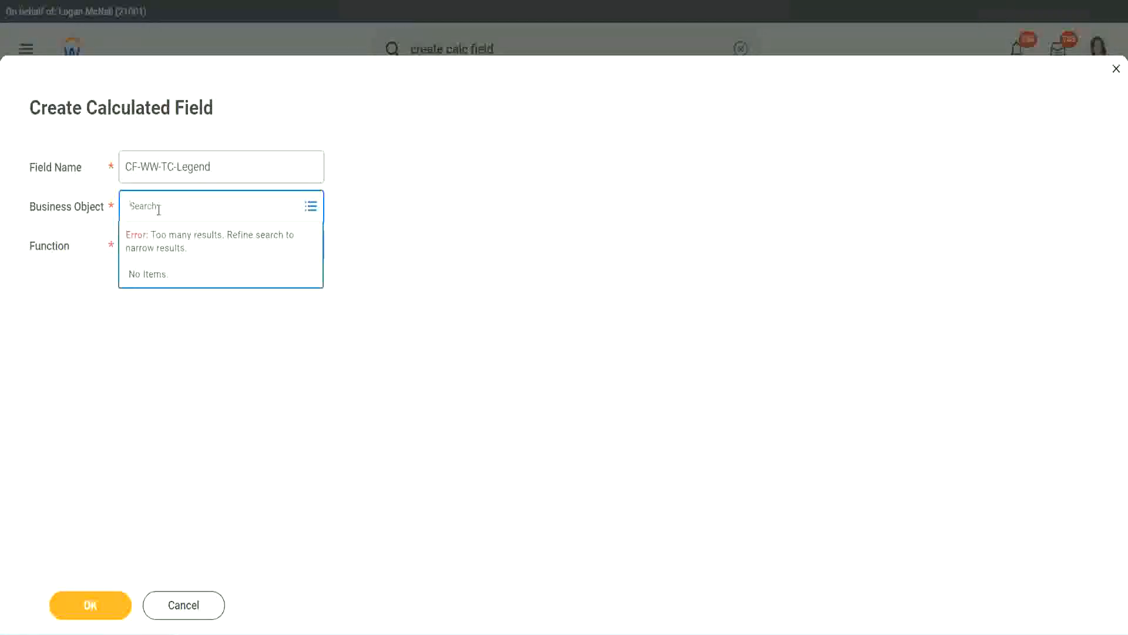
text(Global)
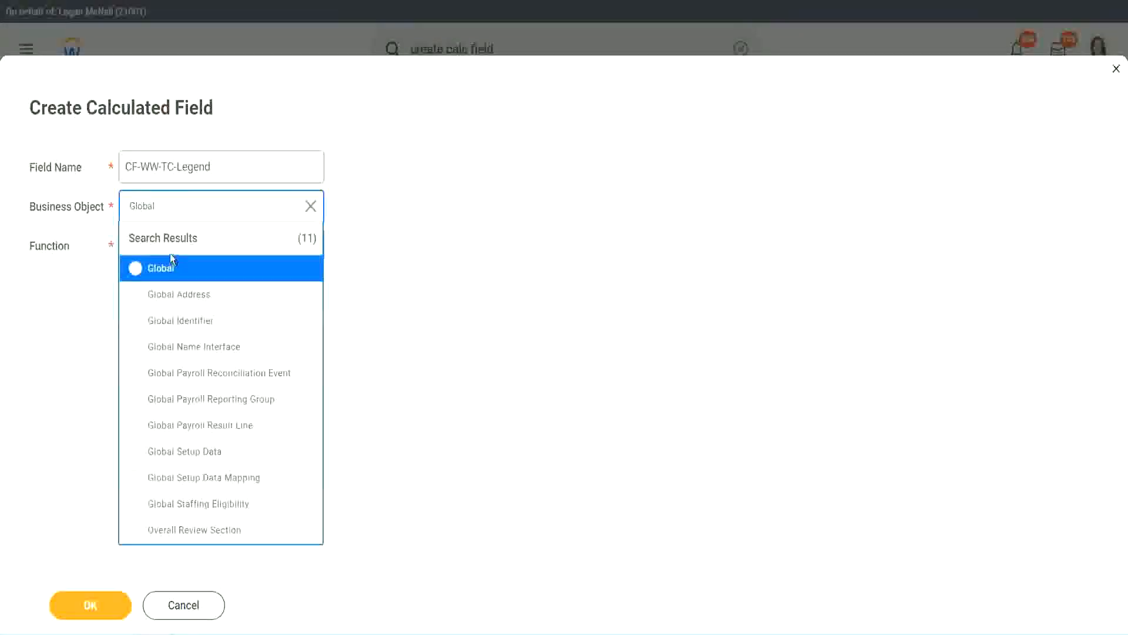
click(167, 271)
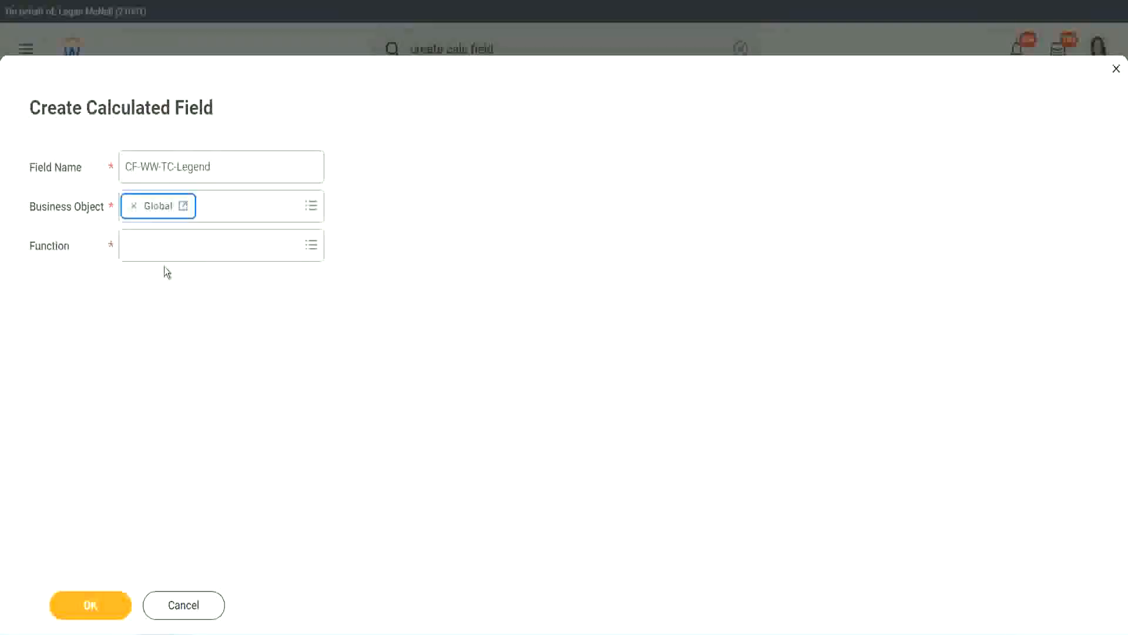
click(162, 244)
text(tc)
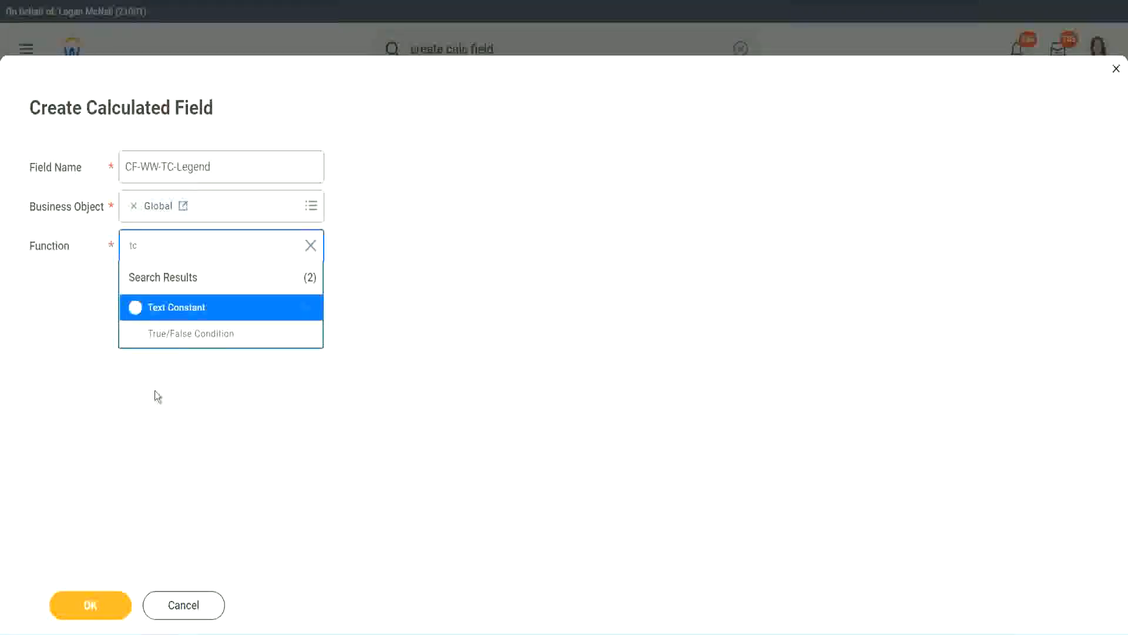
click(218, 308)
click(84, 606)
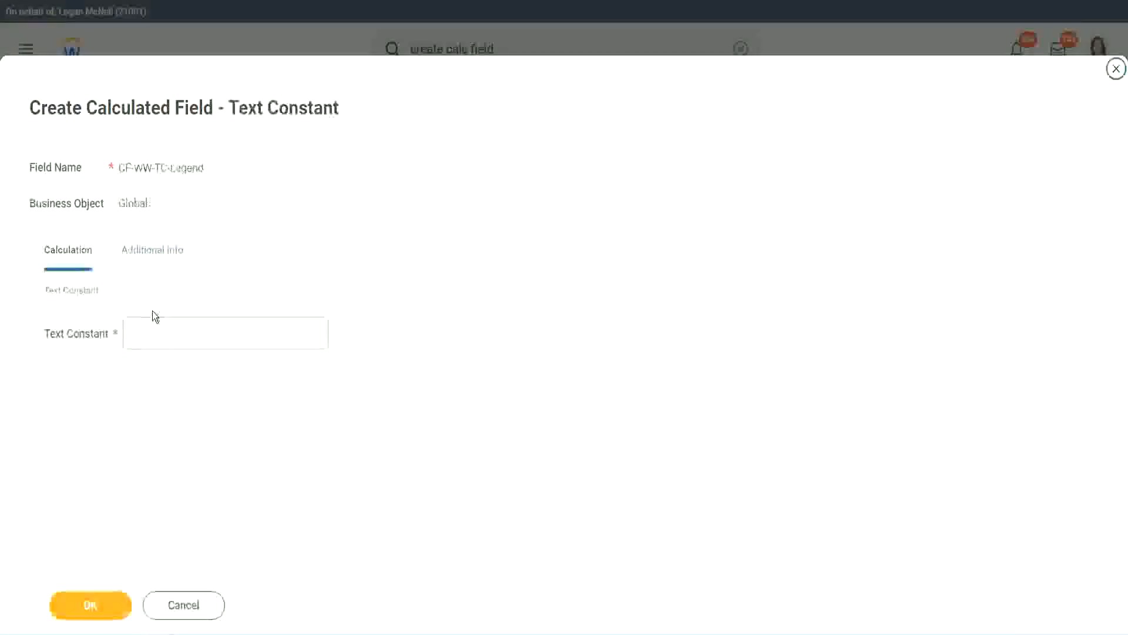
click(146, 334)
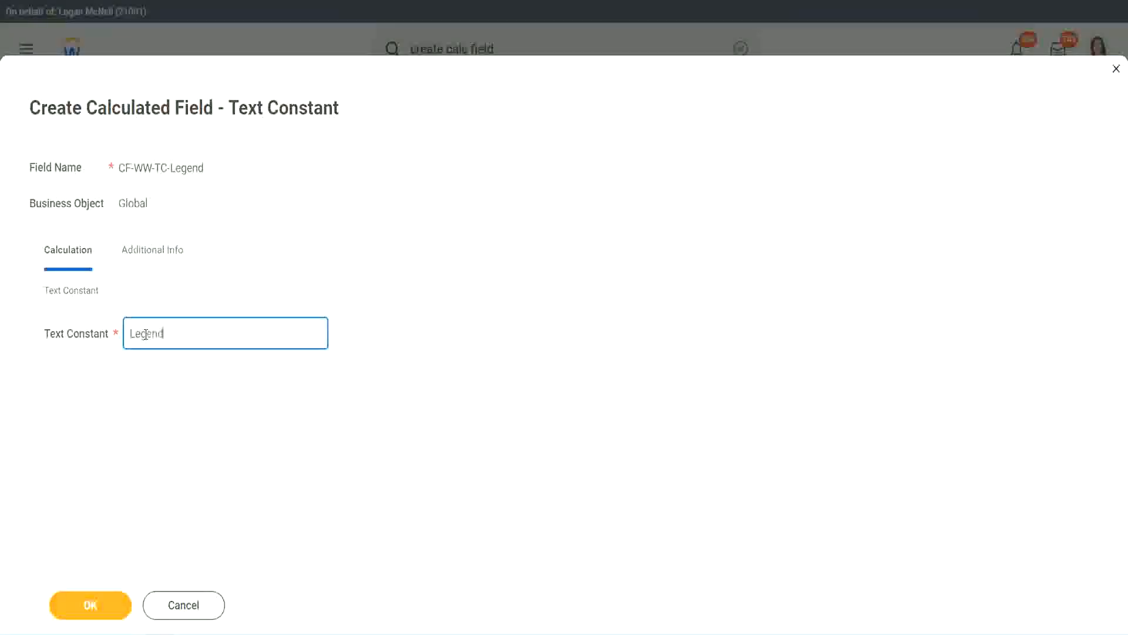
text(Legend)
click(96, 606)
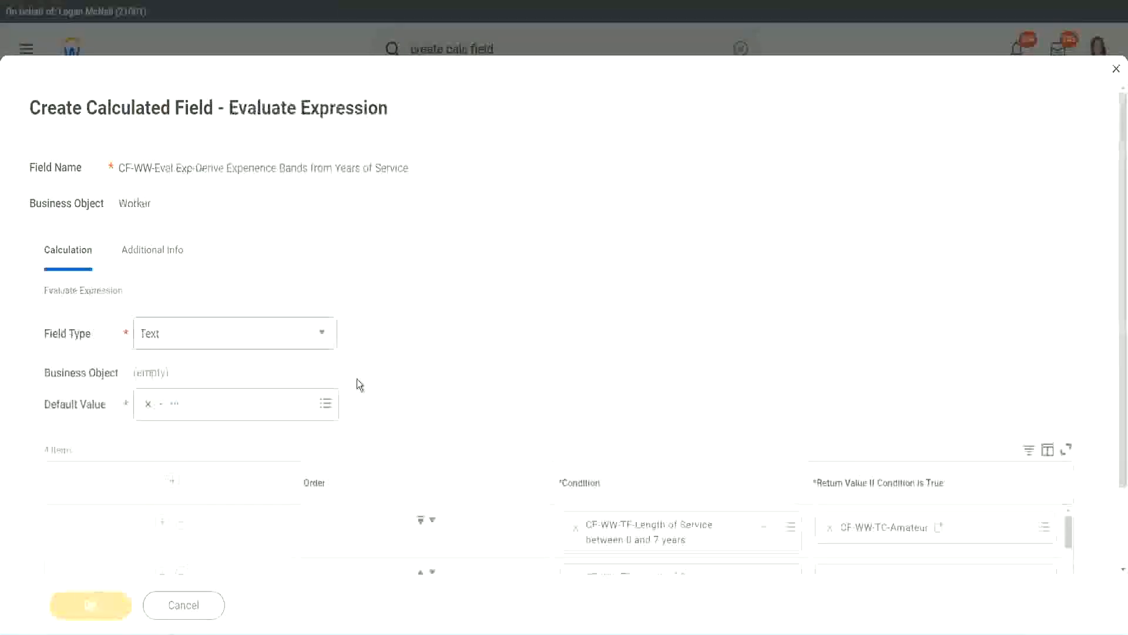
- Review the four condition rows returning Amateur, Experienced, Senior and Legend, then save the expression
scroll(597, 315, down, 3)
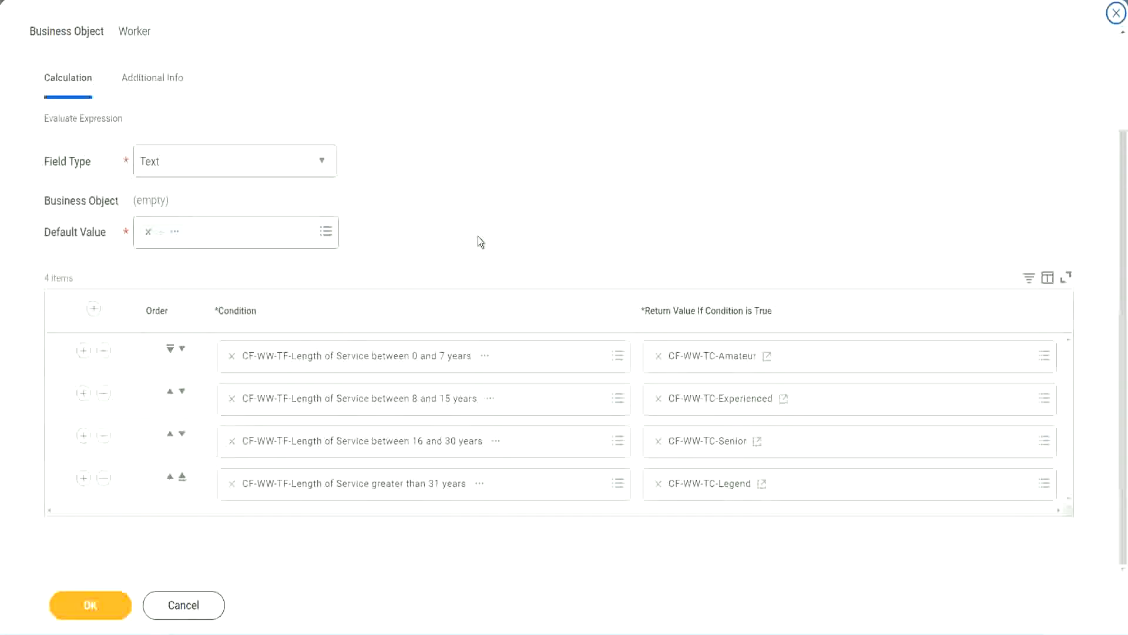
scroll(478, 236, up, 2)
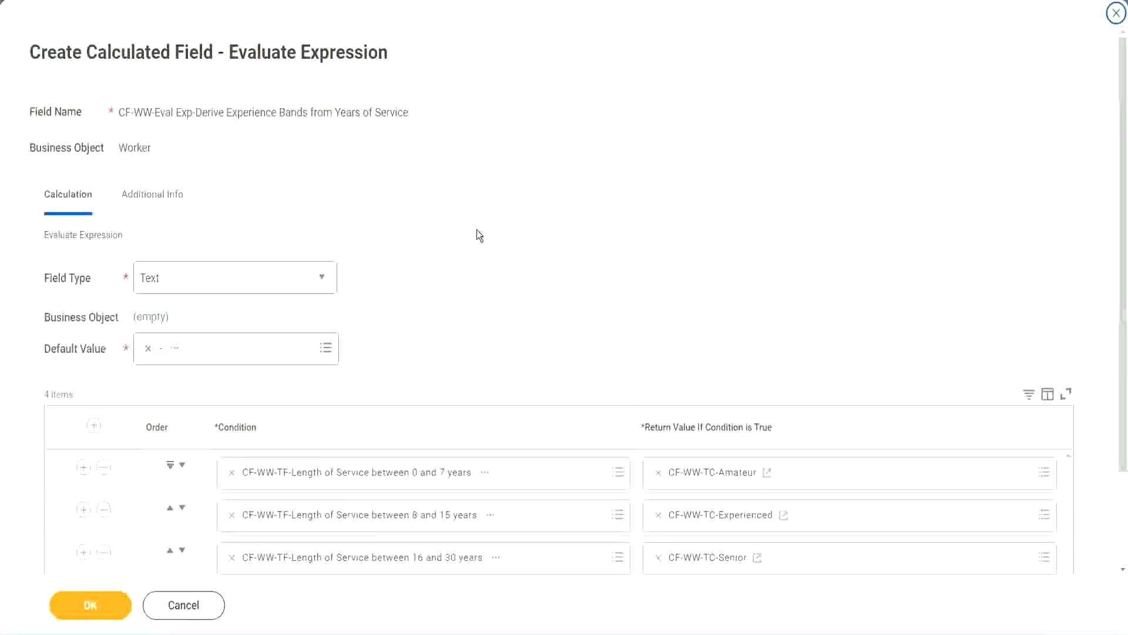
scroll(476, 230, down, 2)
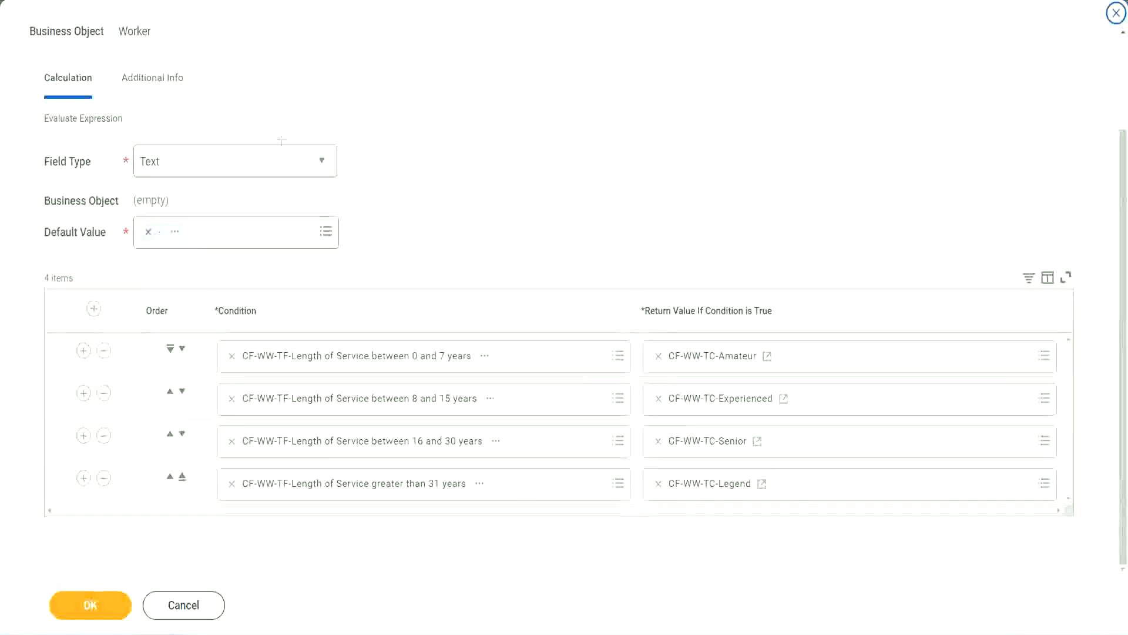
drag(723, 166, 732, 283)
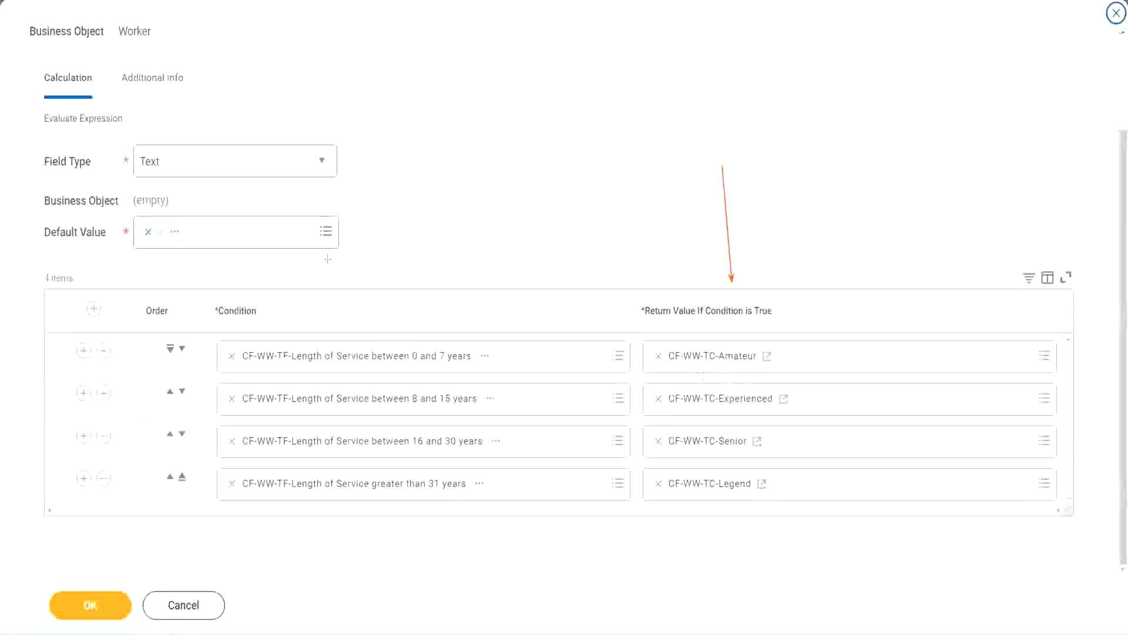
drag(140, 101, 145, 141)
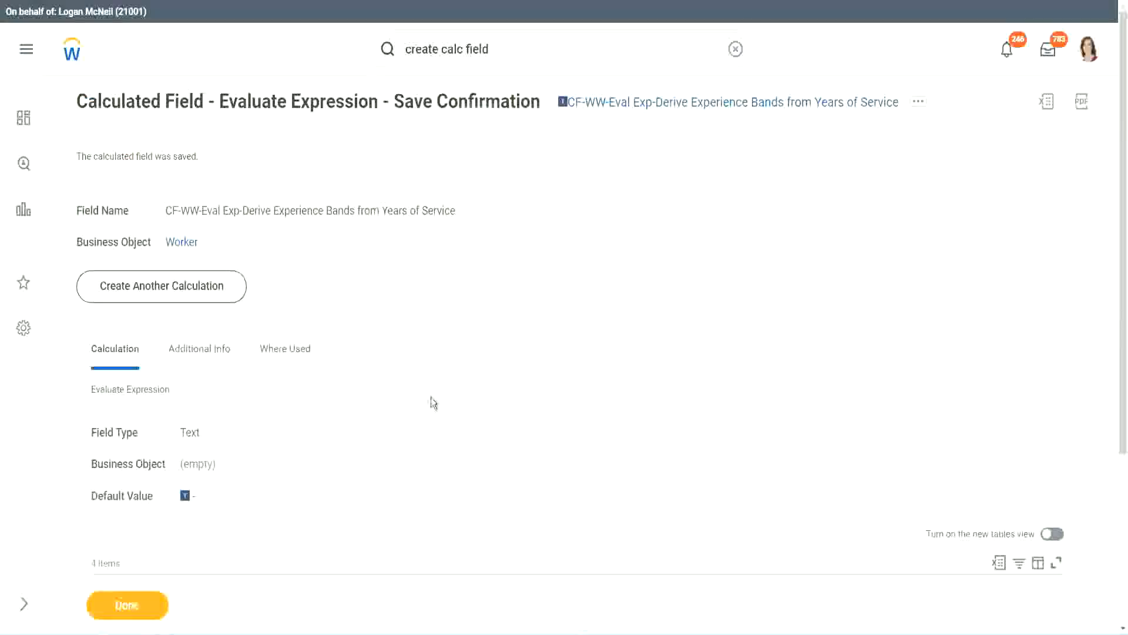
- Copy the name of the saved CF-WW-Eval Exp-Derive Experience Bands from Years of Service field
scroll(433, 395, down, 4)
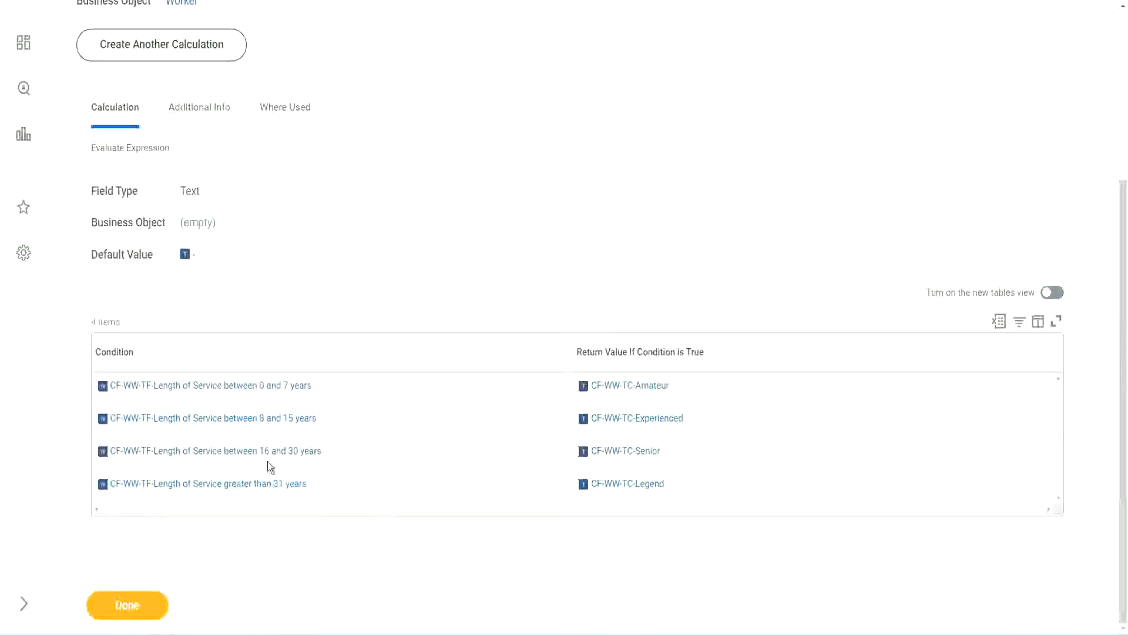
scroll(317, 355, up, 4)
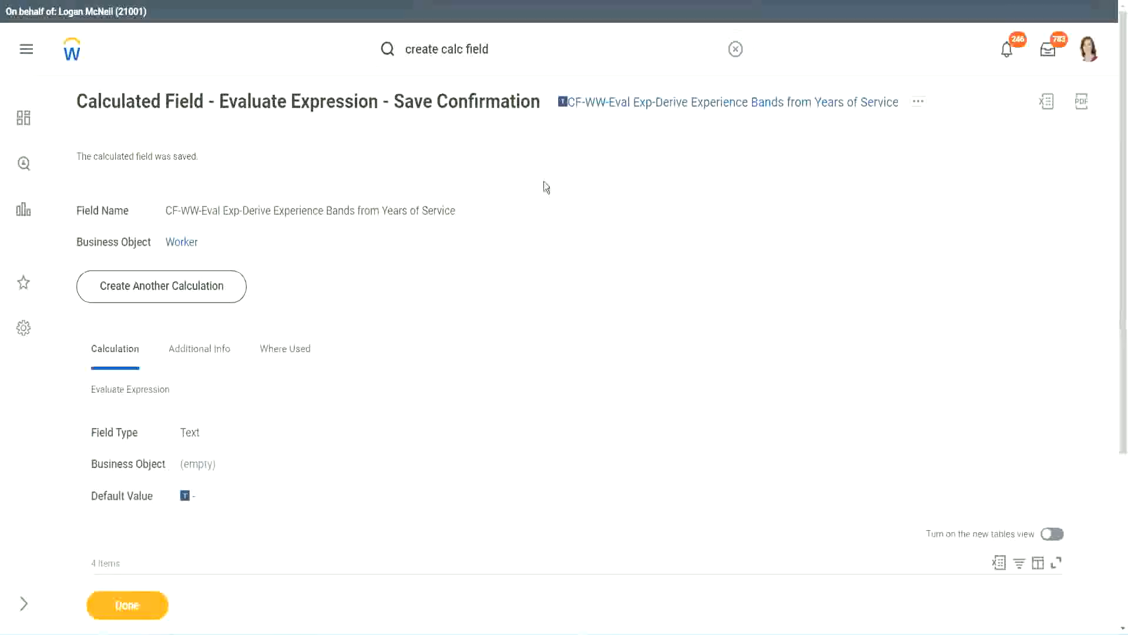
right_click(663, 113)
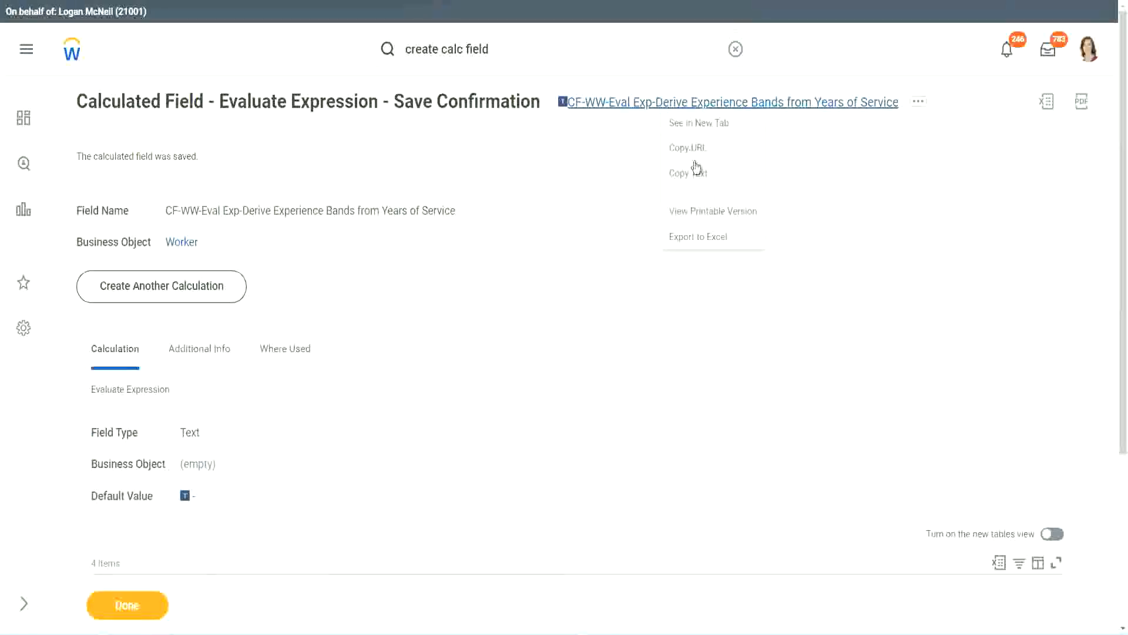
click(695, 183)
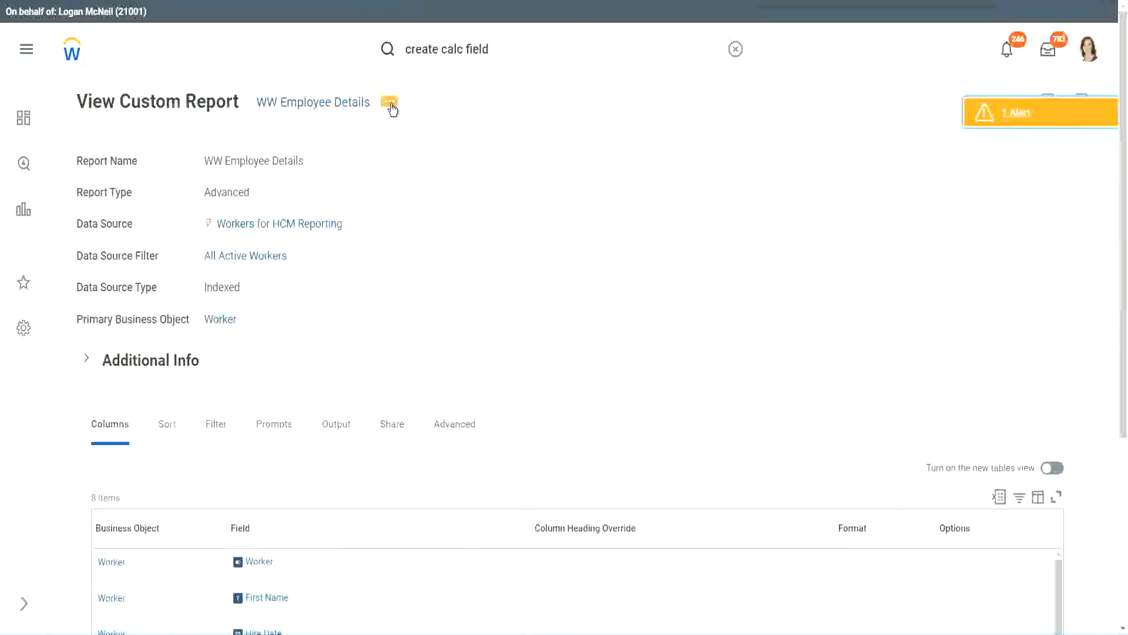
- Open WW Employee Details for editing and delete the substring Years of Service column
click(392, 110)
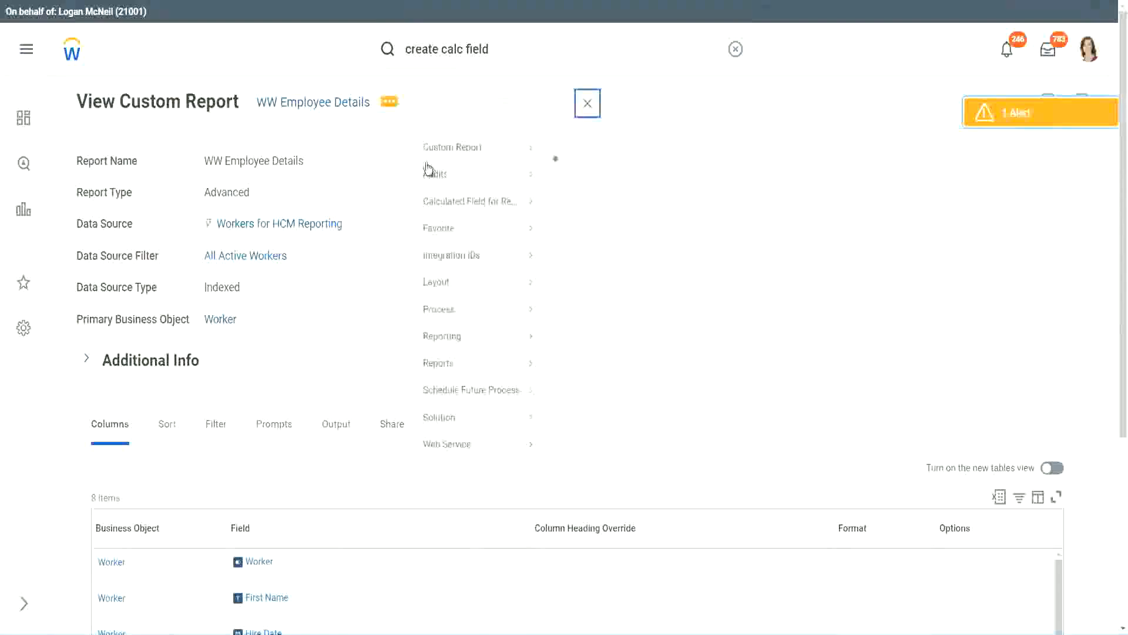
mouse_move(459, 166)
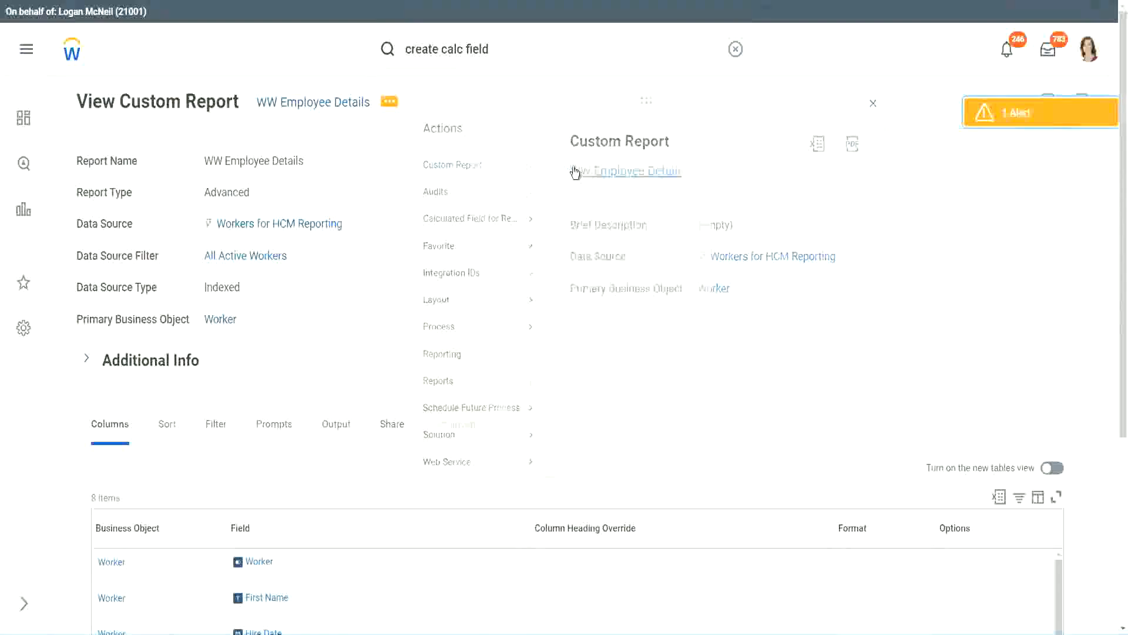
click(574, 173)
scroll(411, 257, down, 4)
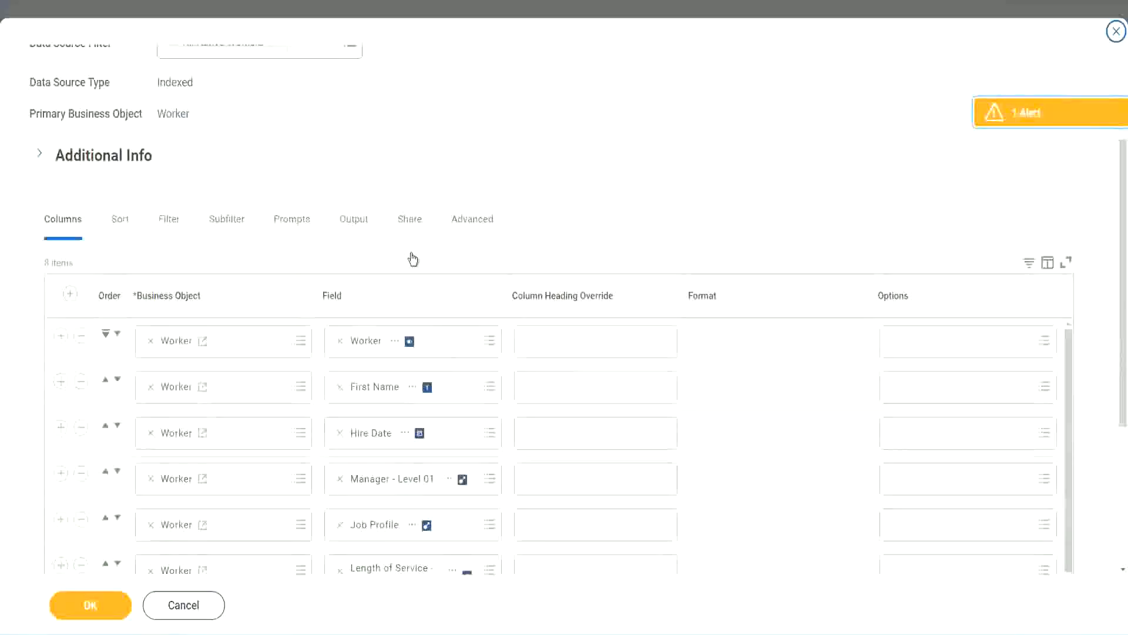
scroll(413, 259, down, 2)
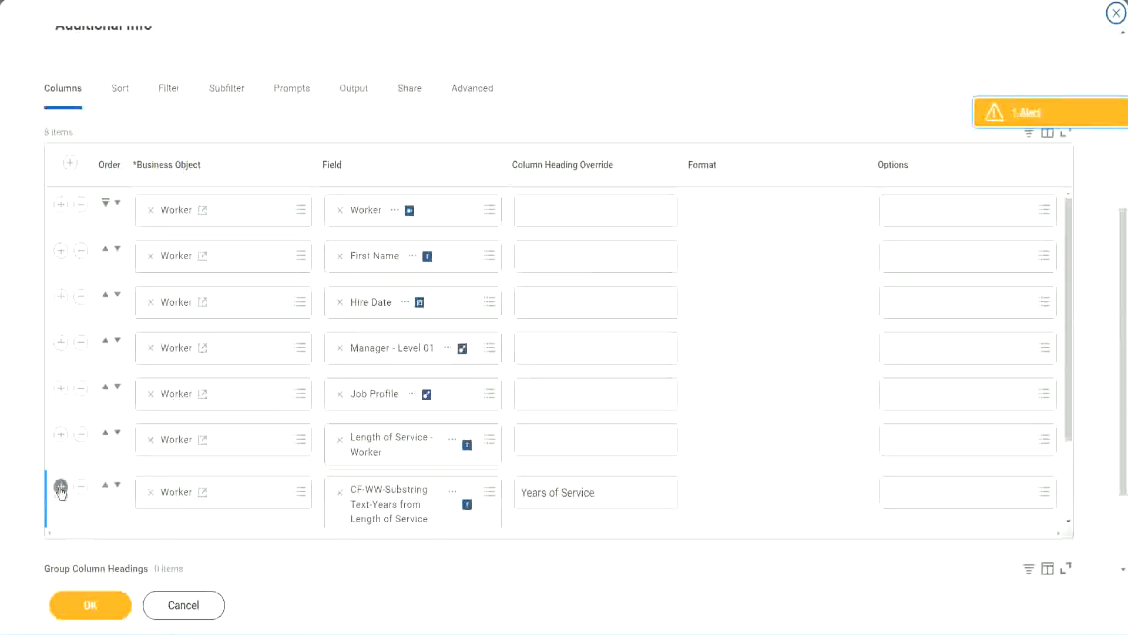
scroll(385, 343, down, 3)
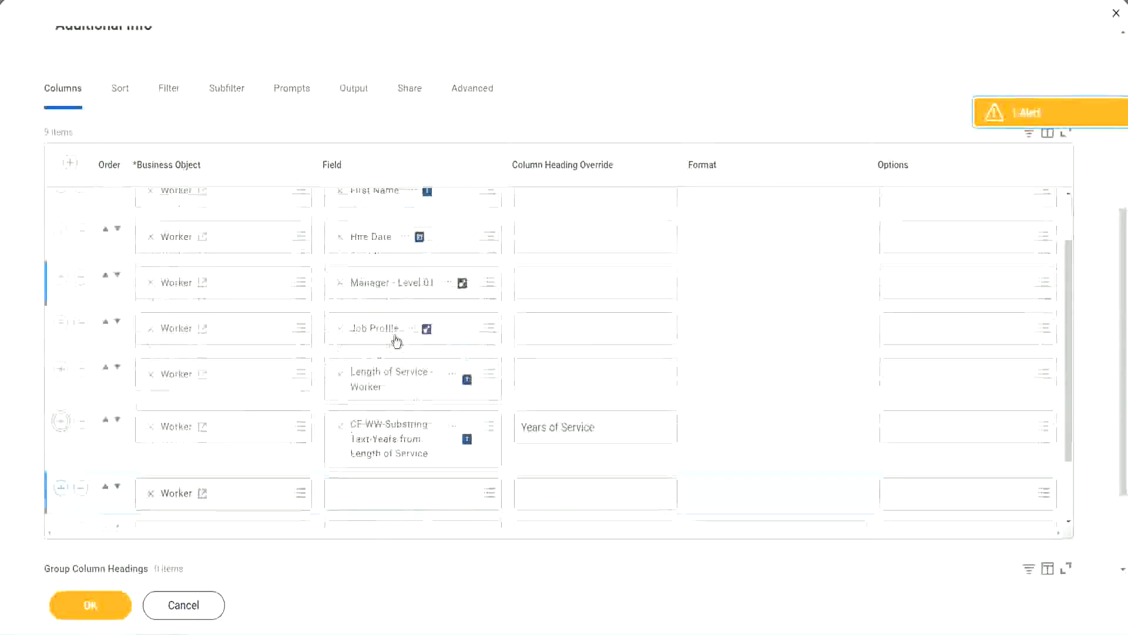
scroll(588, 385, down, 2)
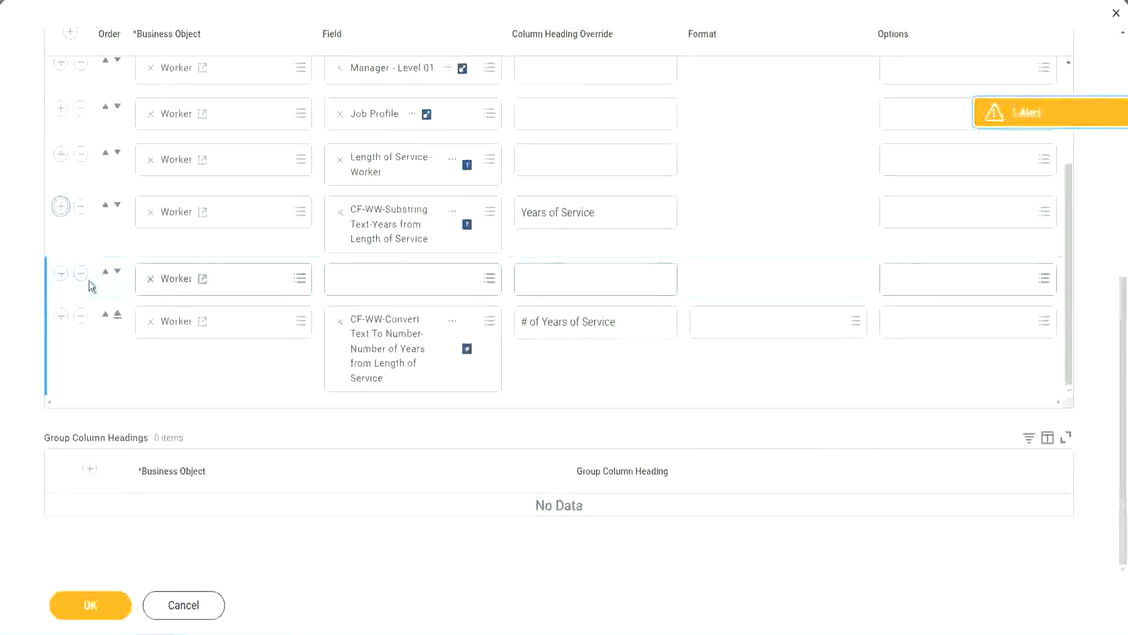
click(117, 272)
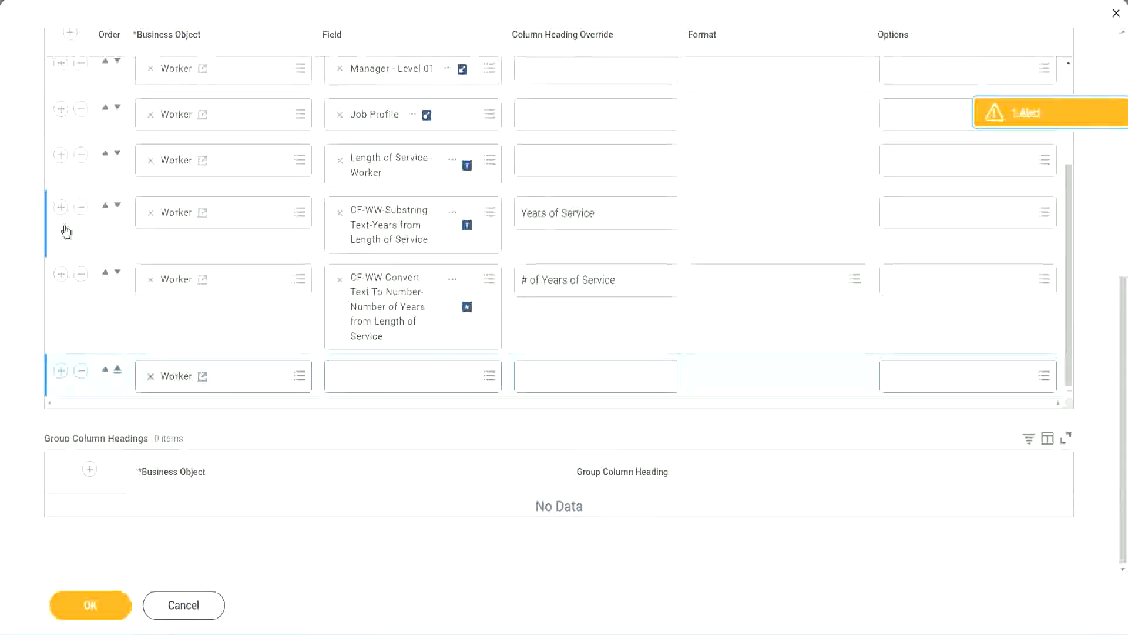
click(80, 207)
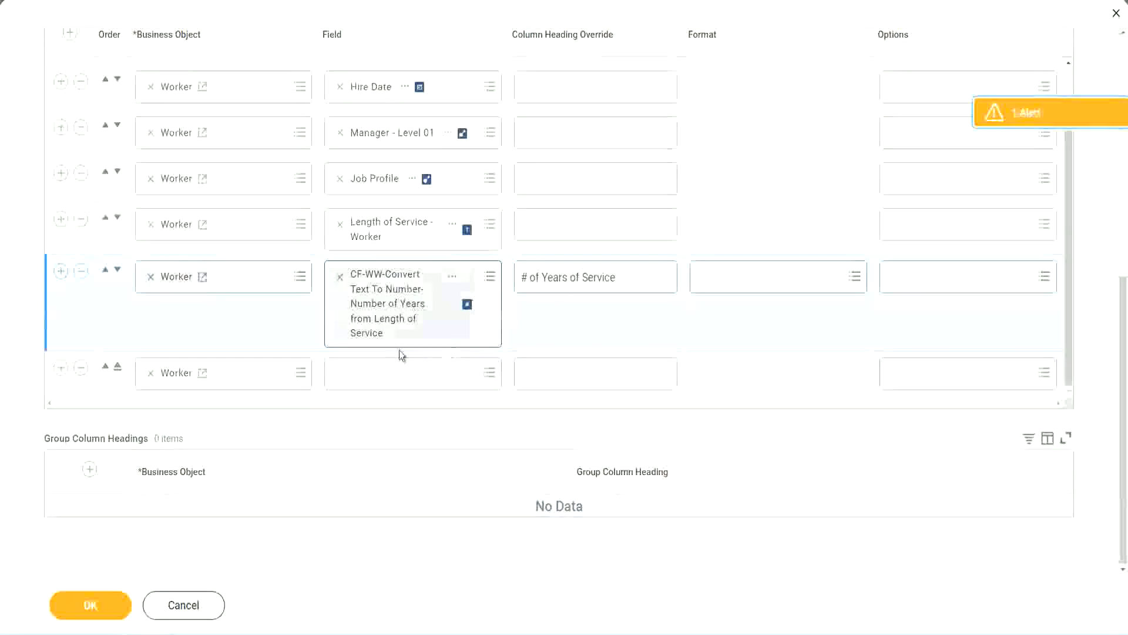
- Add the Experience Bands calculated field as the last column, headed 'Experience Bands', and save
click(370, 375)
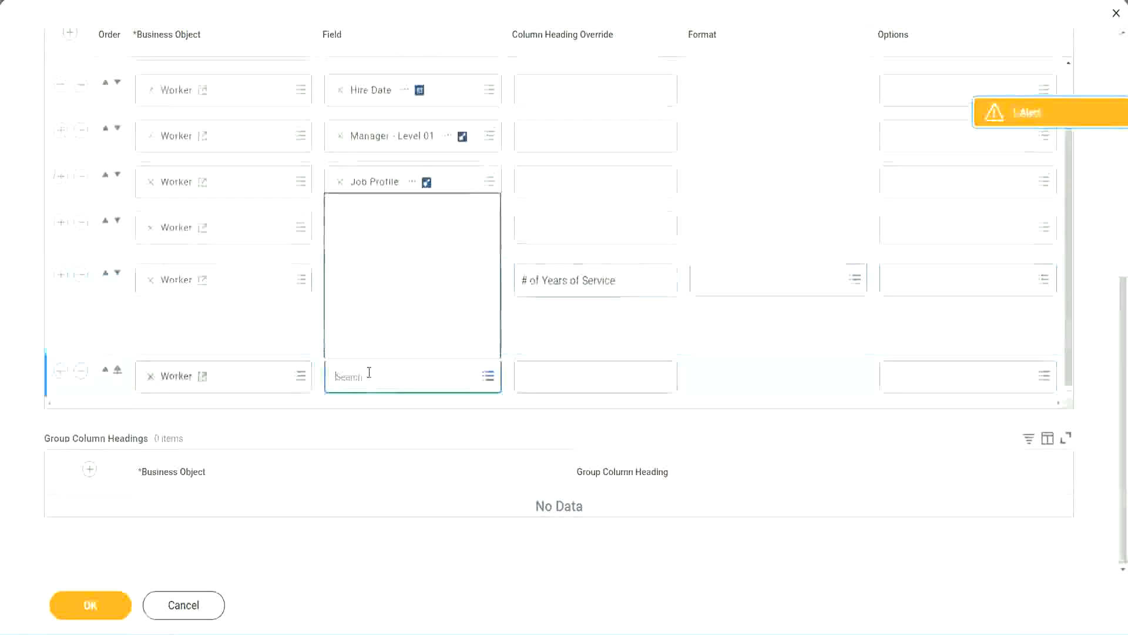
key(ctrl+v)
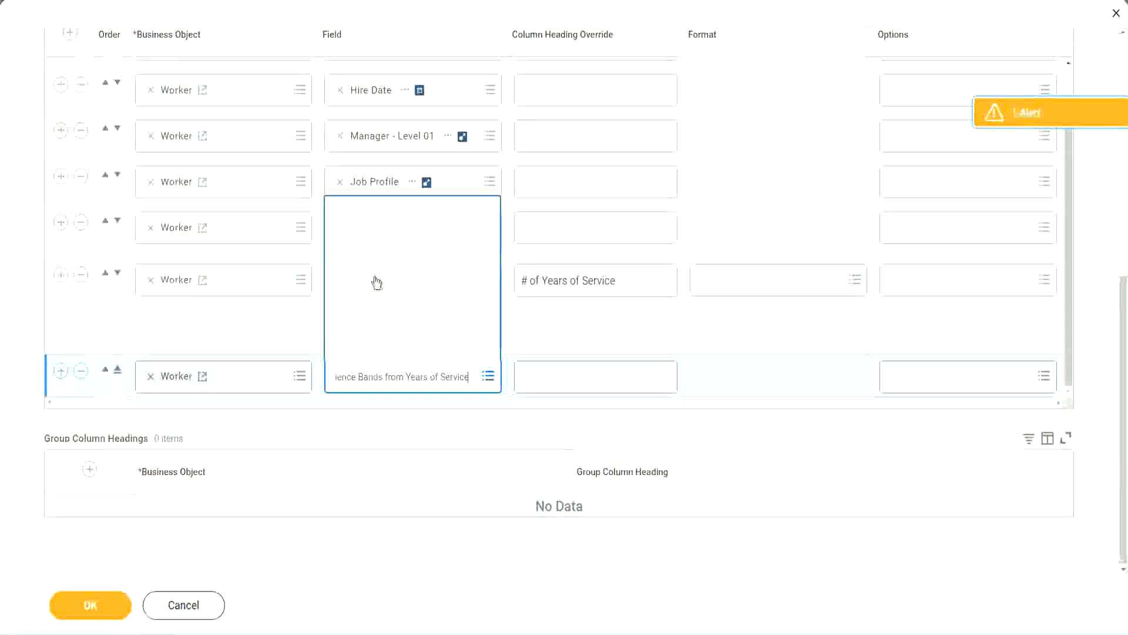
click(576, 335)
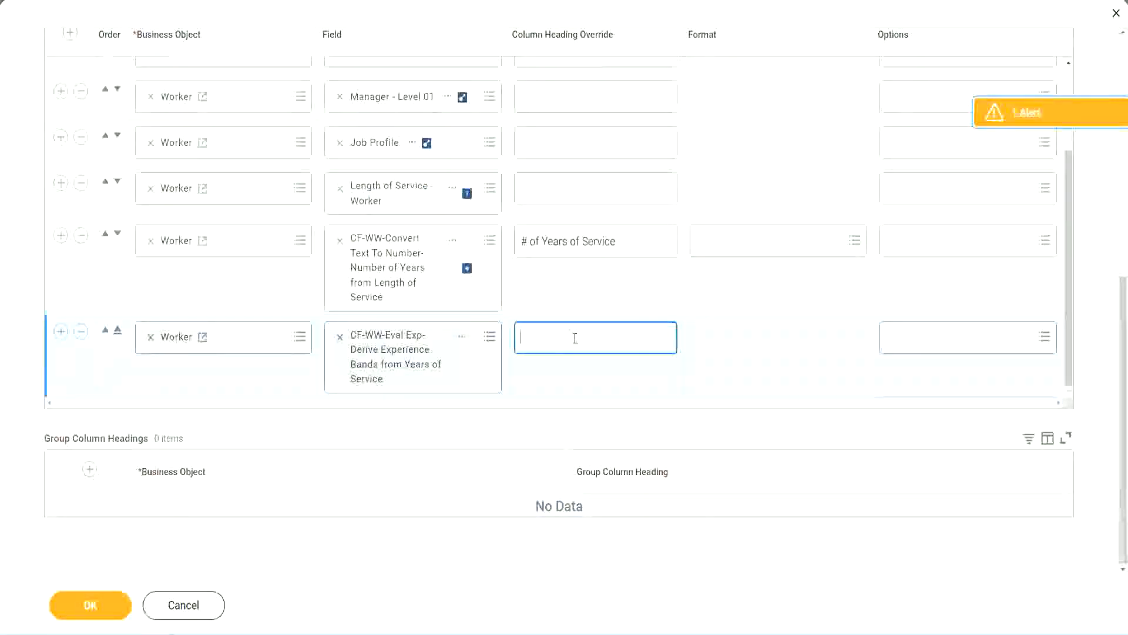
text(Experience B)
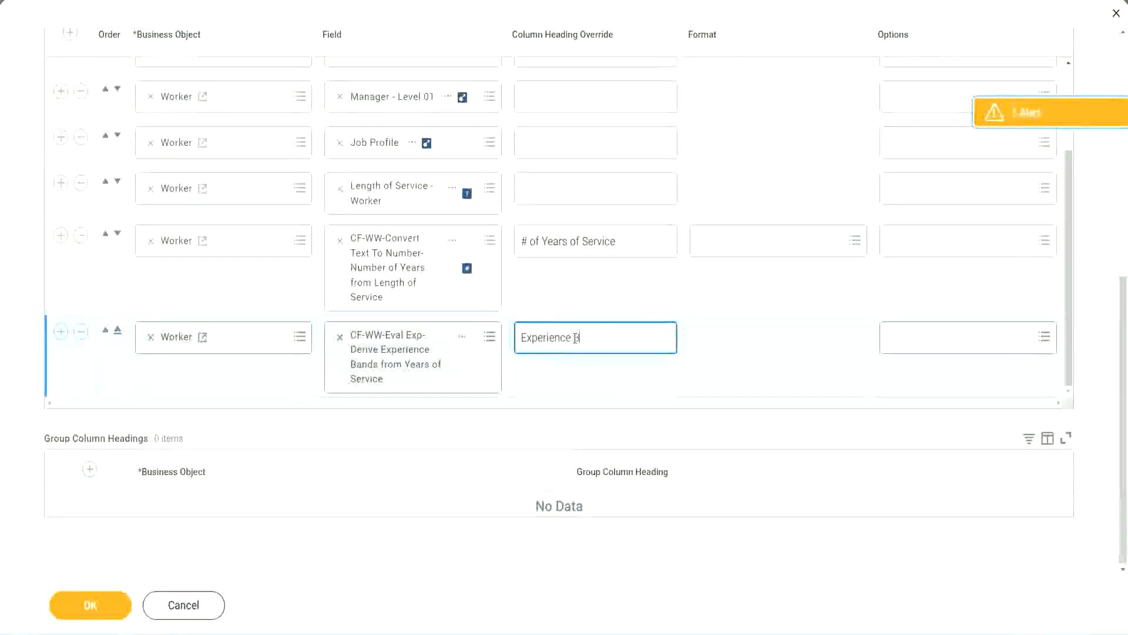
text(ands)
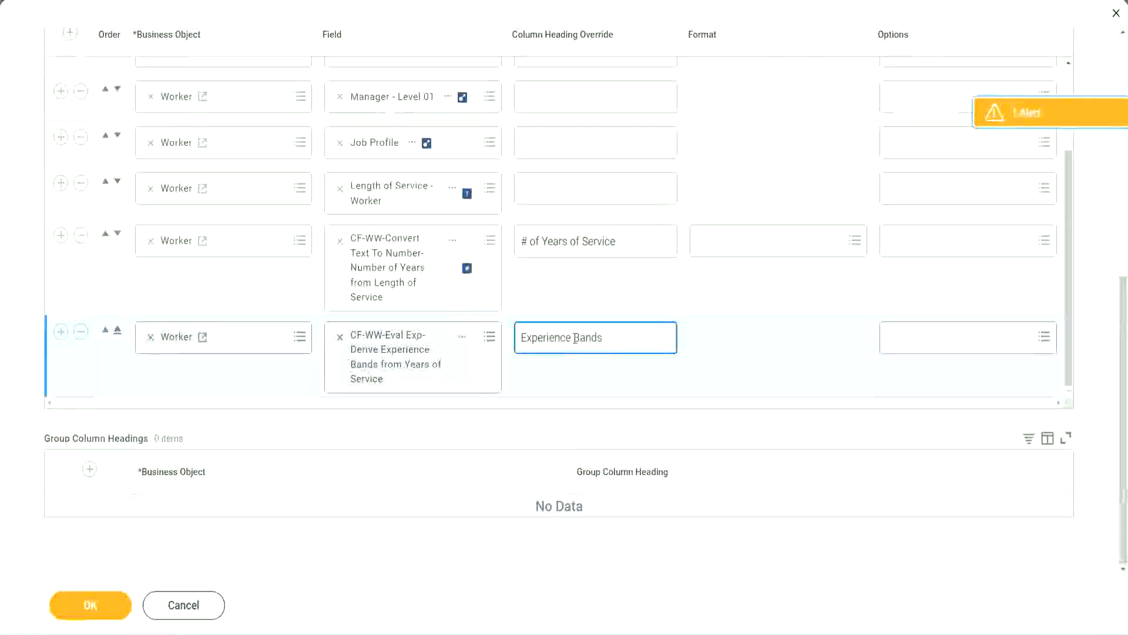
click(108, 607)
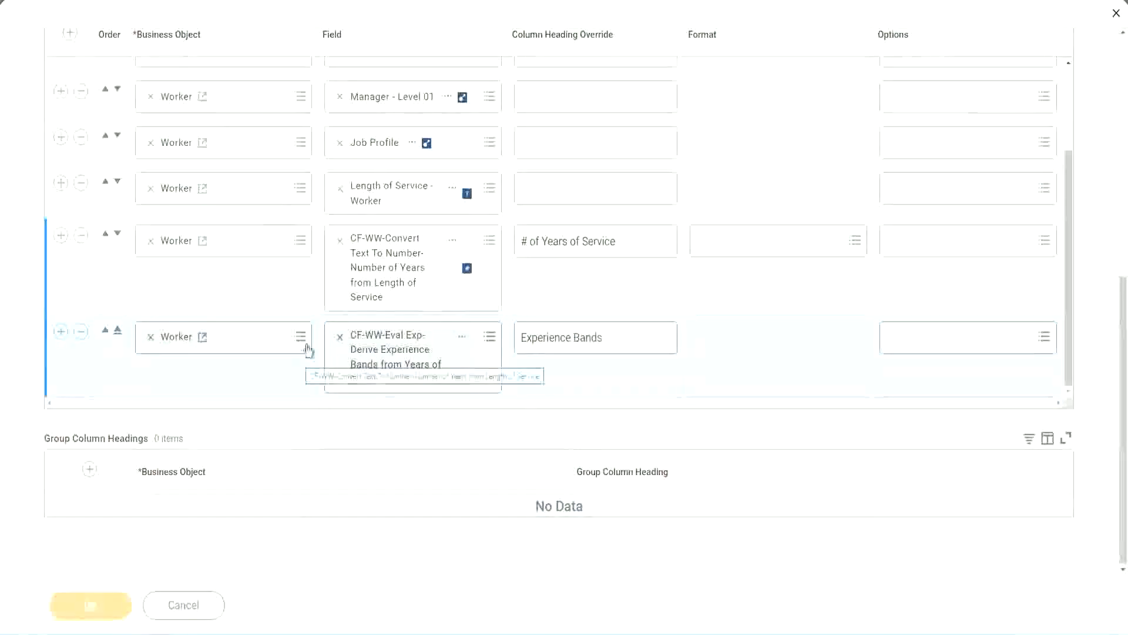
- Run WW Employee Details with blank prompts and review the years of service and Experience Bands values
scroll(326, 418, down, 4)
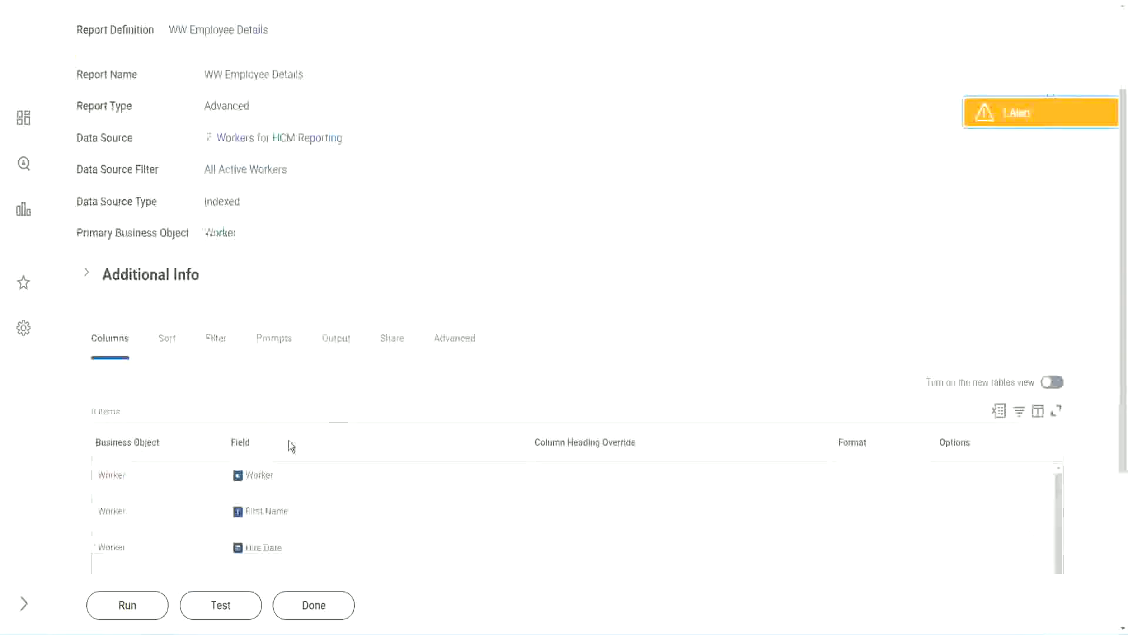
click(131, 606)
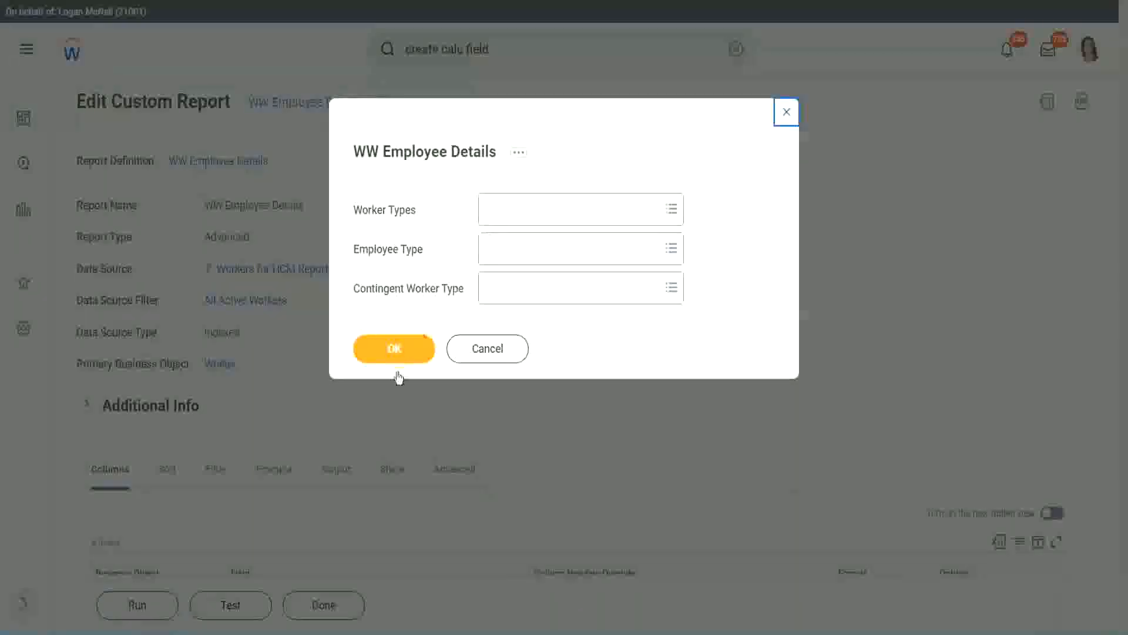
click(417, 345)
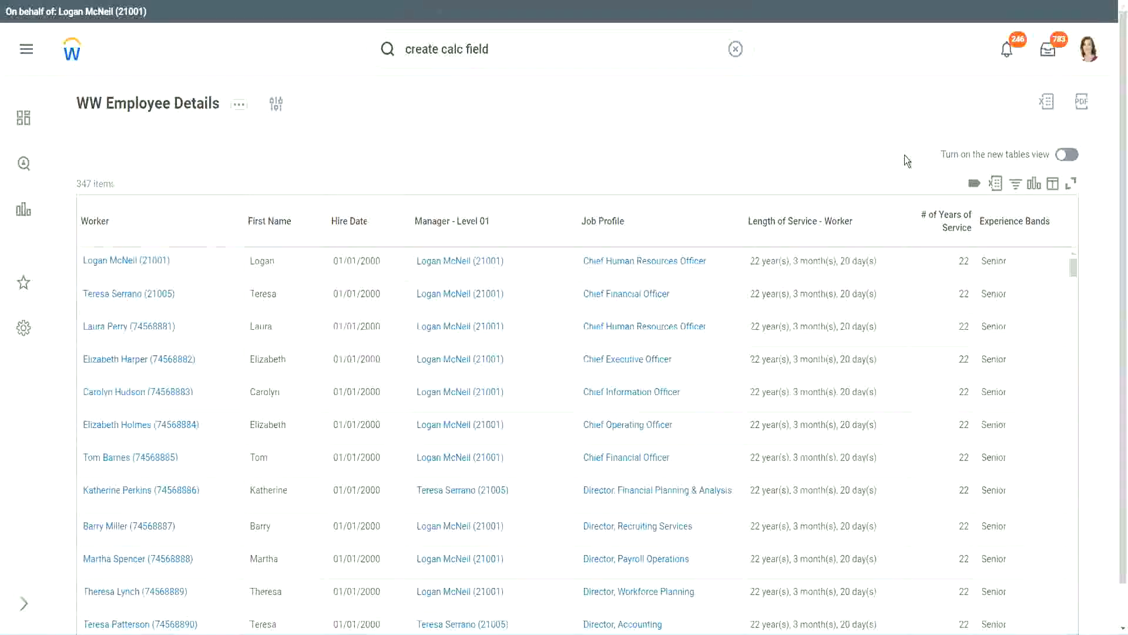
scroll(906, 159, down, 1)
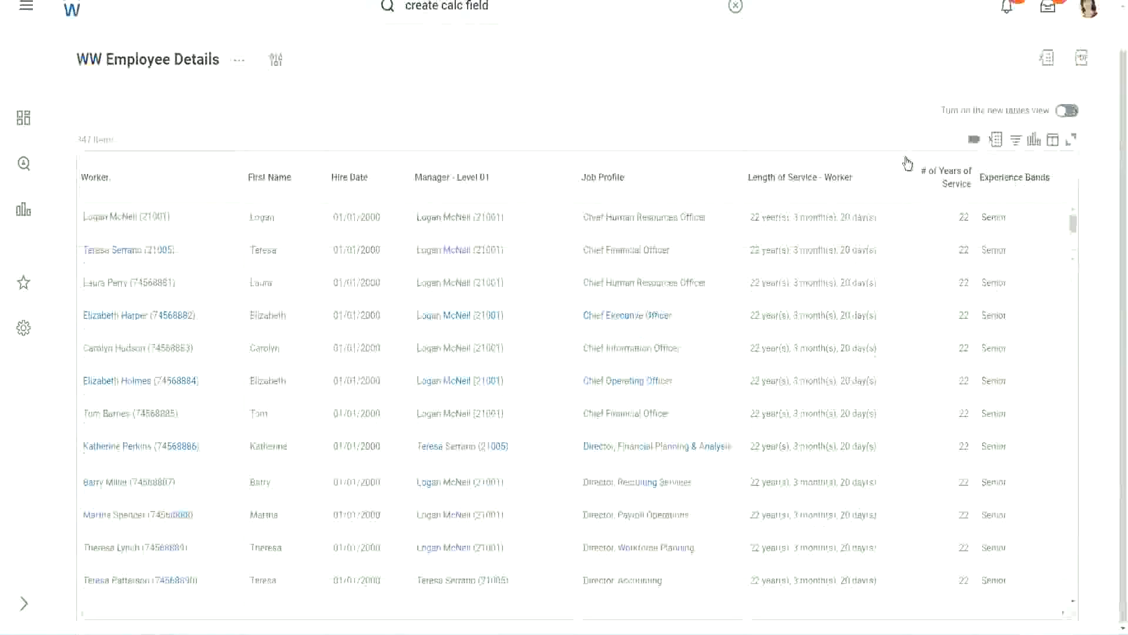
double_click(963, 220)
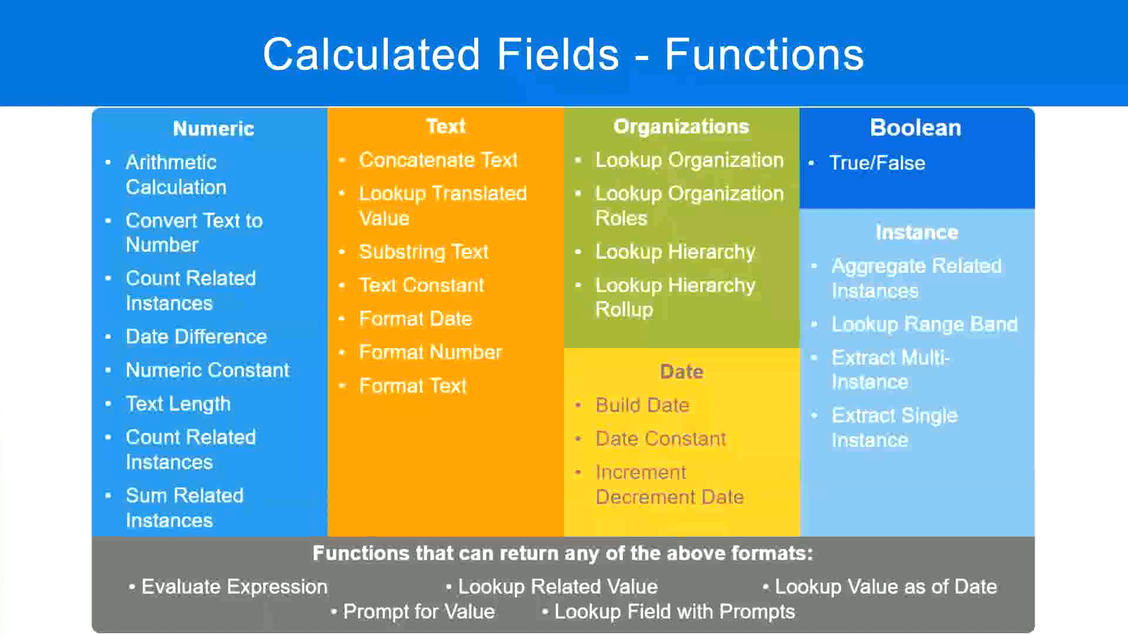
key(alt+Tab)
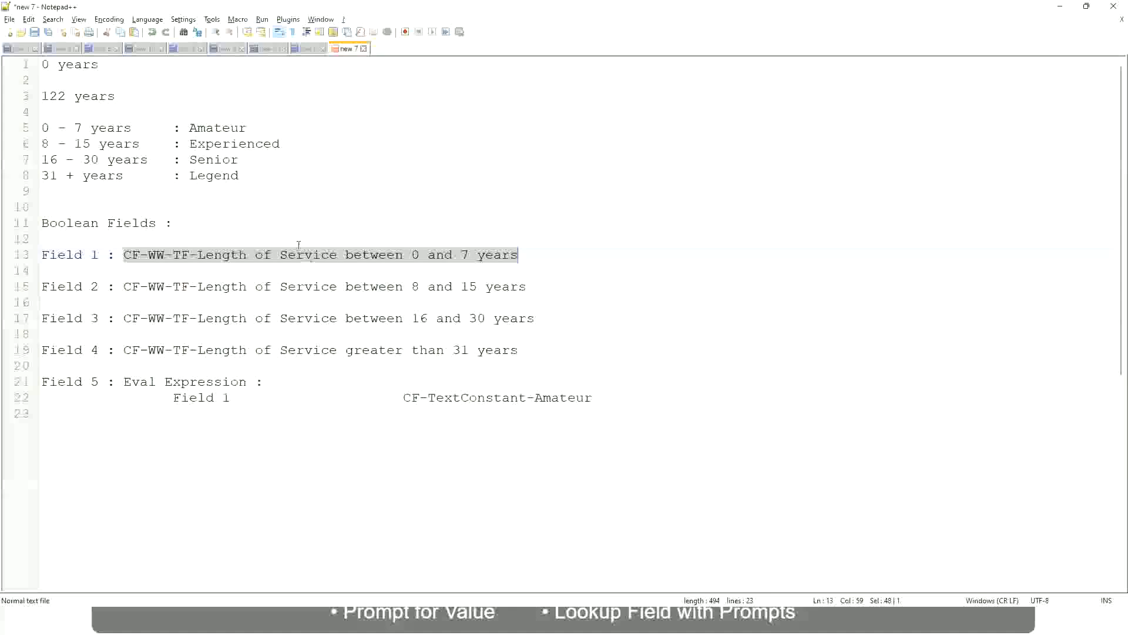
click(158, 204)
click(196, 158)
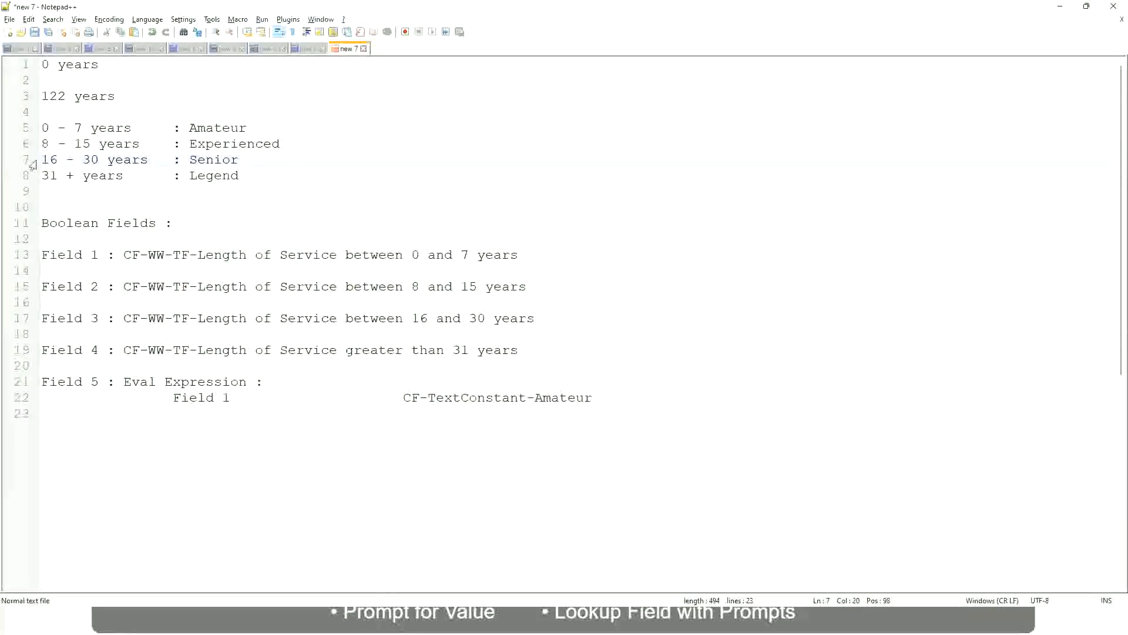
drag(43, 161, 107, 162)
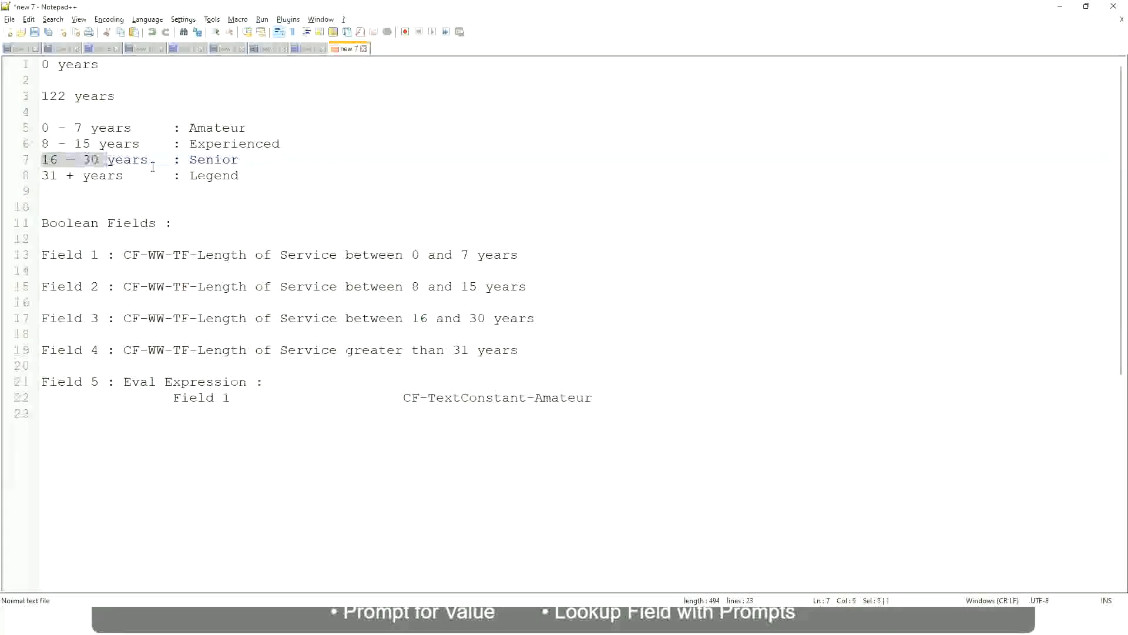
double_click(208, 160)
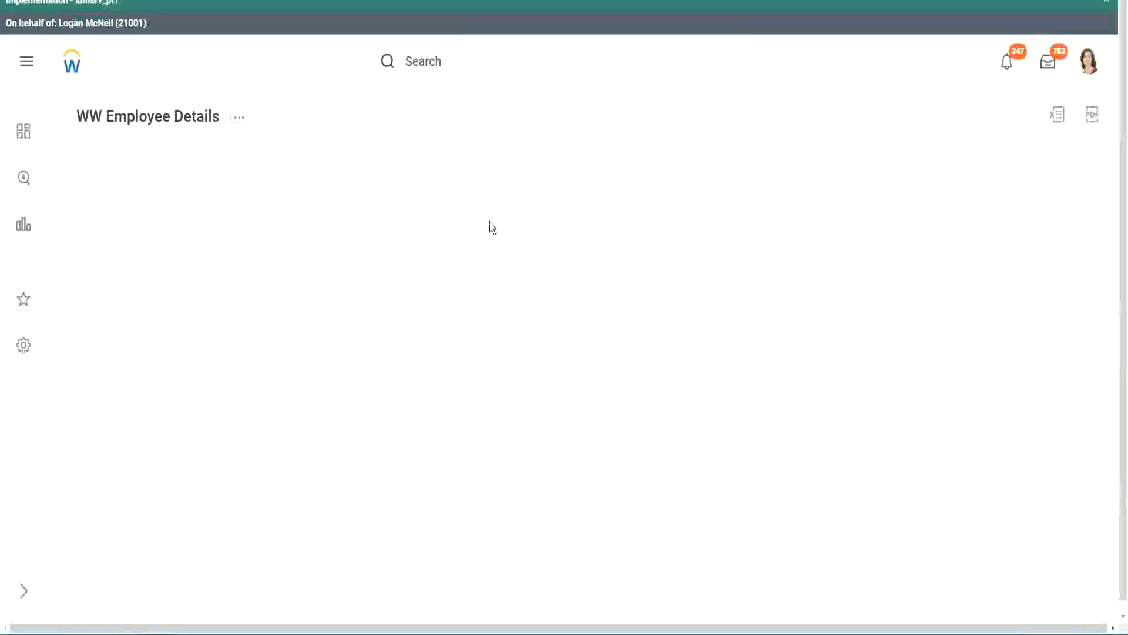
- Scroll through the 347 worker rows, then bring up the Experience Bands column's sort and filter options
scroll(970, 353, down, 2)
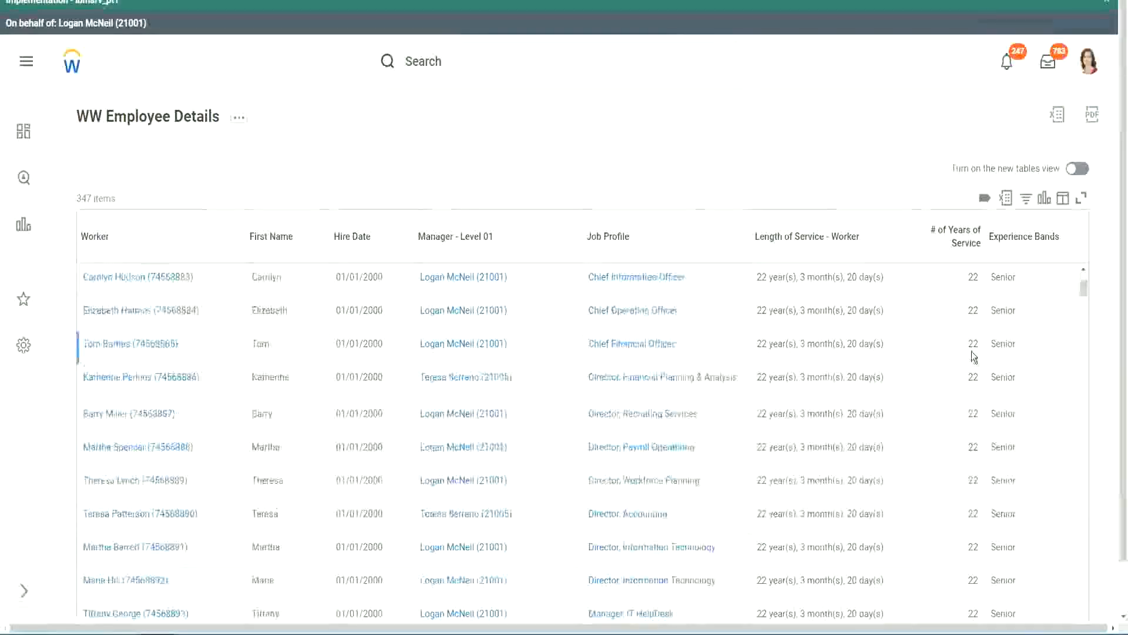
scroll(975, 358, down, 5)
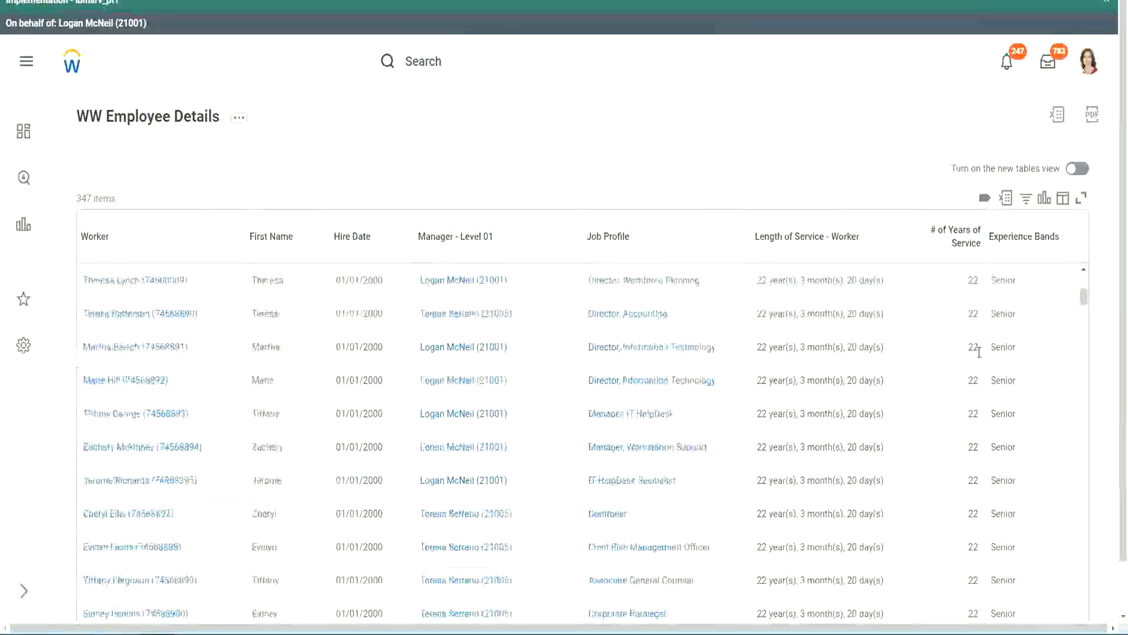
scroll(984, 390, down, 5)
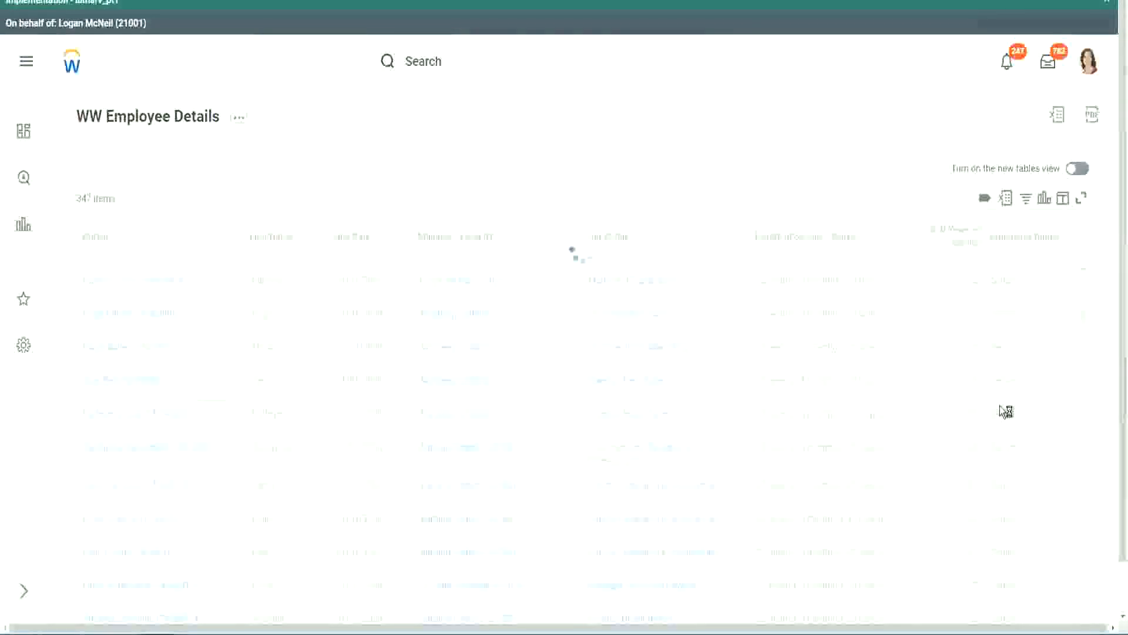
scroll(1000, 406, down, 1)
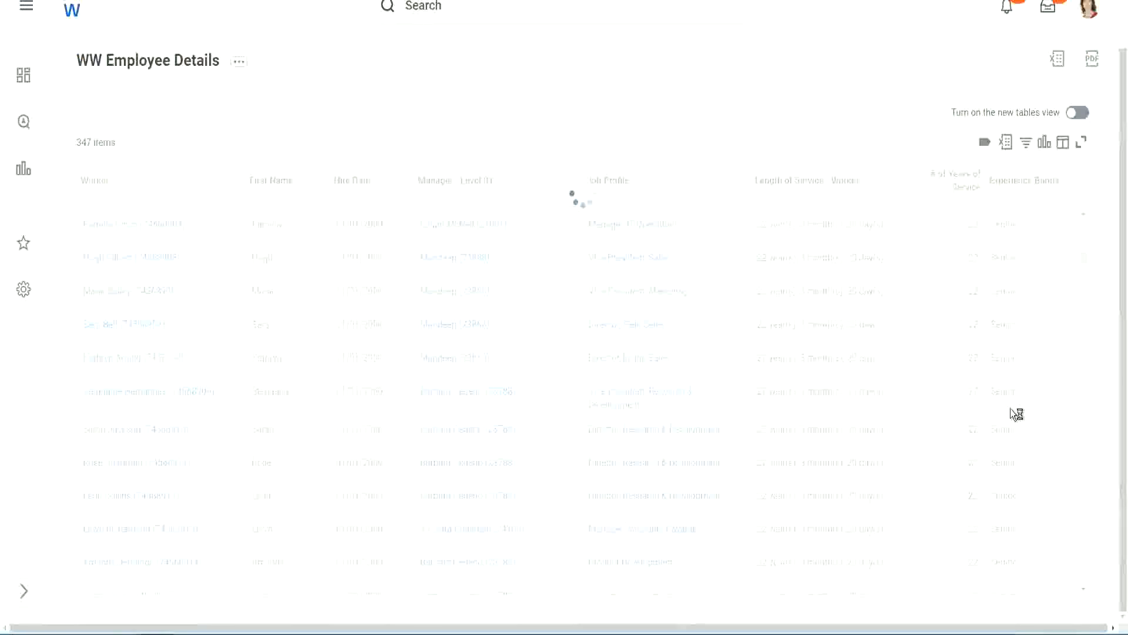
scroll(1046, 332, down, 4)
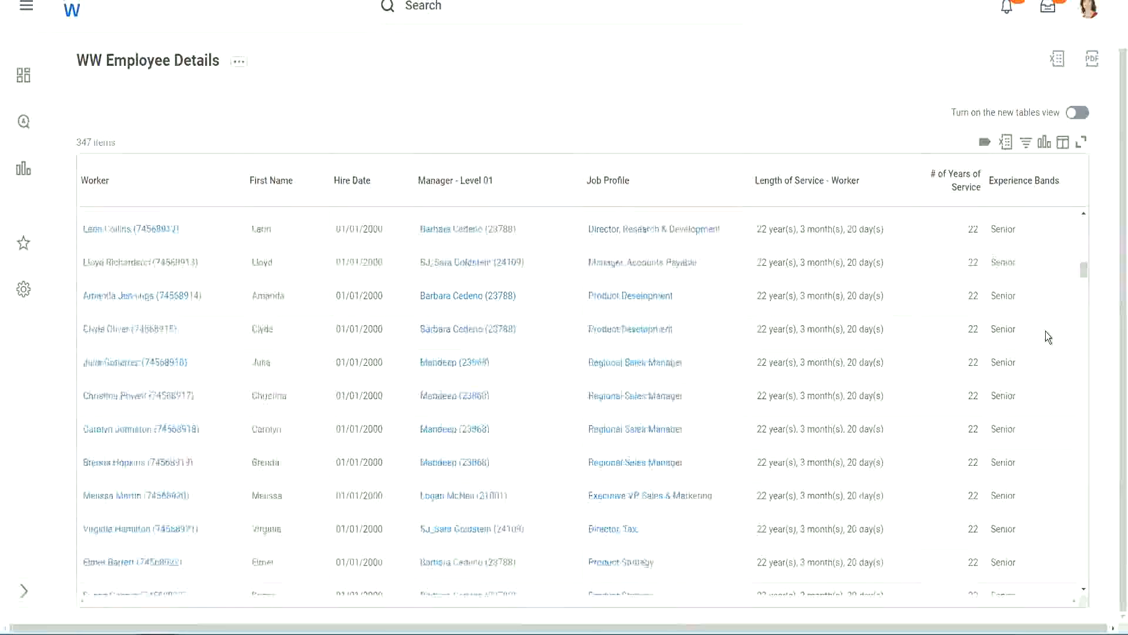
scroll(1045, 331, down, 3)
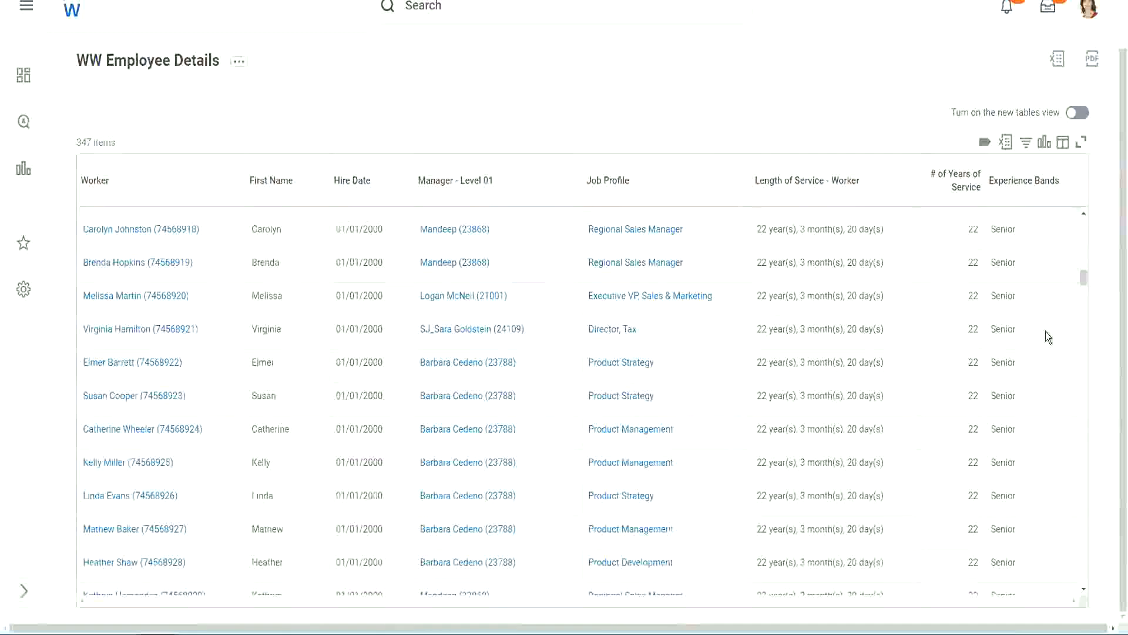
scroll(1046, 330, down, 5)
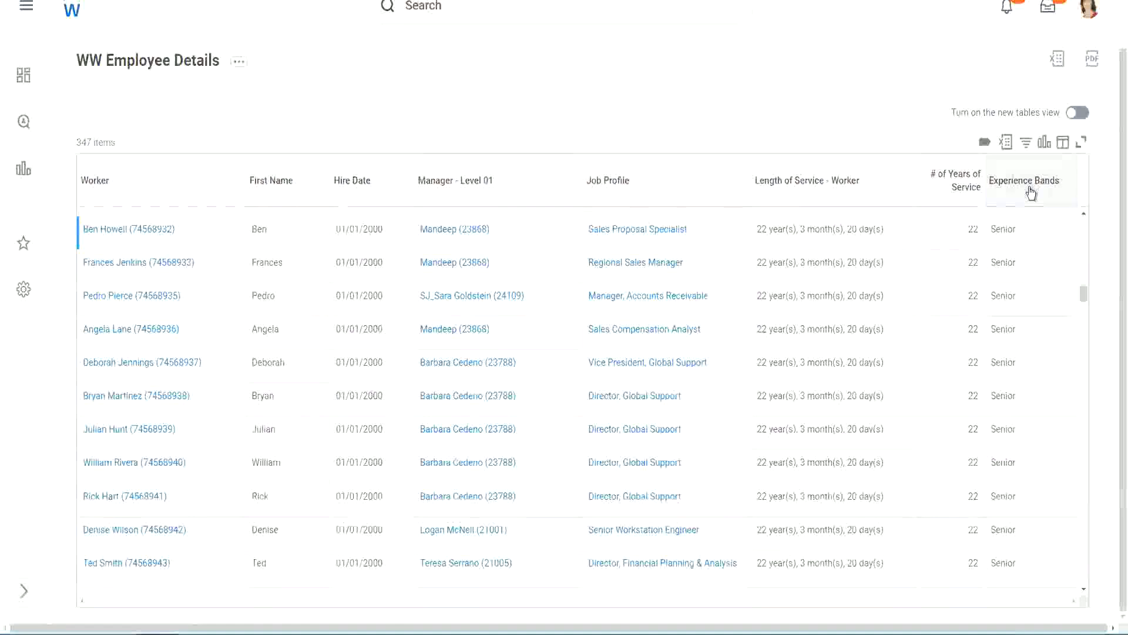
click(1032, 192)
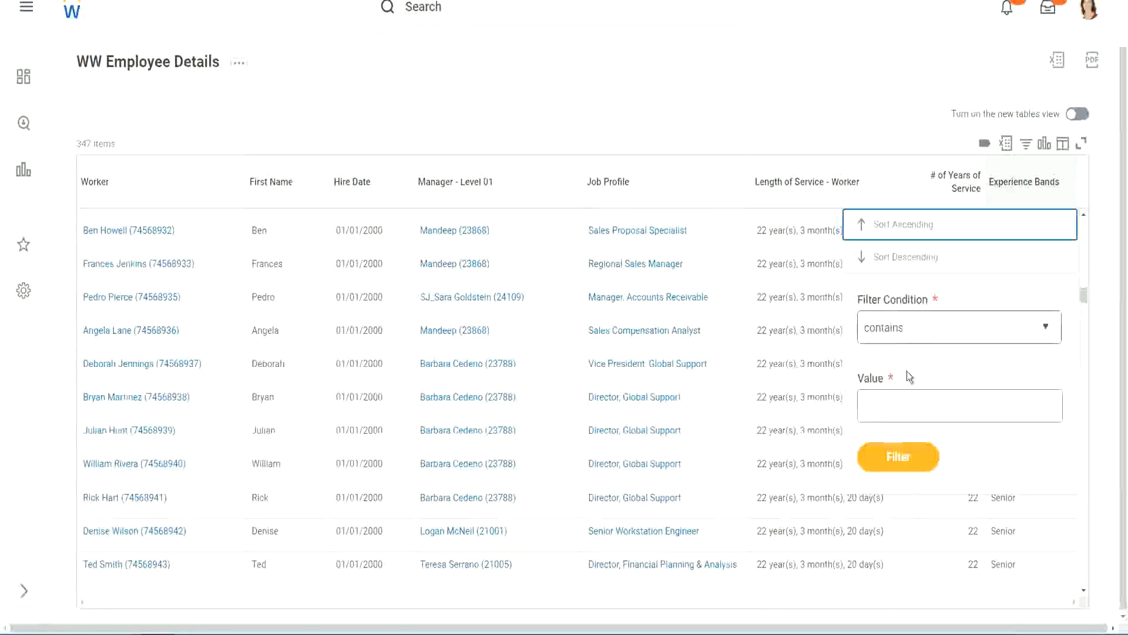
- Filter the Experience Bands column to values containing 'Amateur', which returns no data
click(894, 396)
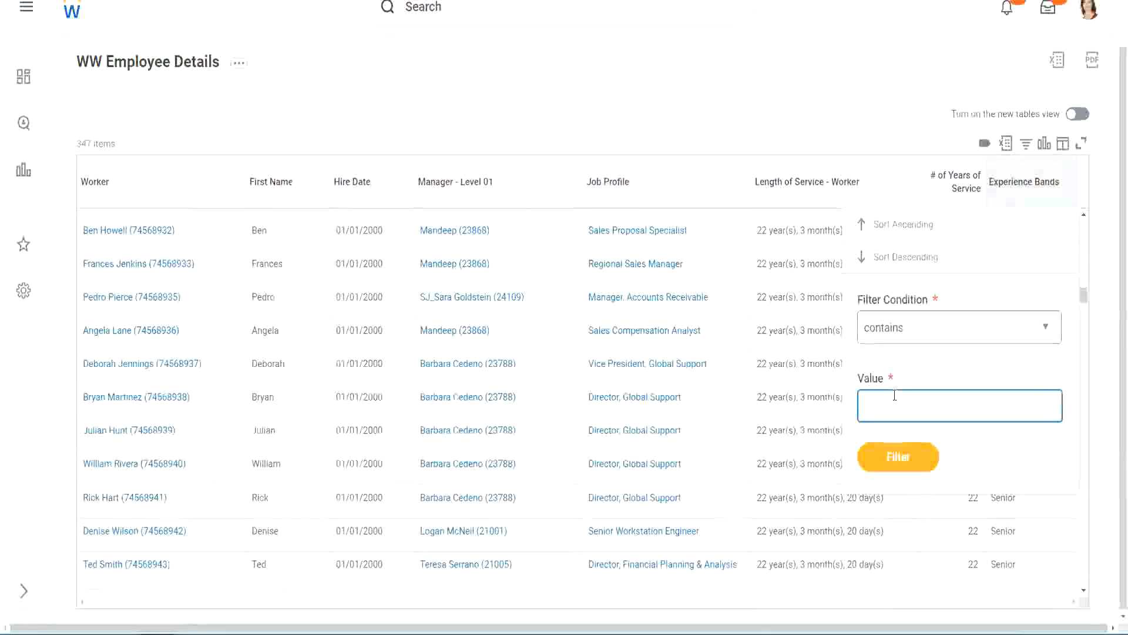
text(Amate)
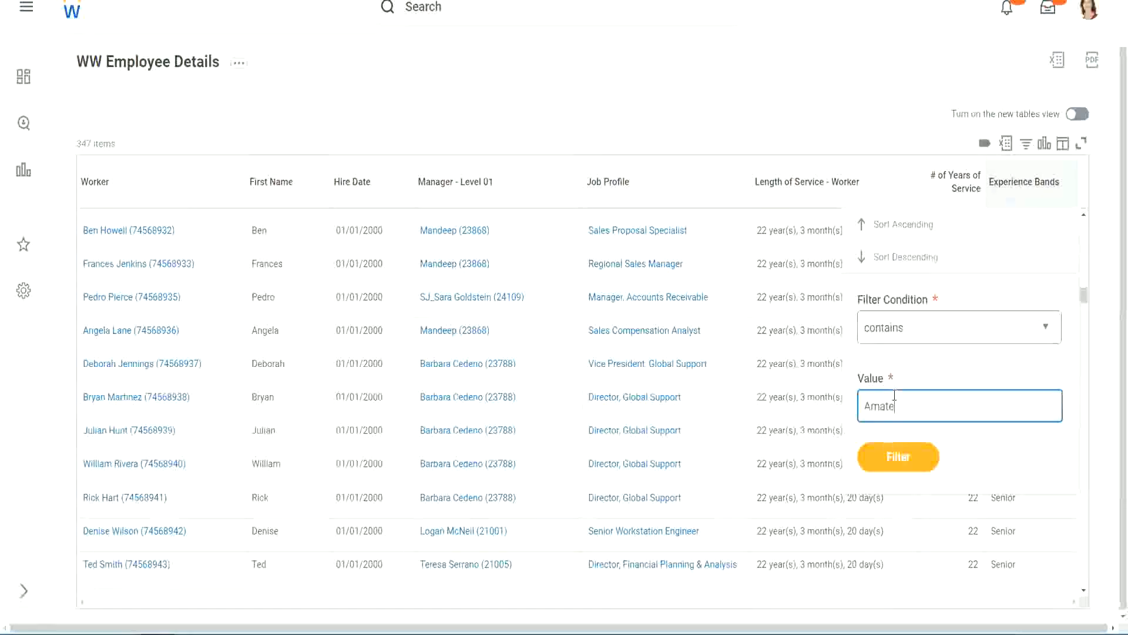
text(ur)
click(890, 465)
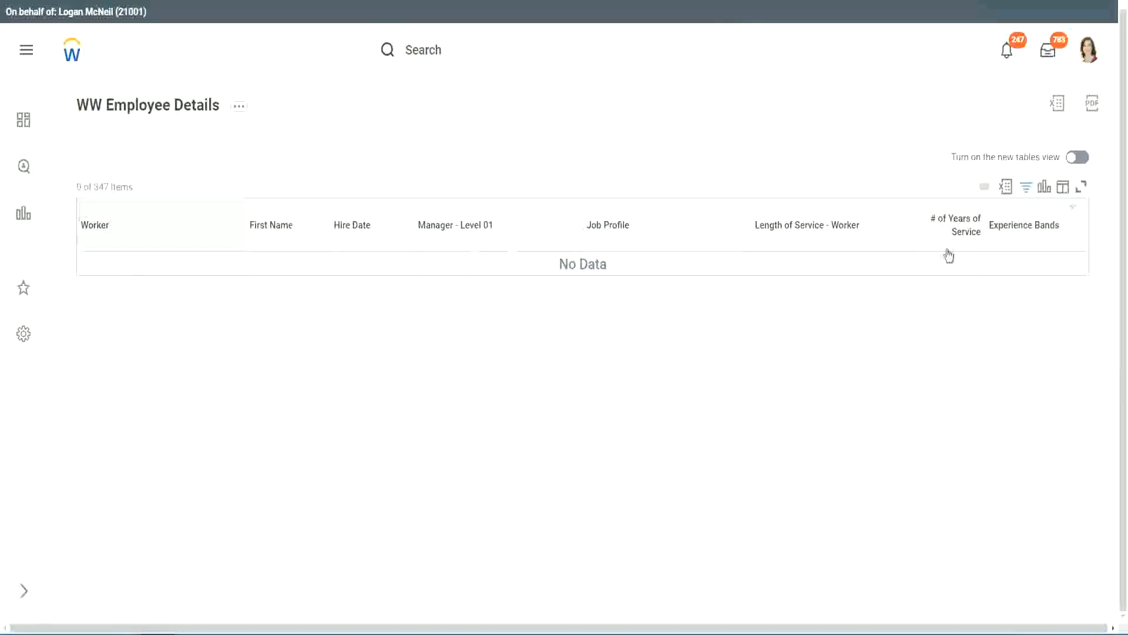
- Change the Experience Bands filter value to 'Legend'
click(1017, 227)
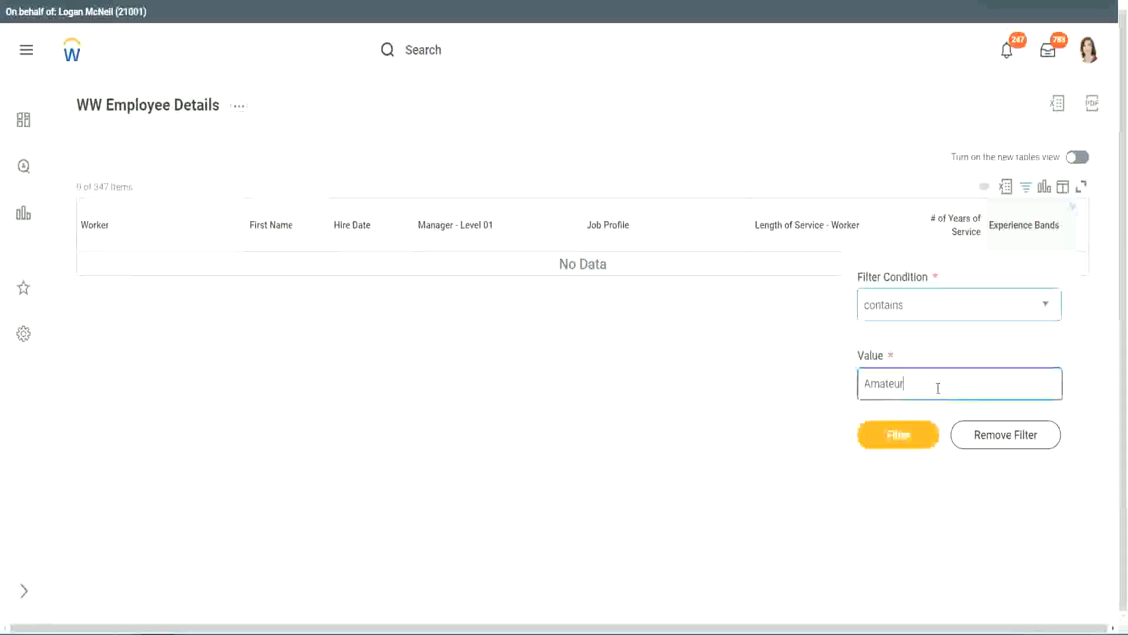
key(ctrl+a)
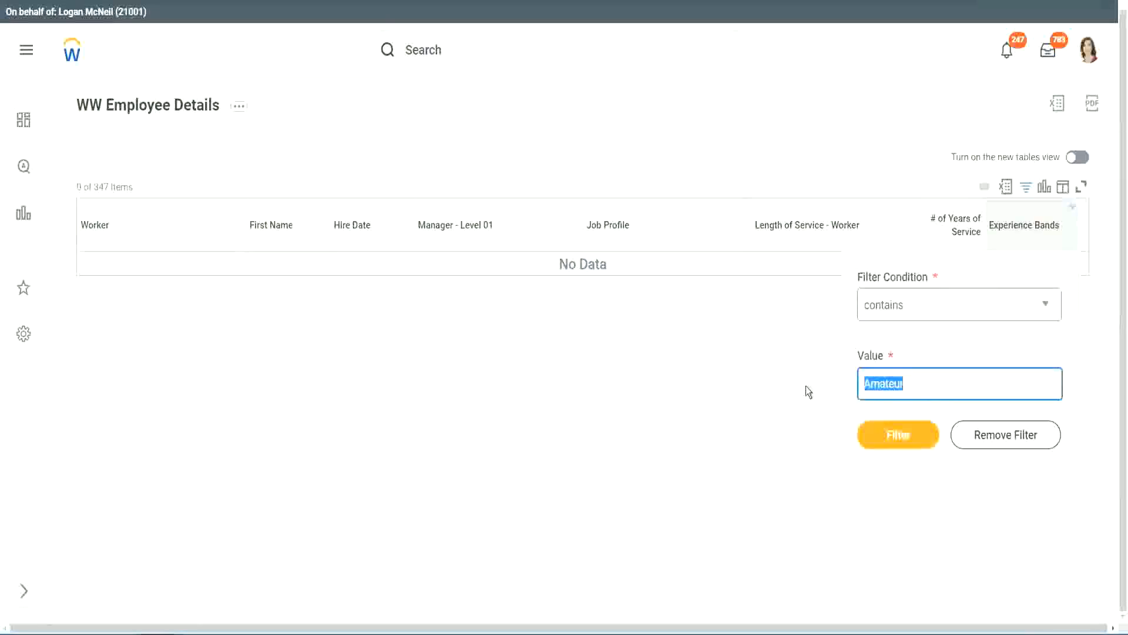
key(Return)
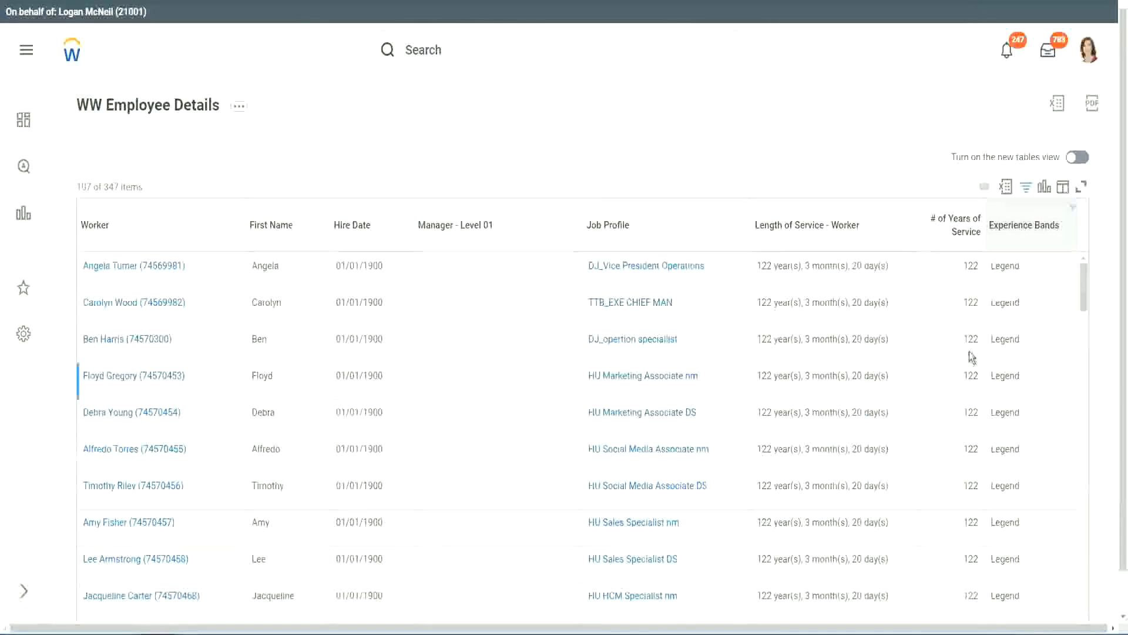
scroll(969, 351, down, 15)
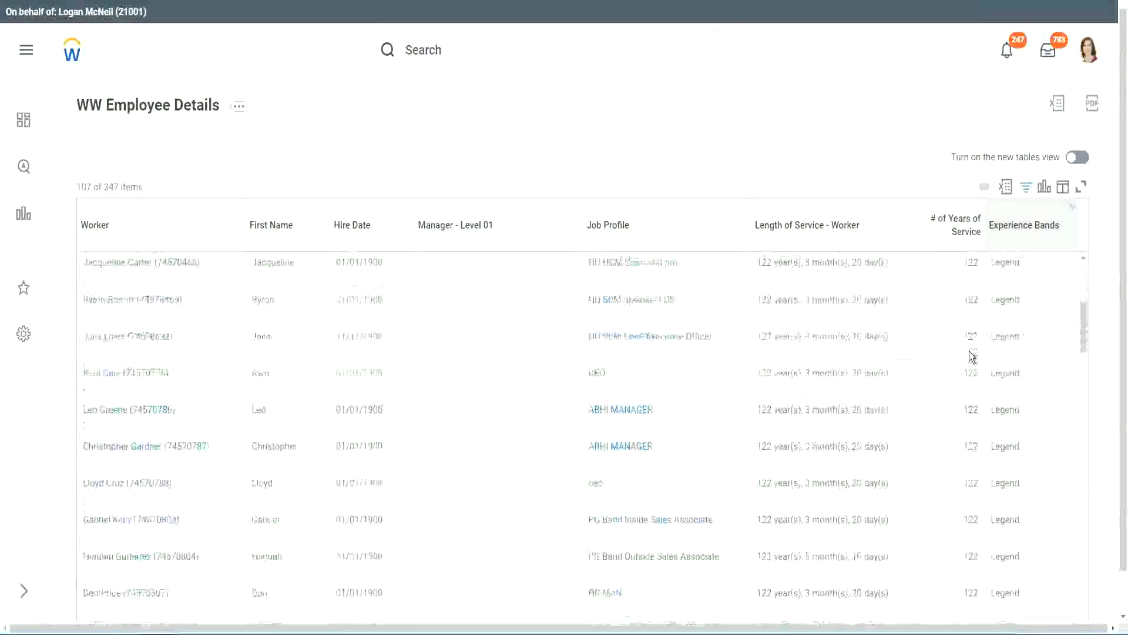
scroll(969, 352, down, 3)
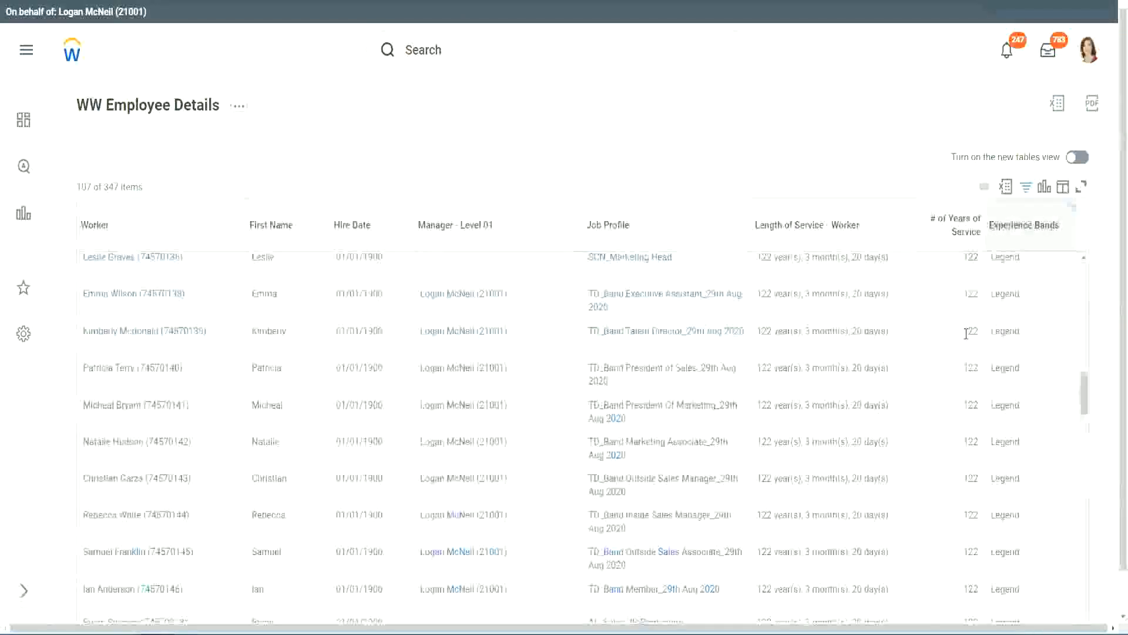
scroll(917, 347, down, 10)
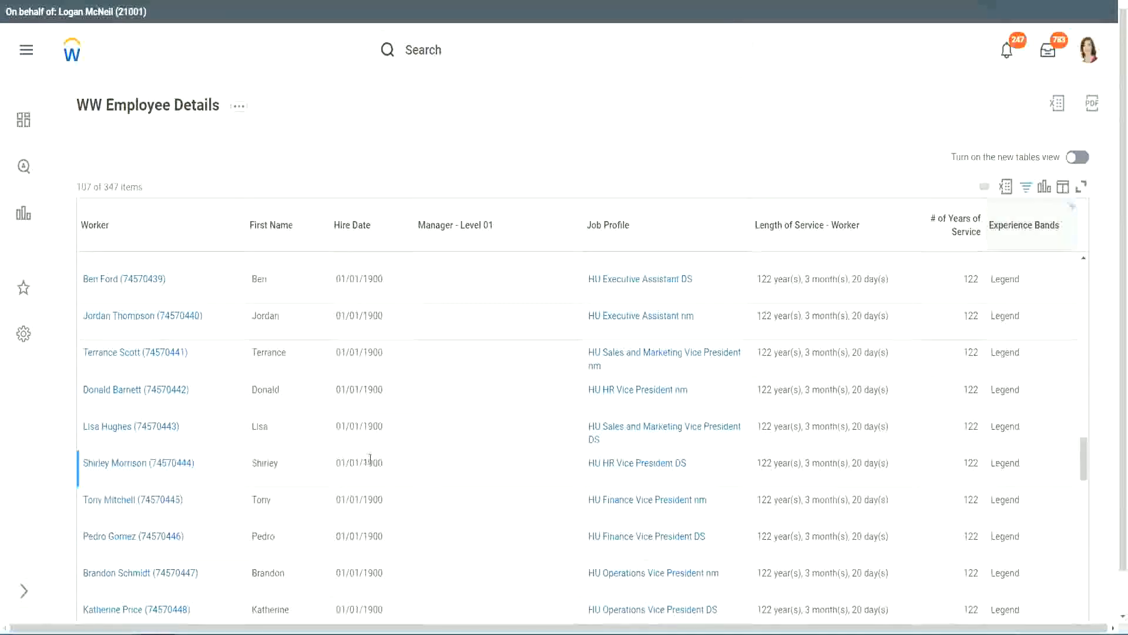
double_click(372, 464)
scroll(960, 442, down, 5)
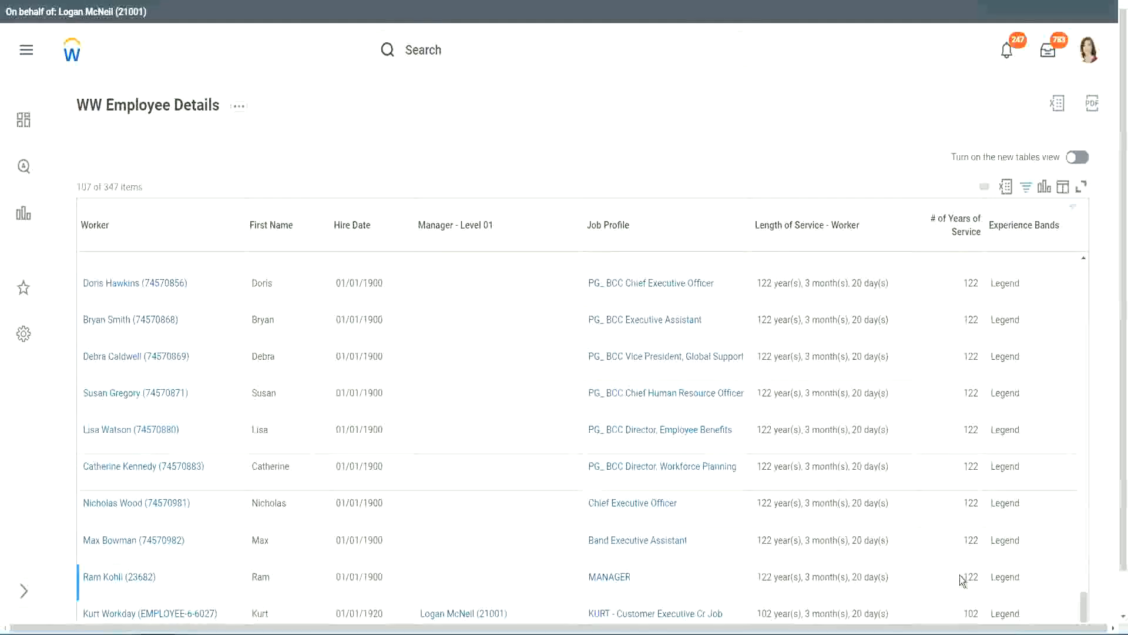
double_click(971, 613)
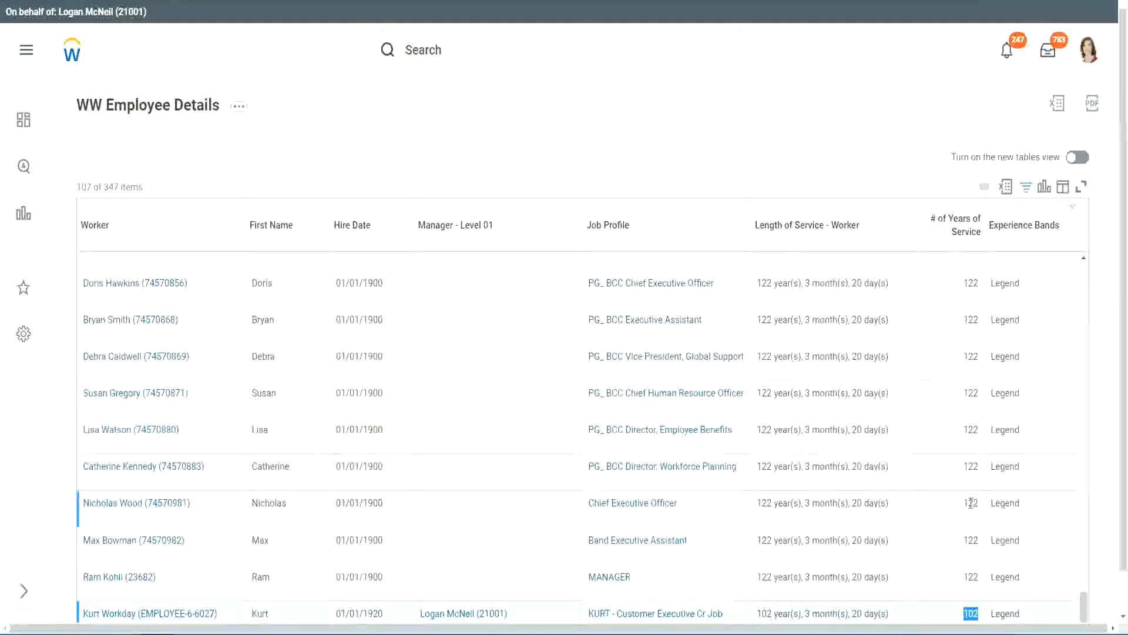
drag(970, 502, 979, 504)
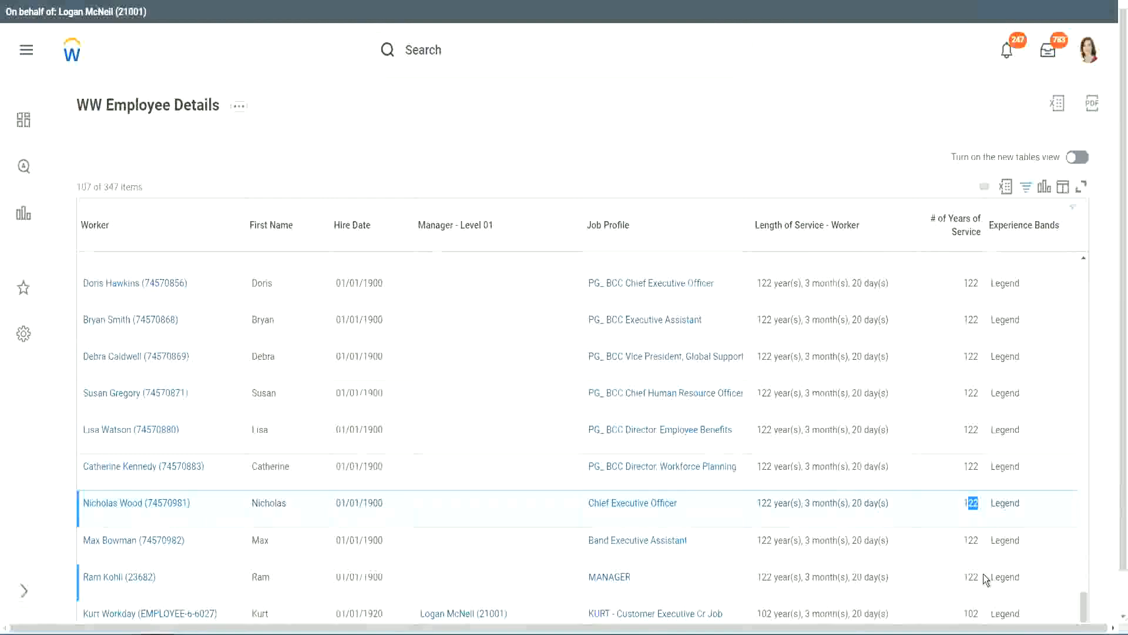
click(947, 468)
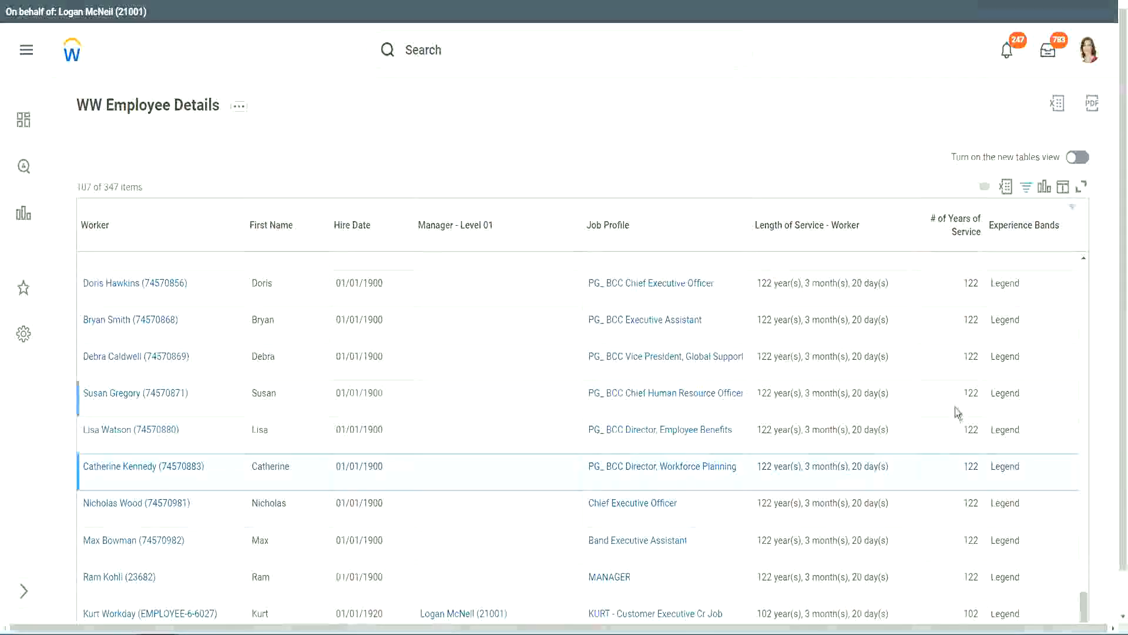
click(947, 319)
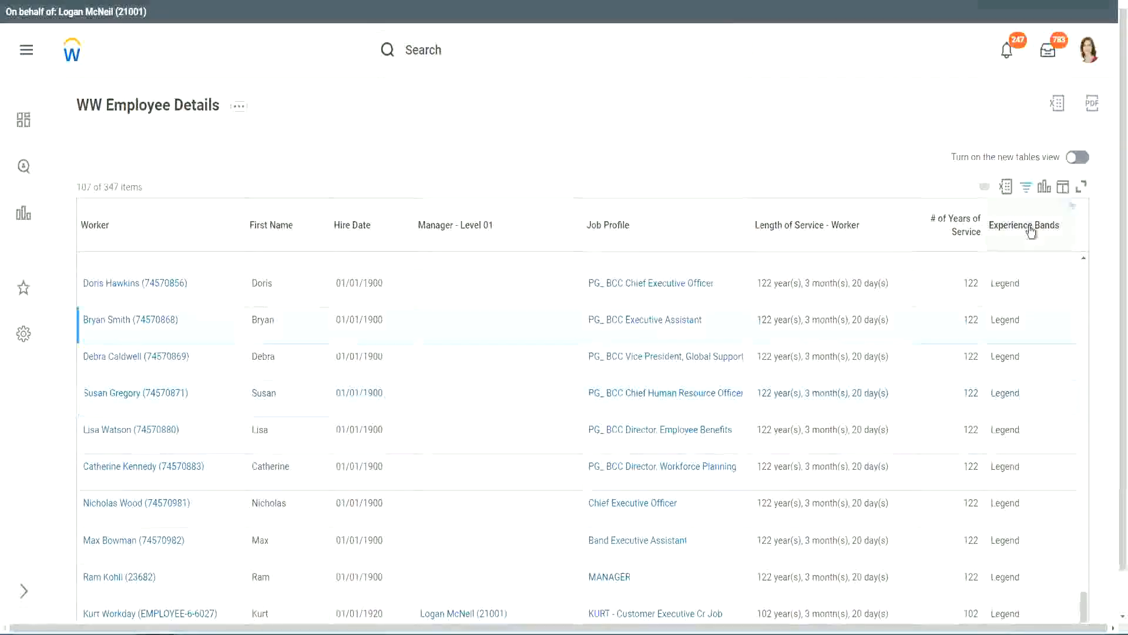
- Replace the Experience Bands filter value 'Legend' with 'Experienced' and apply it
click(1034, 255)
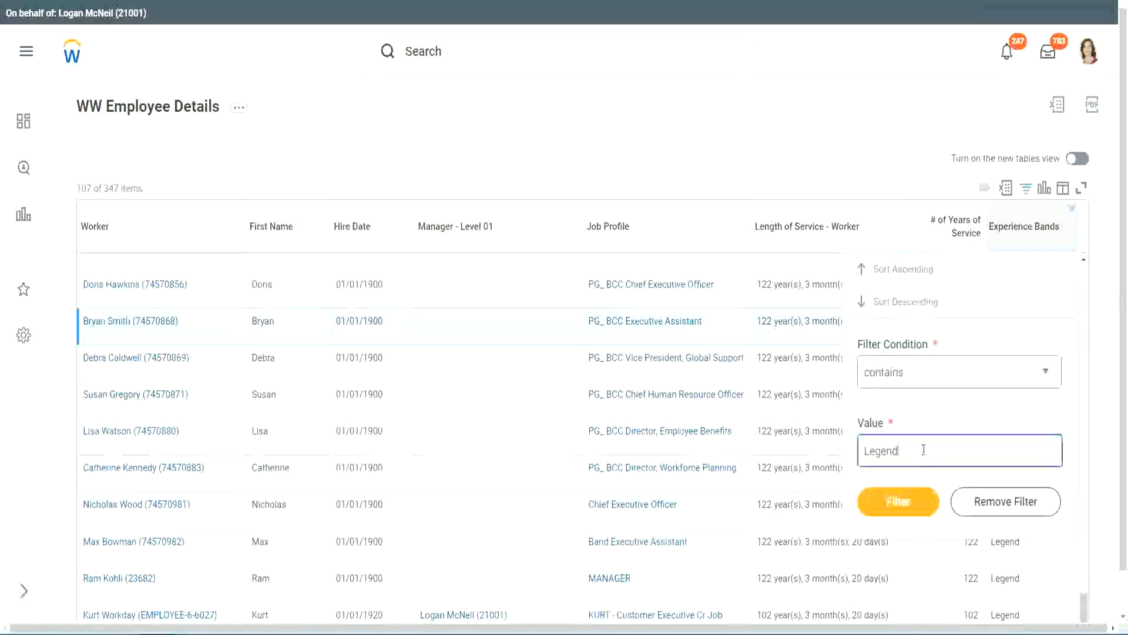
double_click(885, 450)
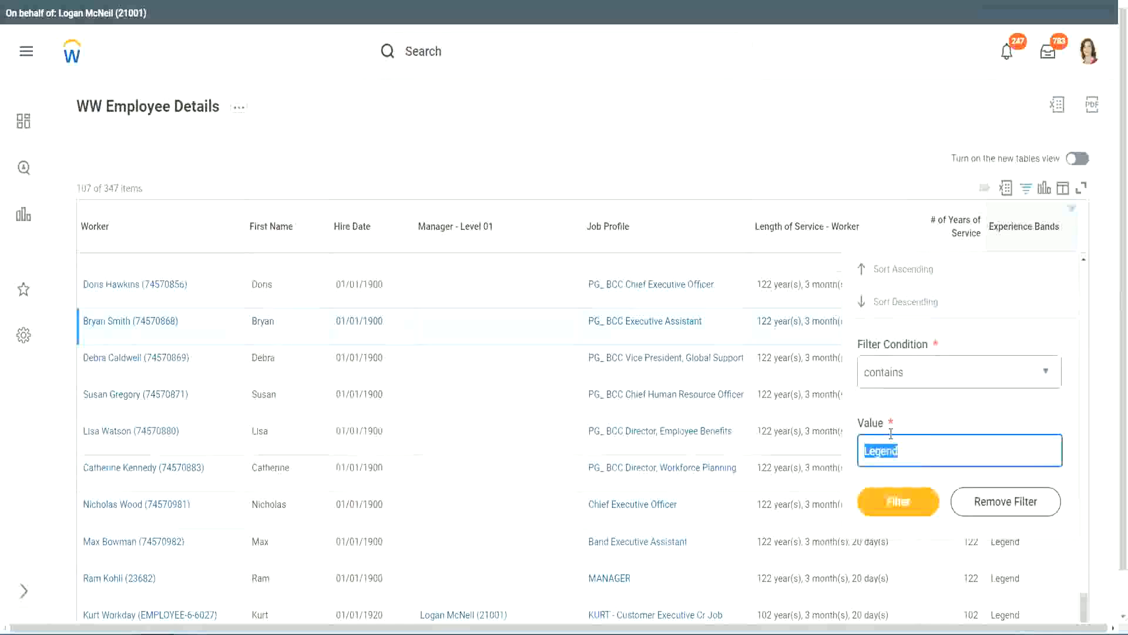
text(Ex)
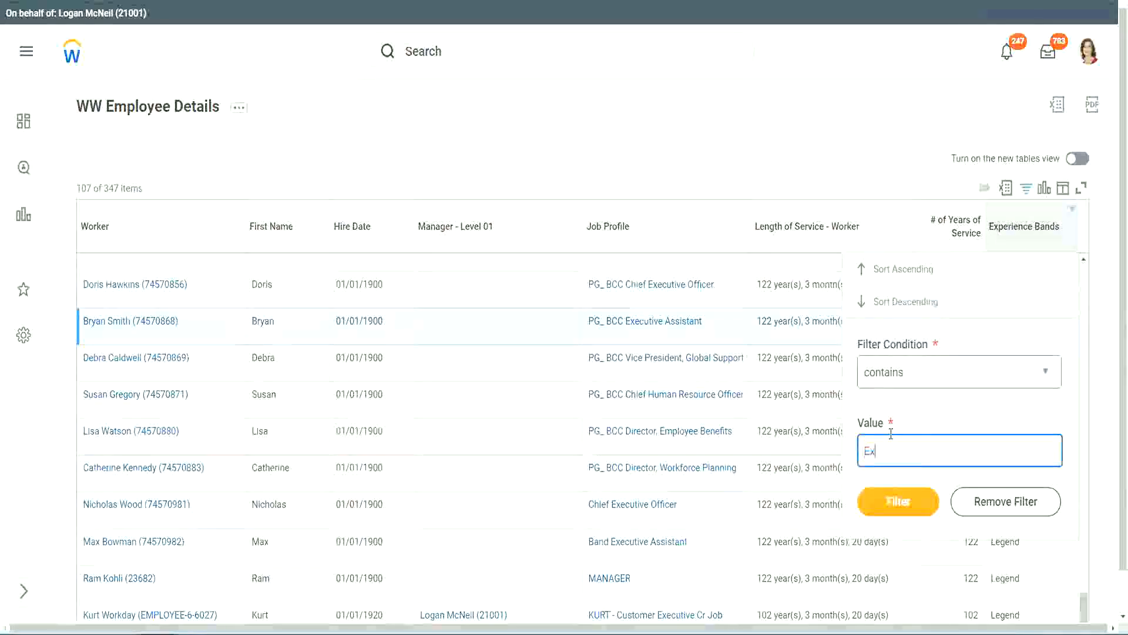
text(perienced)
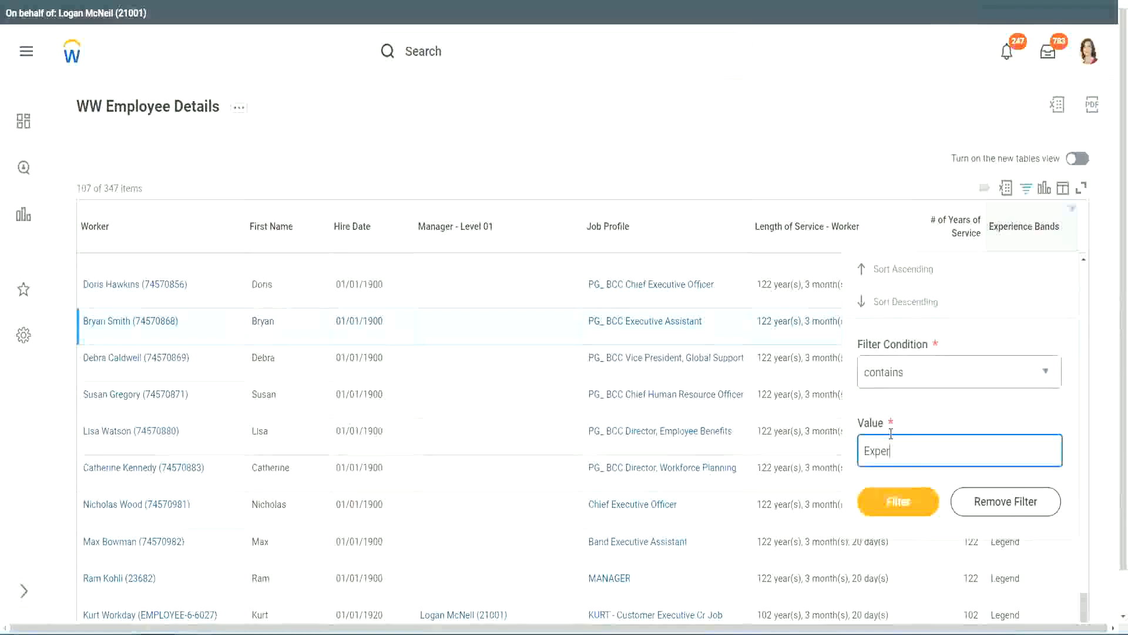
click(897, 509)
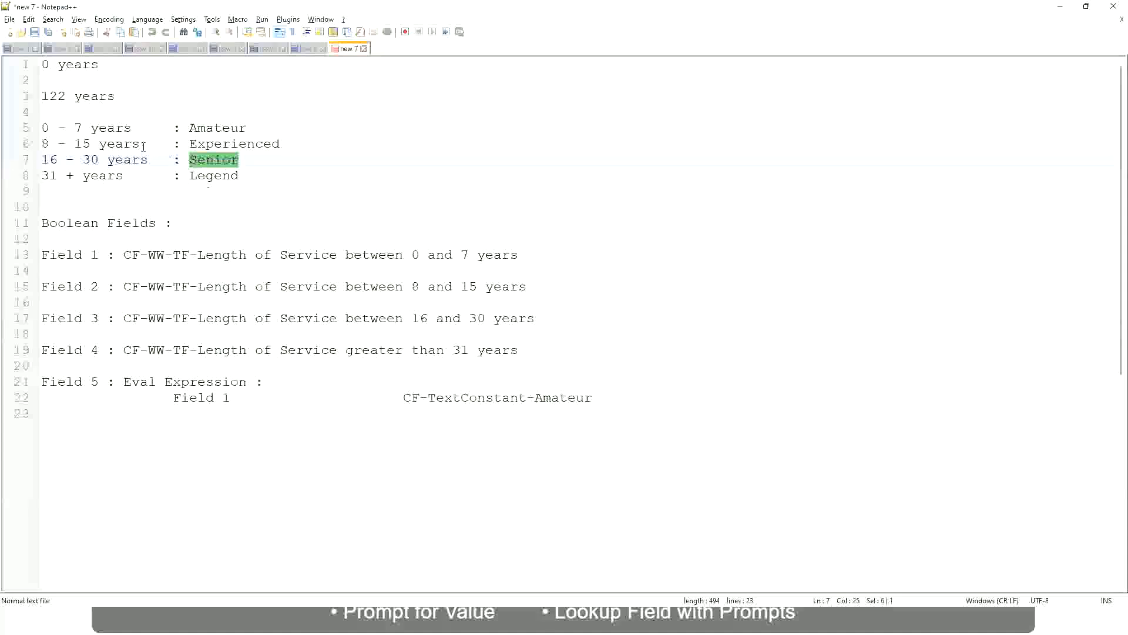
- In the Notepad++ notes, highlight the 8–15 years Experienced range, then return to the Workday report
click(78, 144)
drag(51, 144, 90, 145)
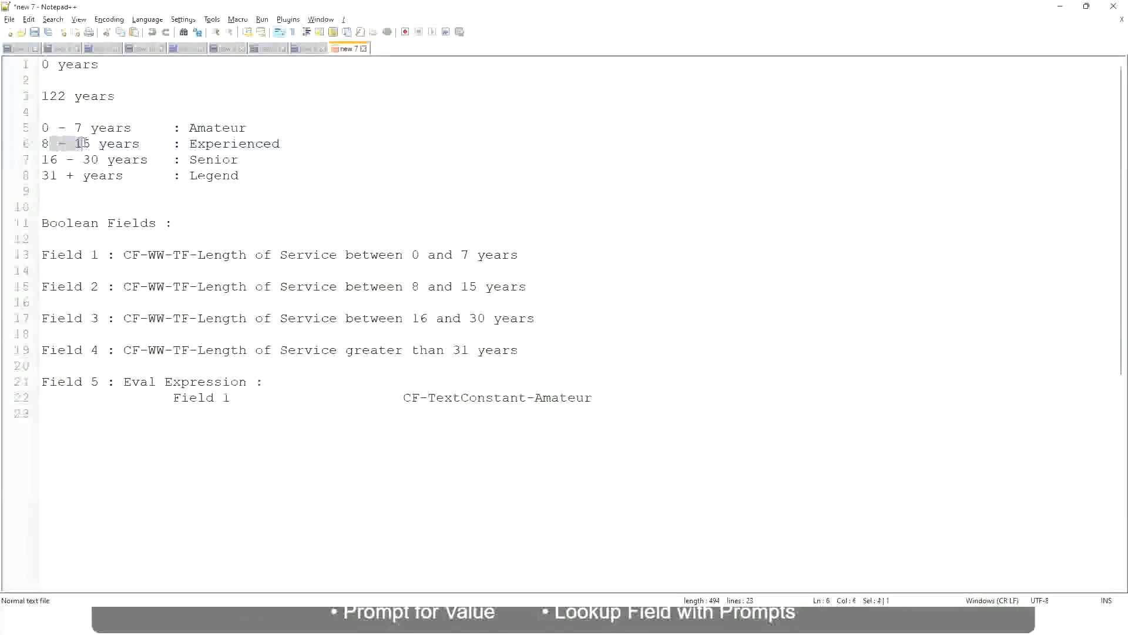
click(91, 145)
click(129, 146)
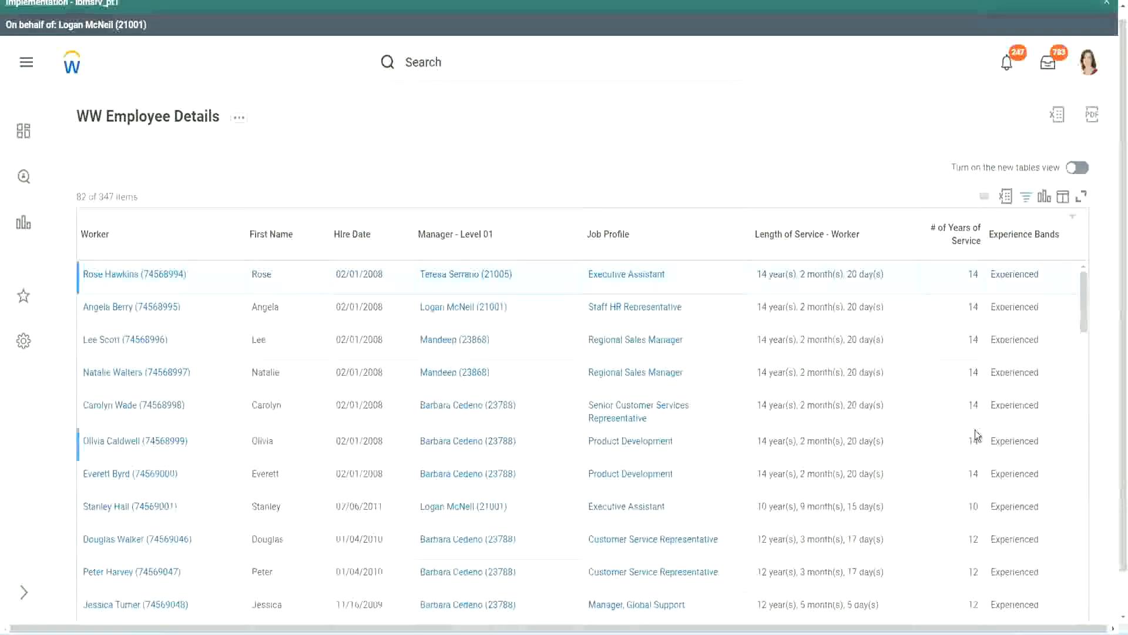
scroll(975, 429, down, 4)
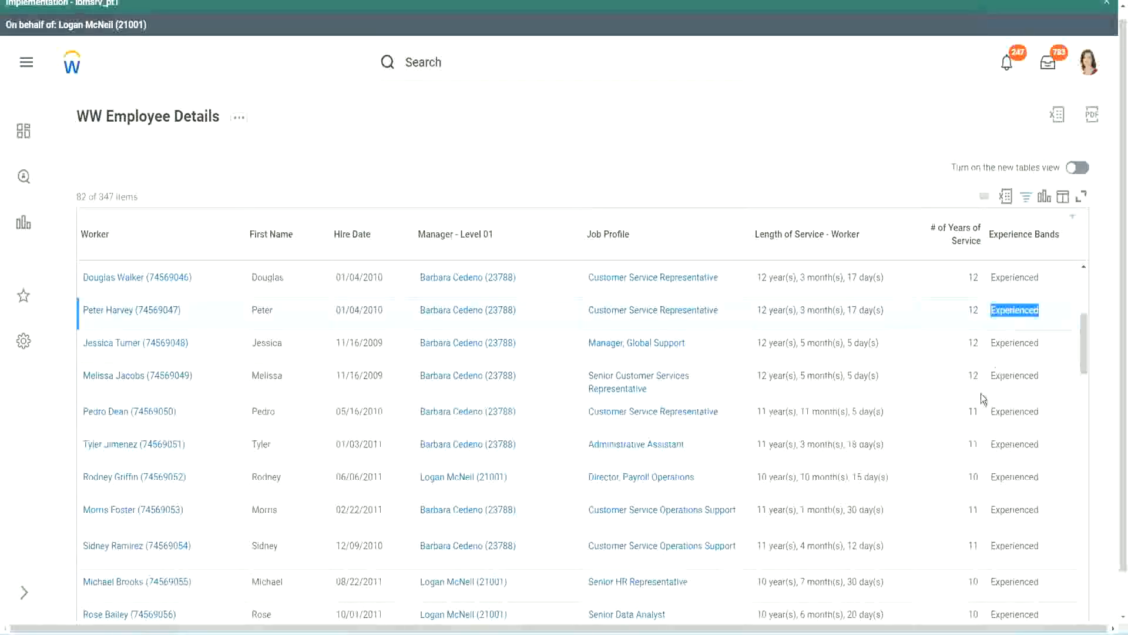
scroll(980, 395, down, 2)
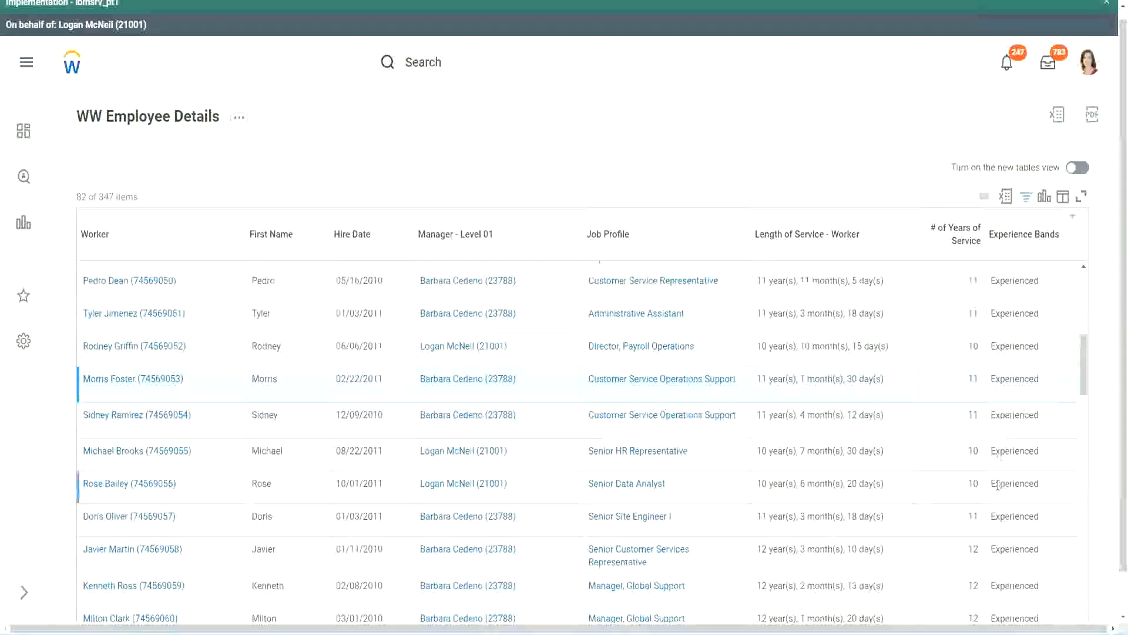
scroll(998, 485, down, 8)
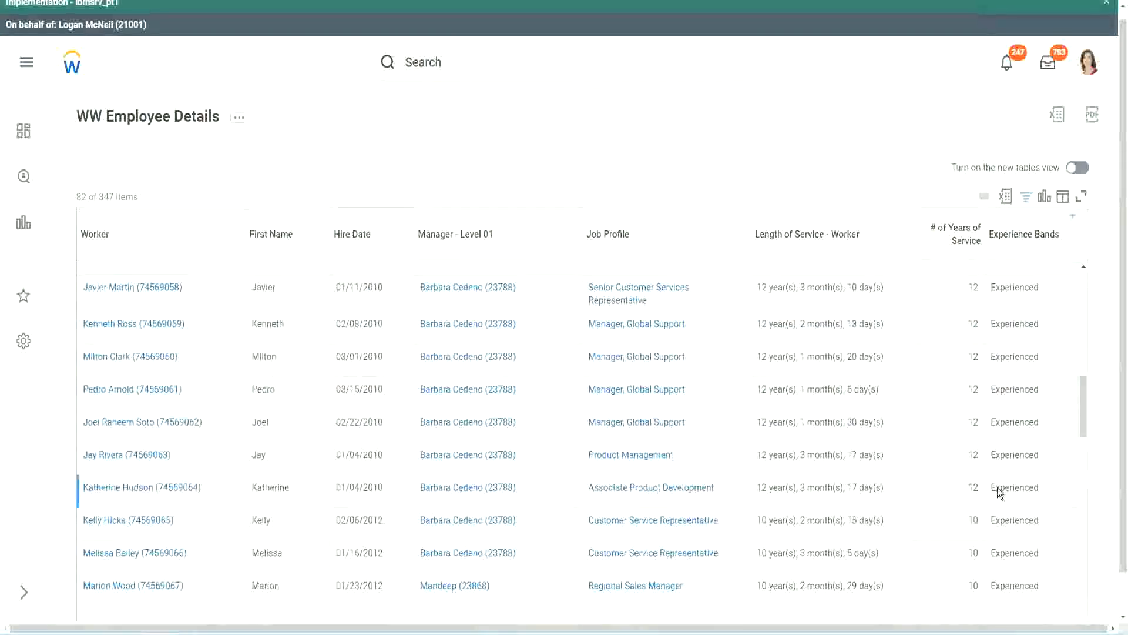